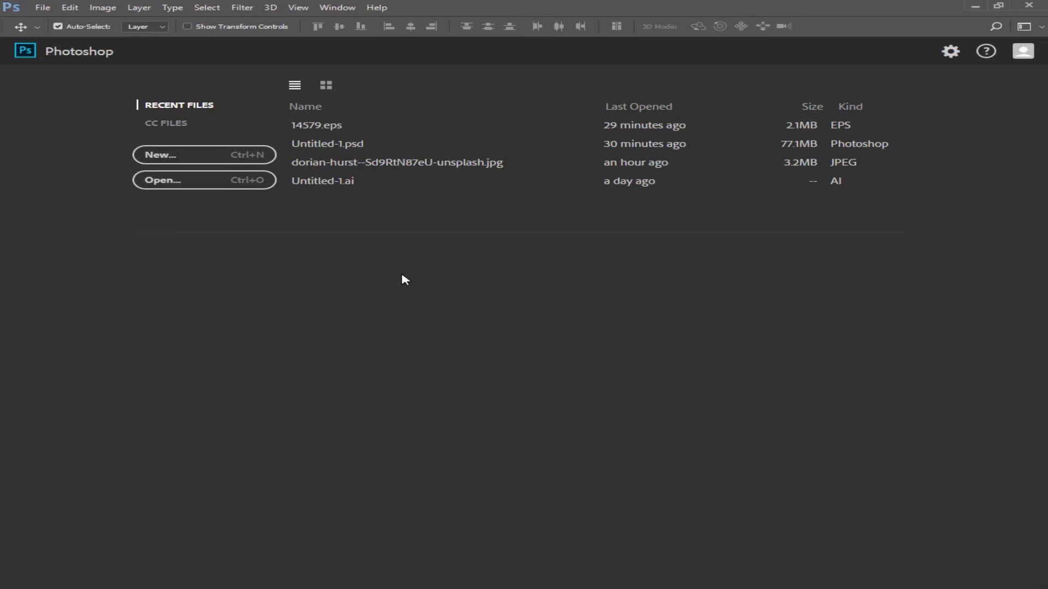
- Set up a new 1920 x 1080 px, 72 ppi landscape document
click(193, 164)
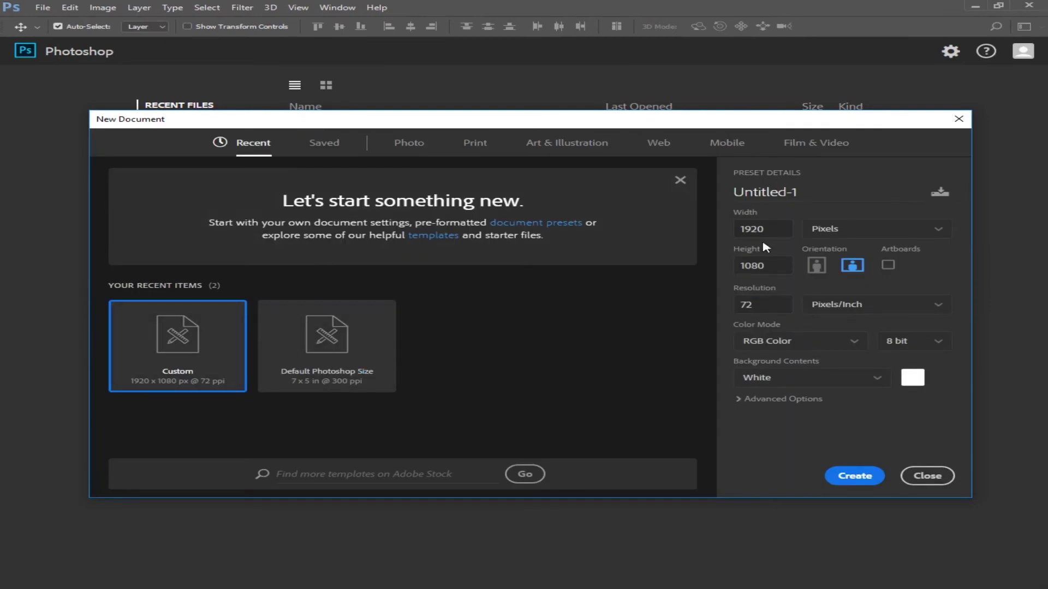
click(769, 266)
drag(774, 265, 731, 269)
- Create the canvas with default black/white colours and draw a tall black rectangle near the right edge
click(856, 479)
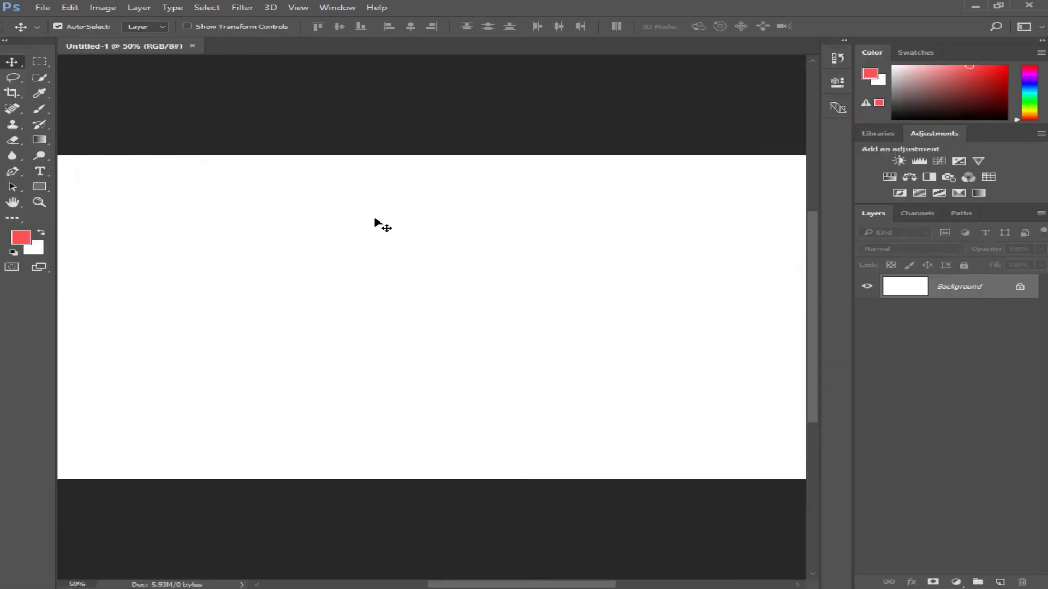
key(d)
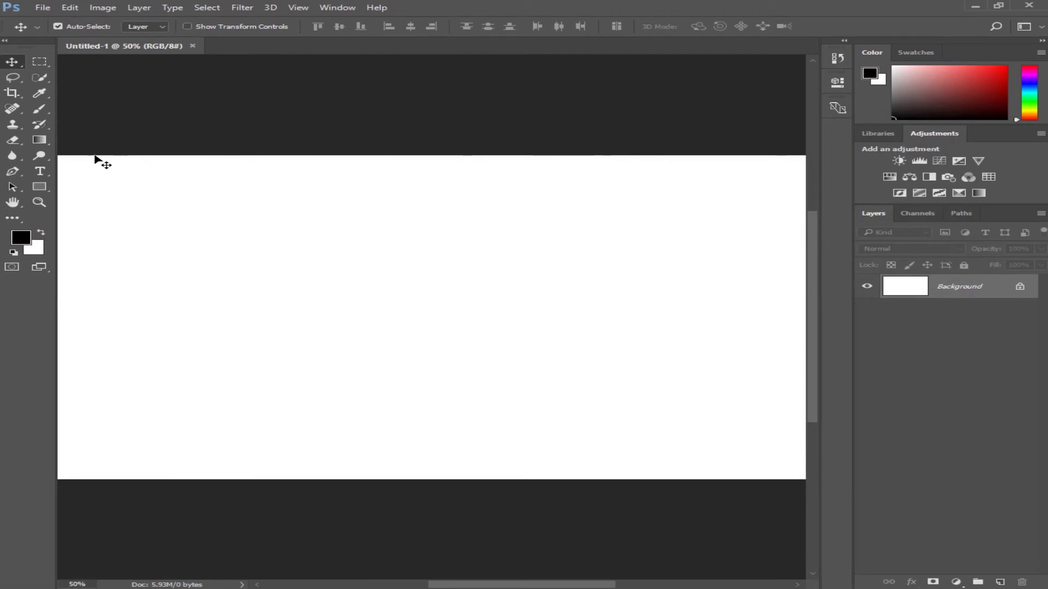
key(ctrl+0)
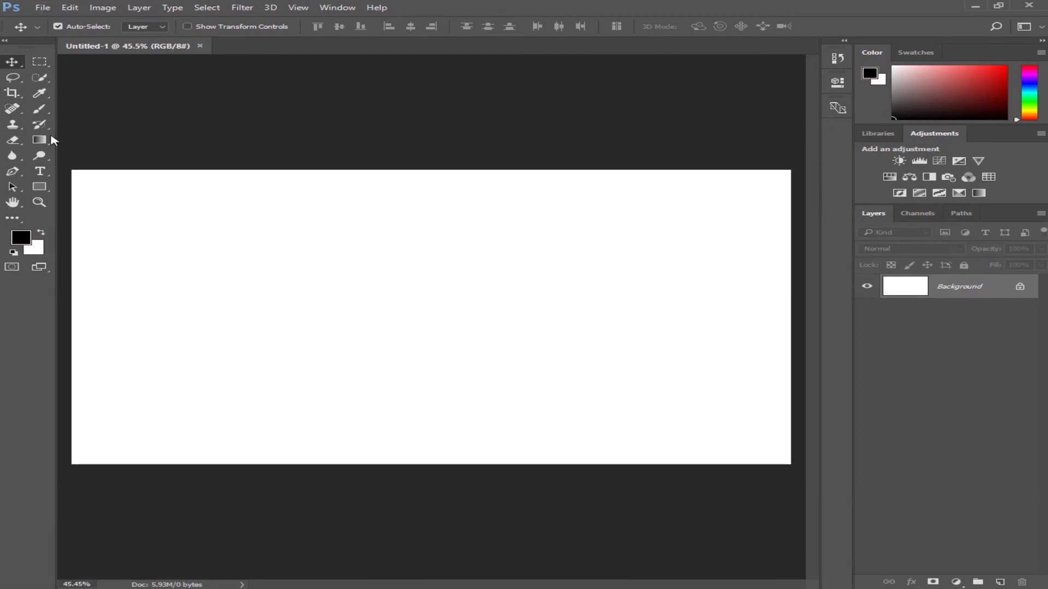
click(40, 186)
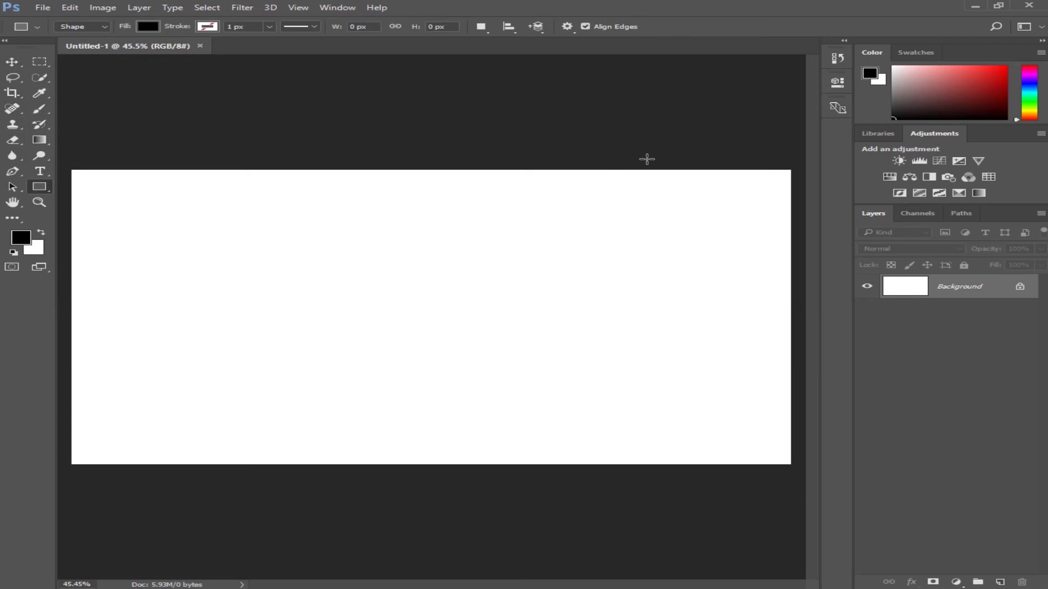
drag(636, 159, 743, 500)
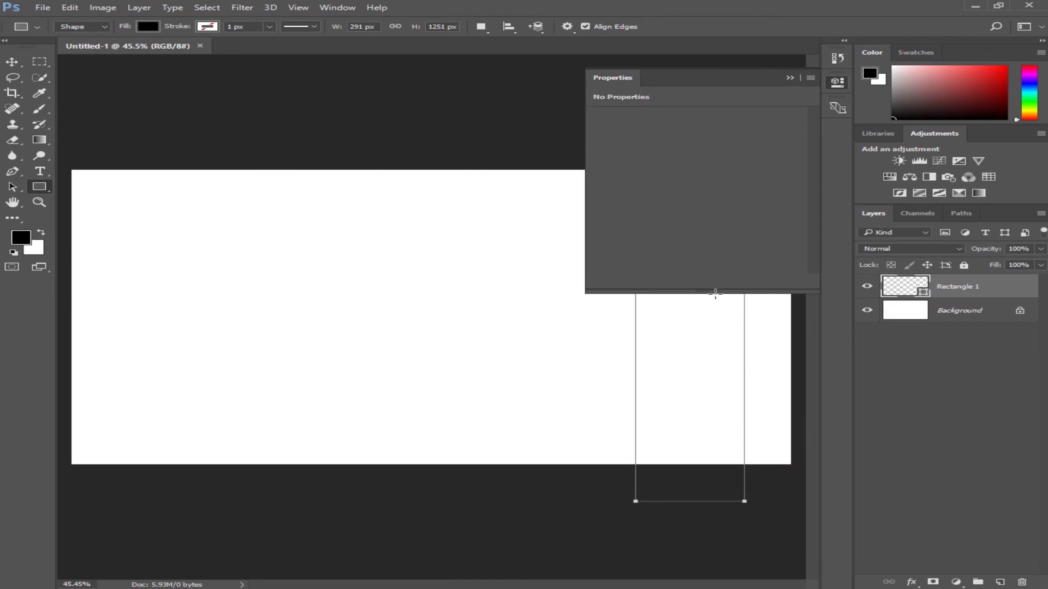
click(574, 236)
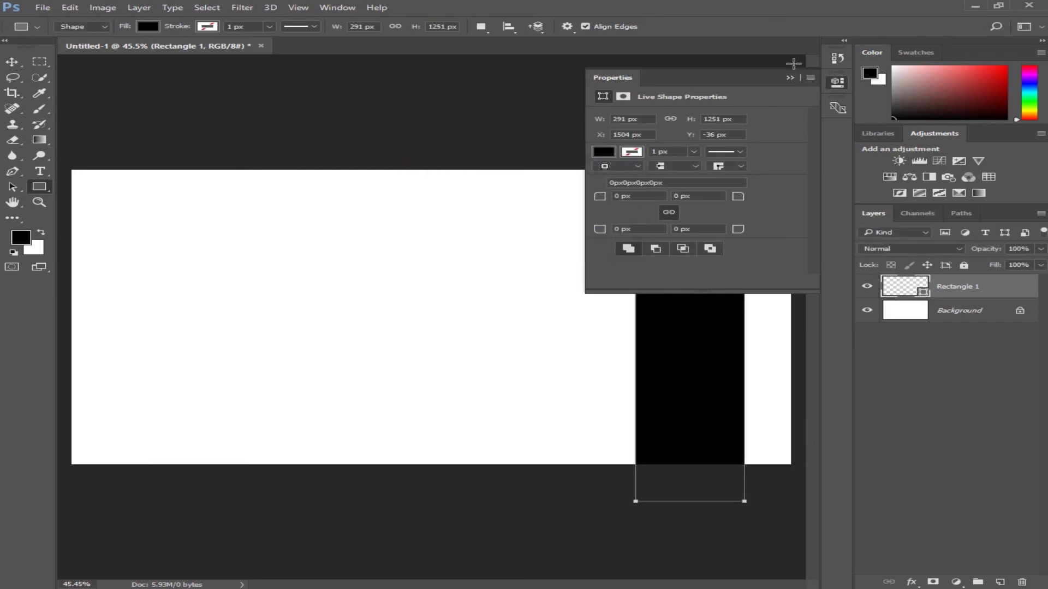
click(790, 78)
click(11, 62)
click(306, 154)
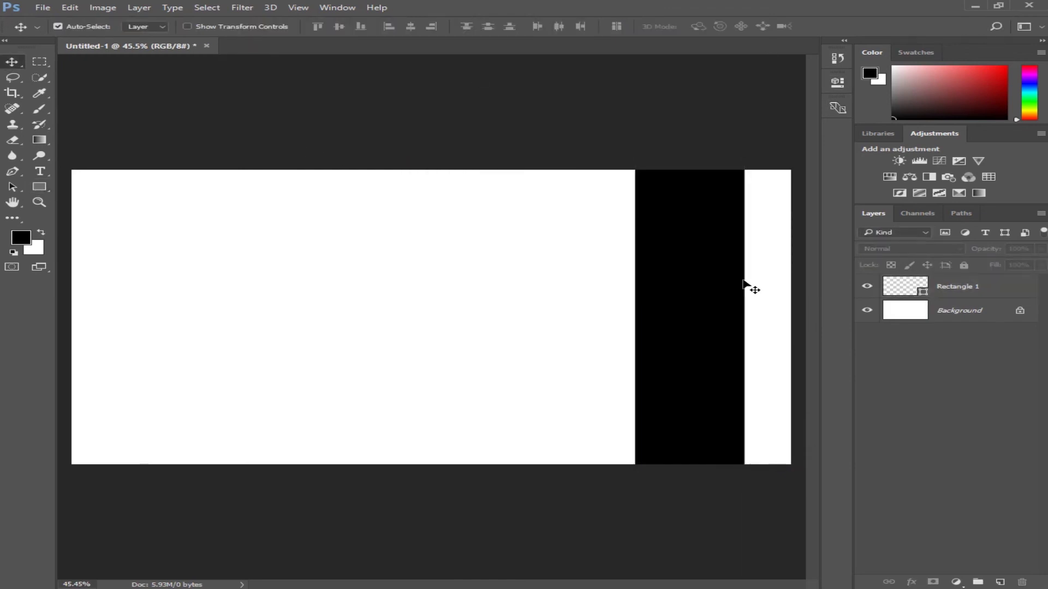
click(688, 239)
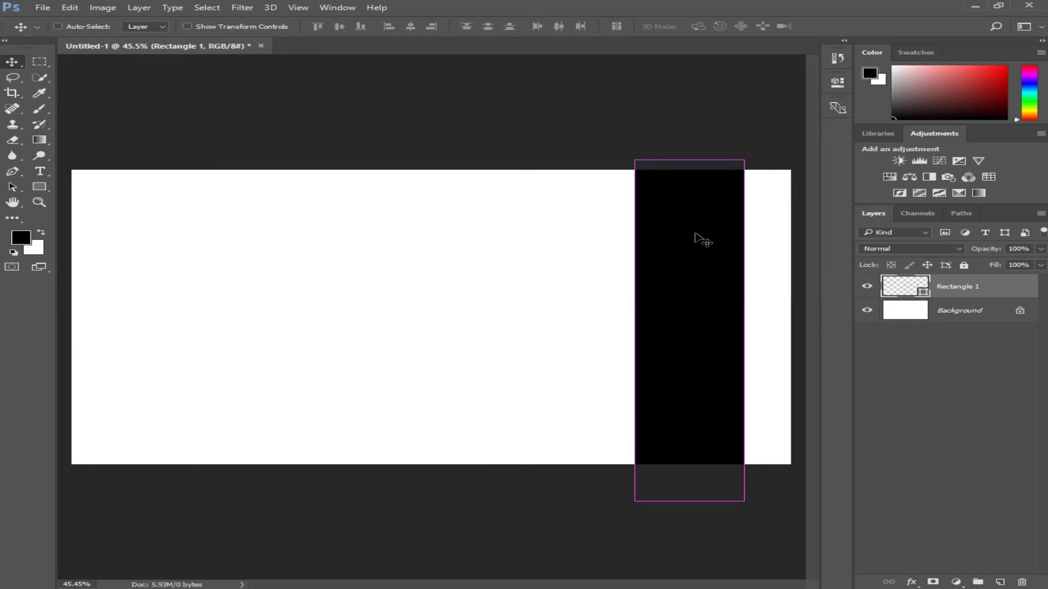
- Stretch the tall rectangle's top and bottom edges to span the full 1080 px canvas height
key(ctrl+t)
drag(690, 164, 690, 170)
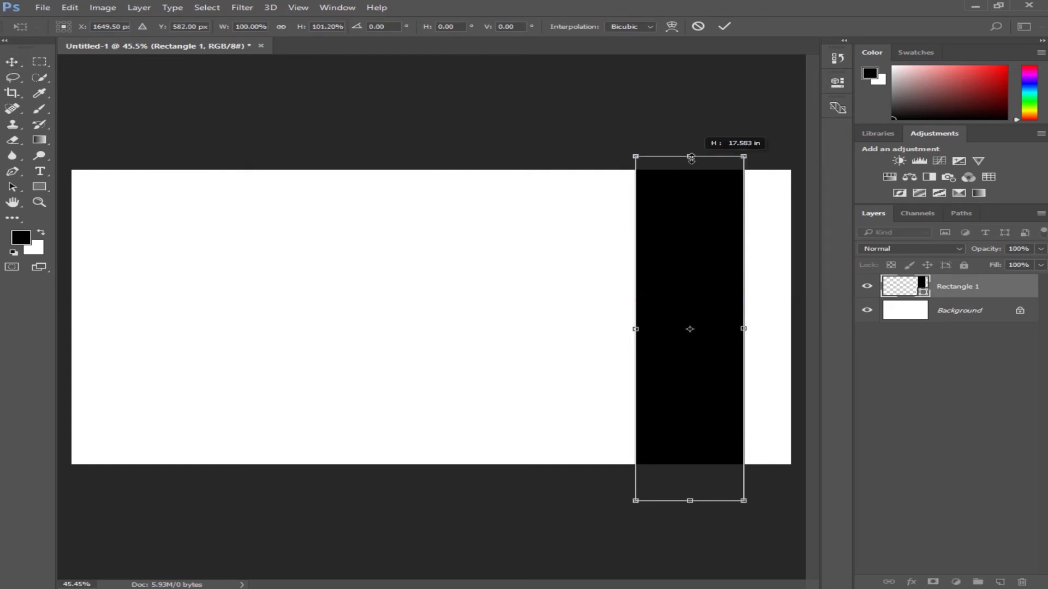
click(724, 26)
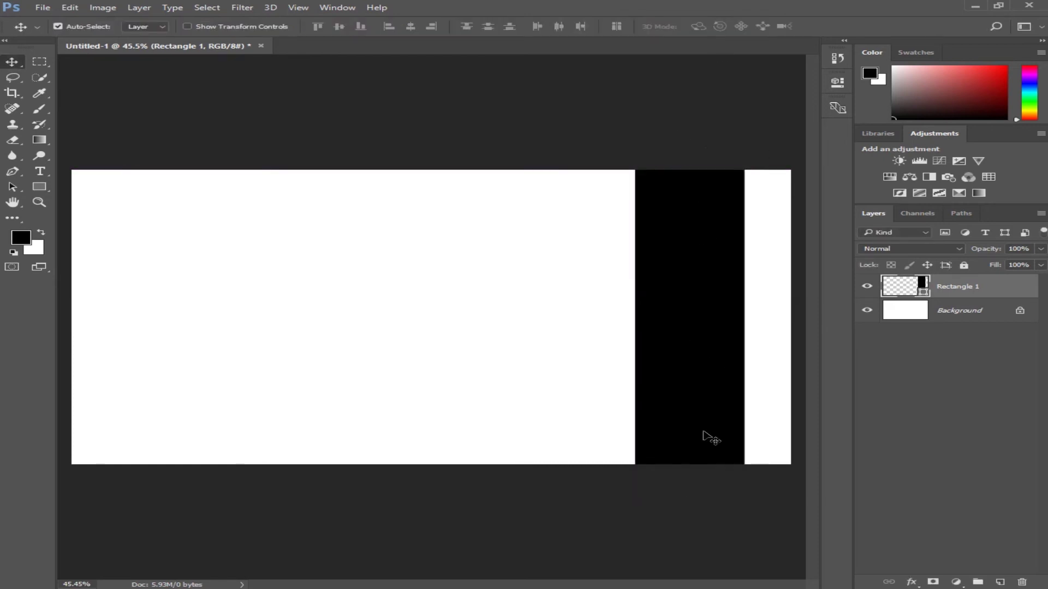
key(ctrl+t)
drag(689, 501, 689, 464)
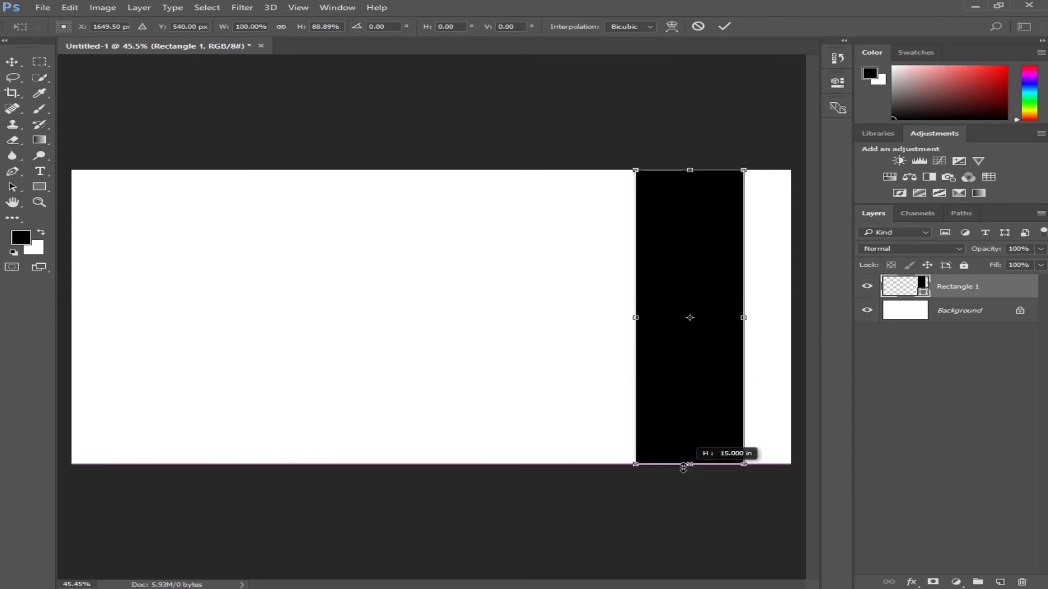
click(724, 26)
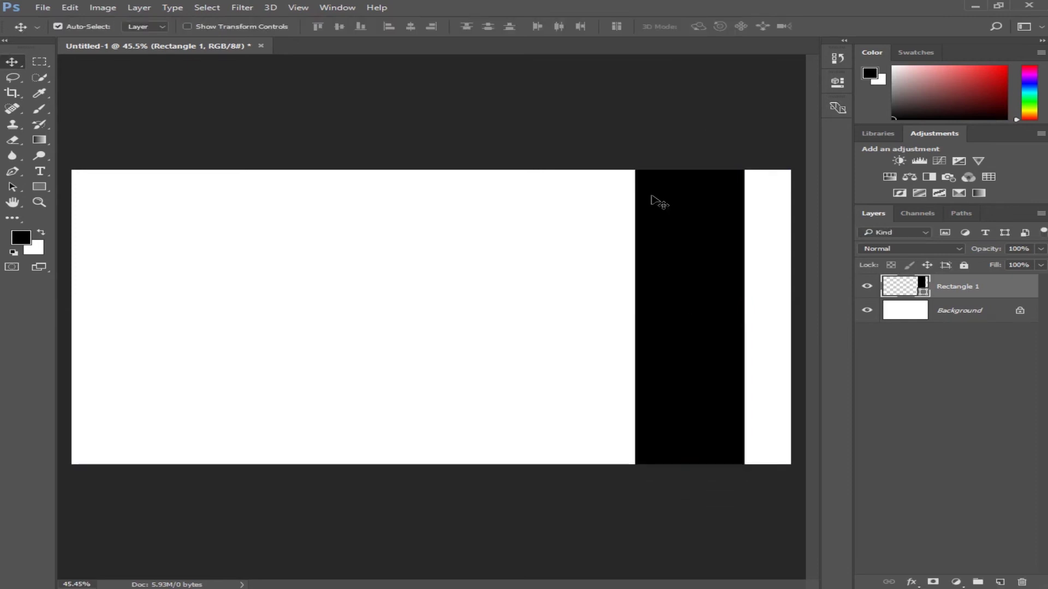
click(37, 189)
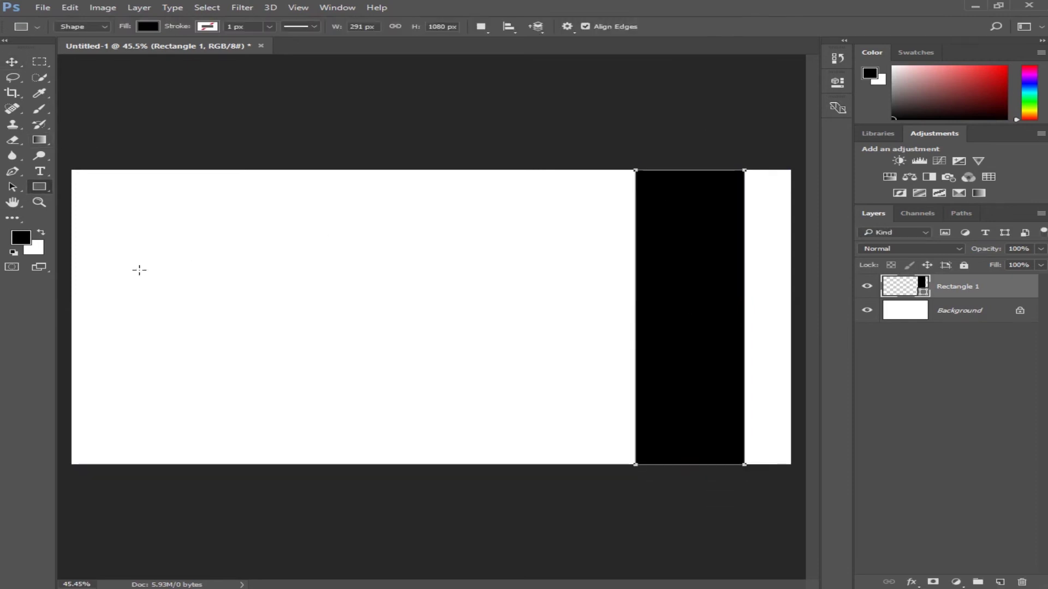
- Draw a wide black box on the left and Alt-drag a duplicate to its right
drag(136, 263, 307, 339)
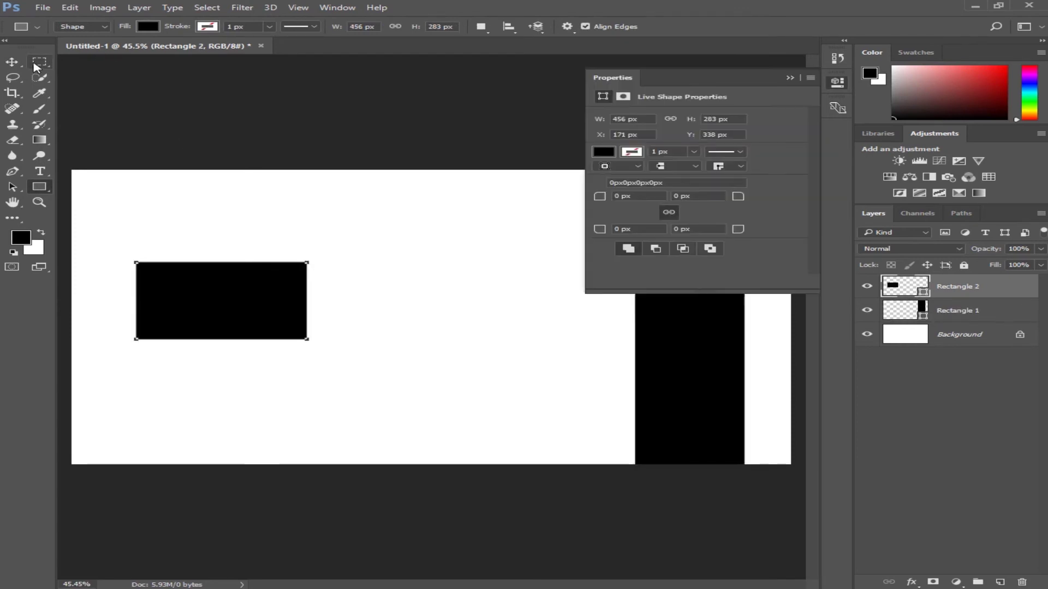
click(12, 62)
click(264, 98)
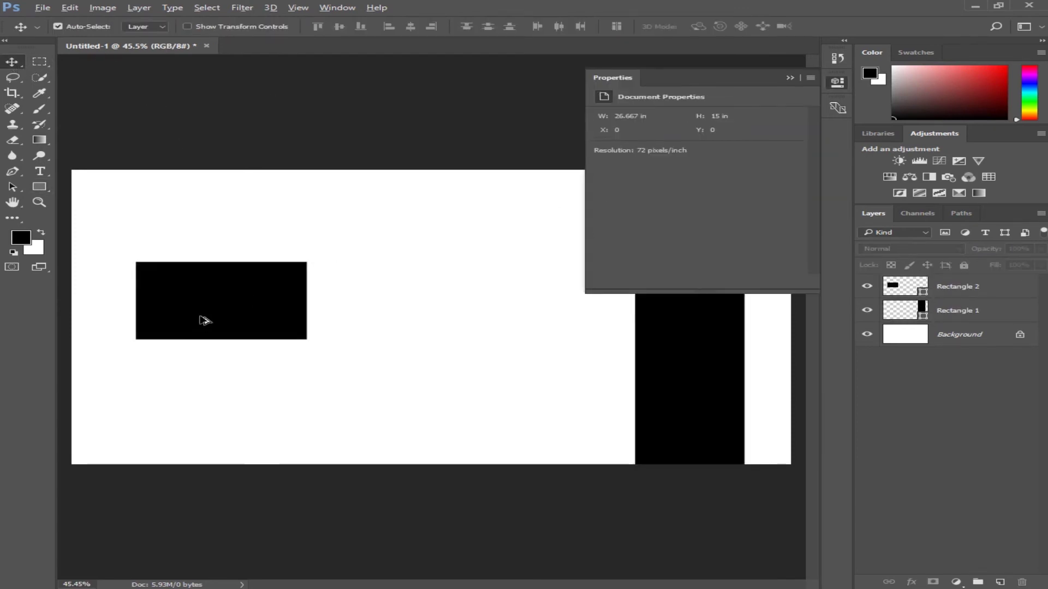
drag(204, 320, 415, 320)
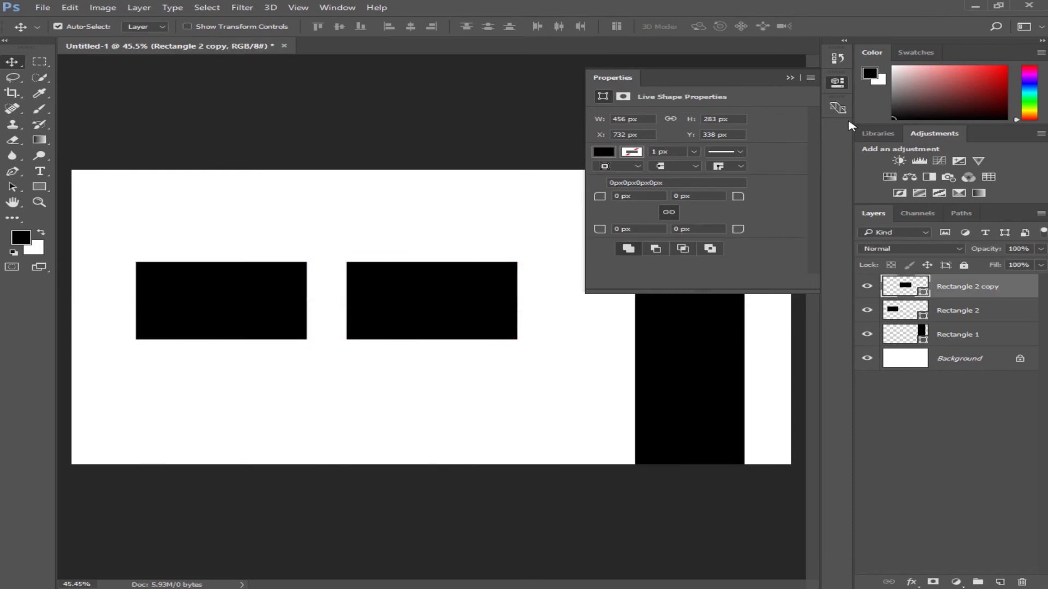
click(789, 77)
scroll(379, 281, down, 1)
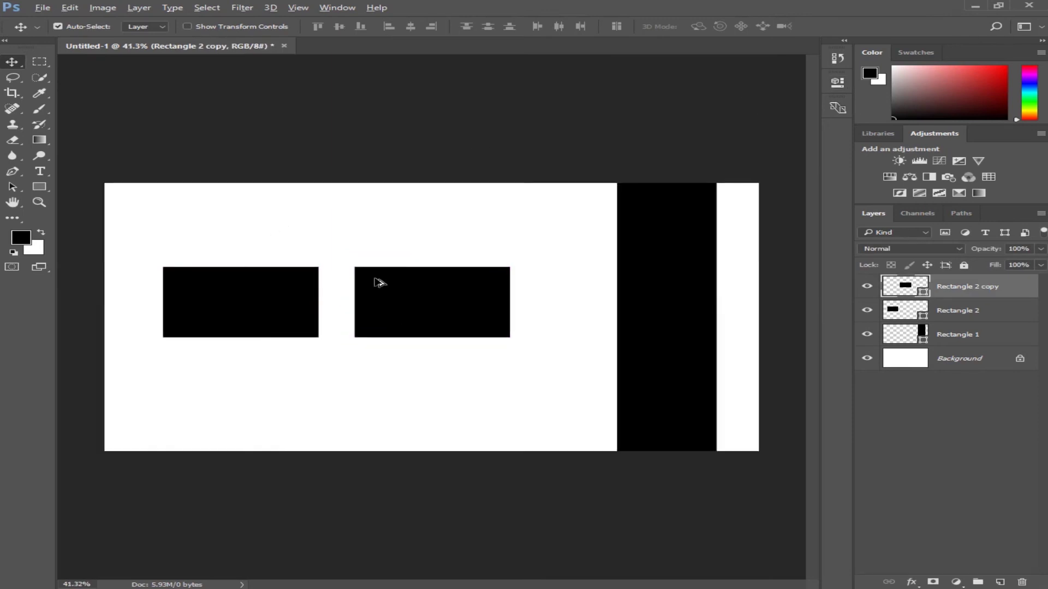
scroll(403, 328, down, 1)
- Move both black boxes together down and to the right
drag(154, 239, 578, 398)
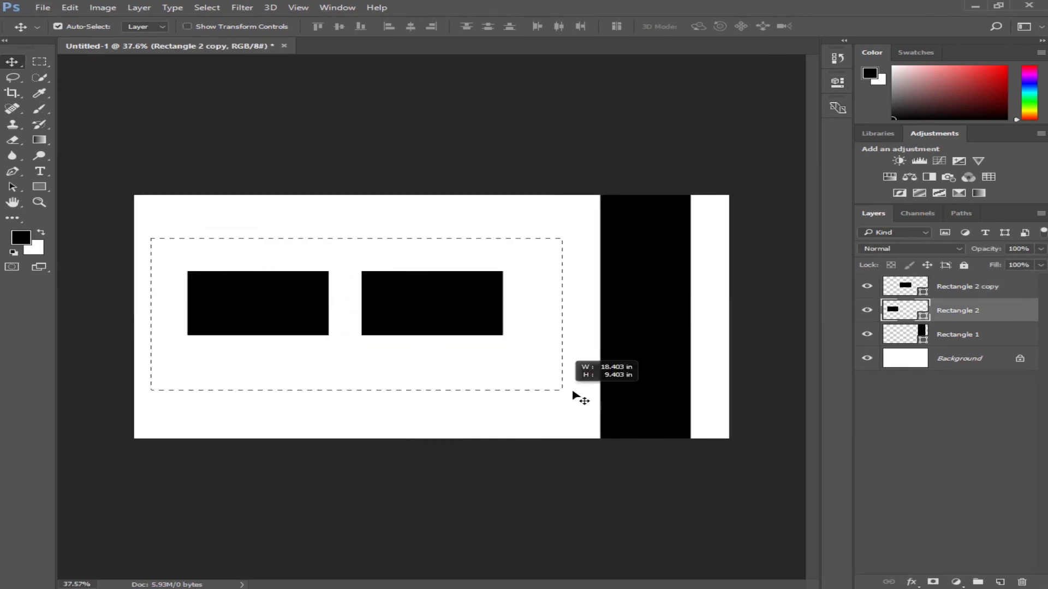
mouse_move(440, 313)
mouse_down()
mouse_move(458, 345)
mouse_move(455, 325)
mouse_up()
click(452, 158)
scroll(435, 320, up, 1)
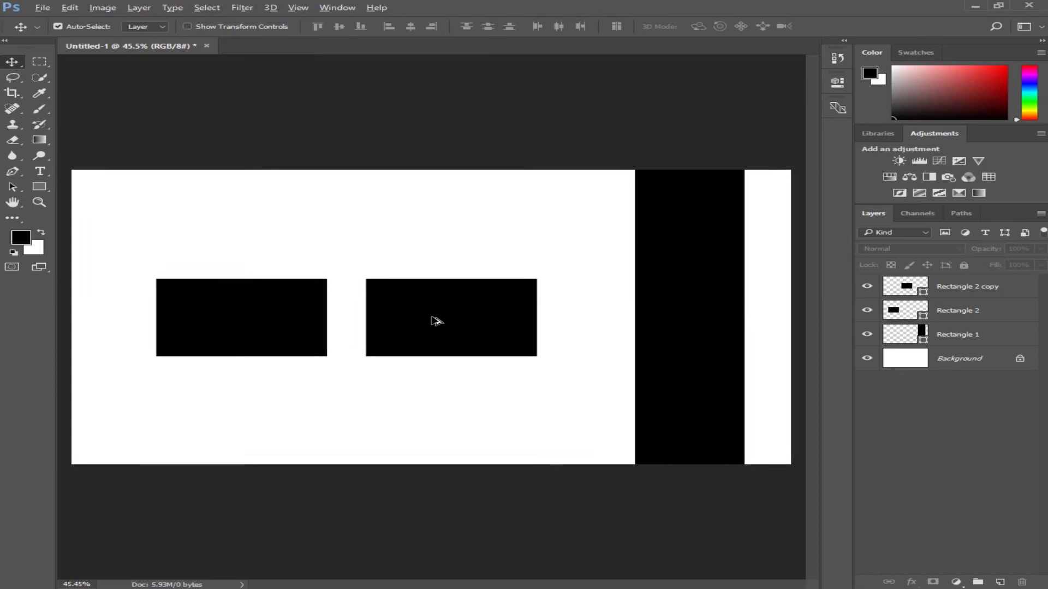
scroll(435, 320, down, 1)
scroll(432, 321, down, 1)
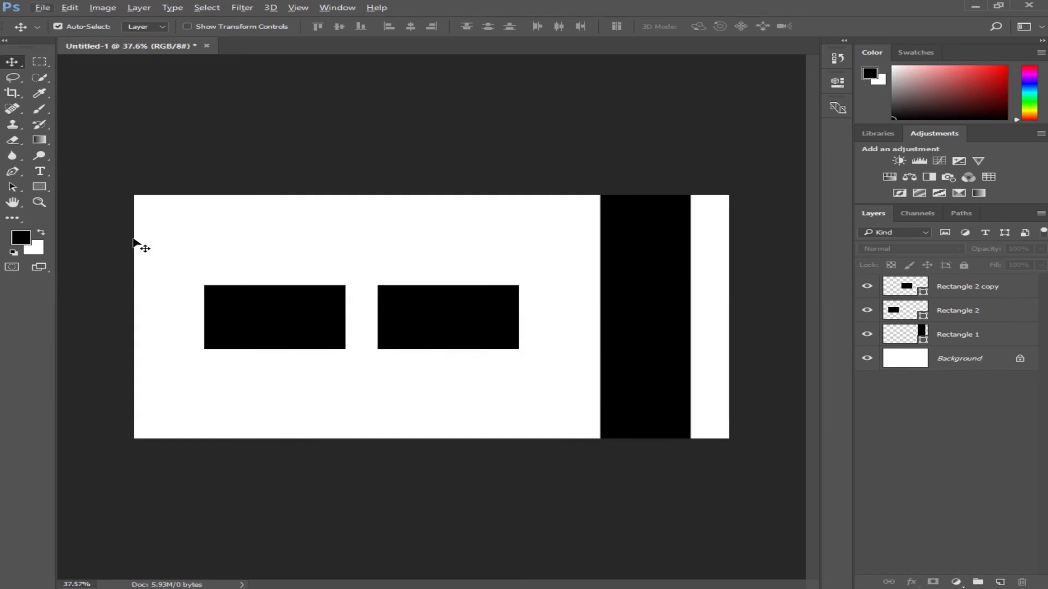
- Scale both black boxes up slightly together
mouse_move(136, 239)
mouse_down()
mouse_move(468, 402)
mouse_move(573, 423)
mouse_up()
key(ctrl+t)
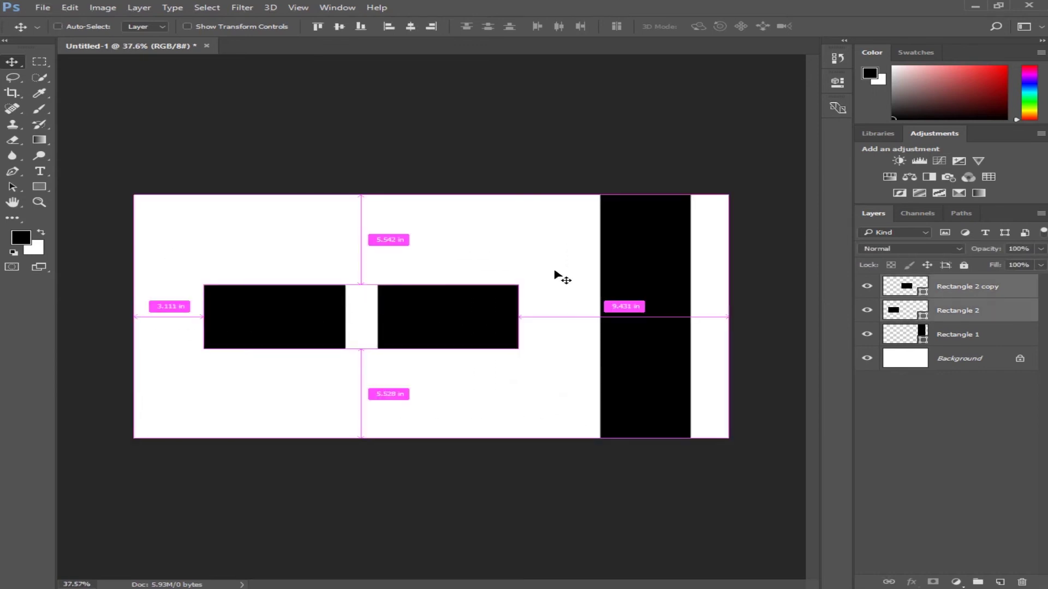
drag(520, 284, 531, 278)
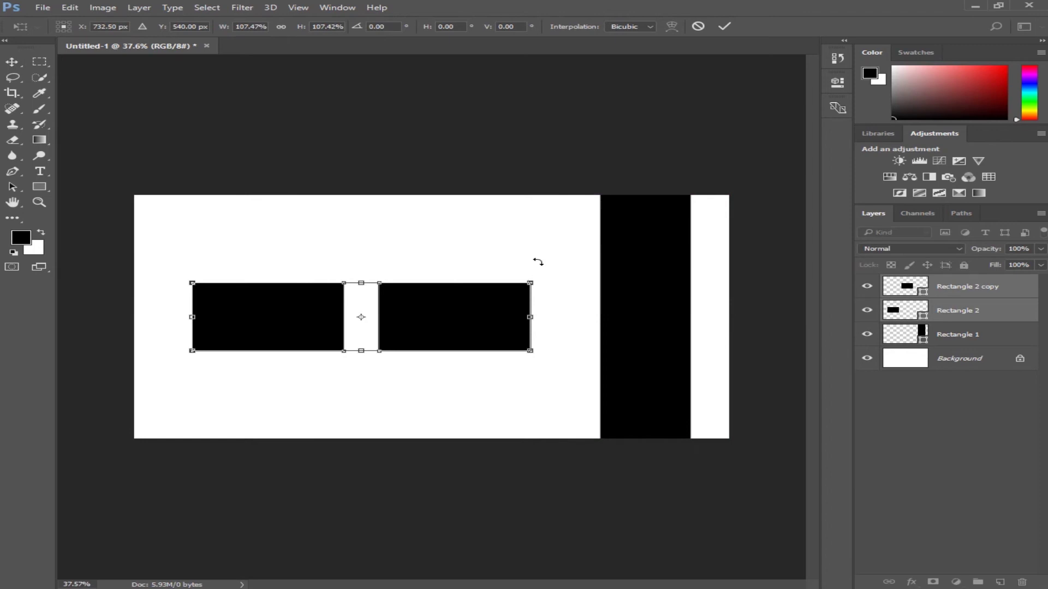
click(724, 26)
drag(440, 304, 444, 283)
scroll(447, 257, down, 3)
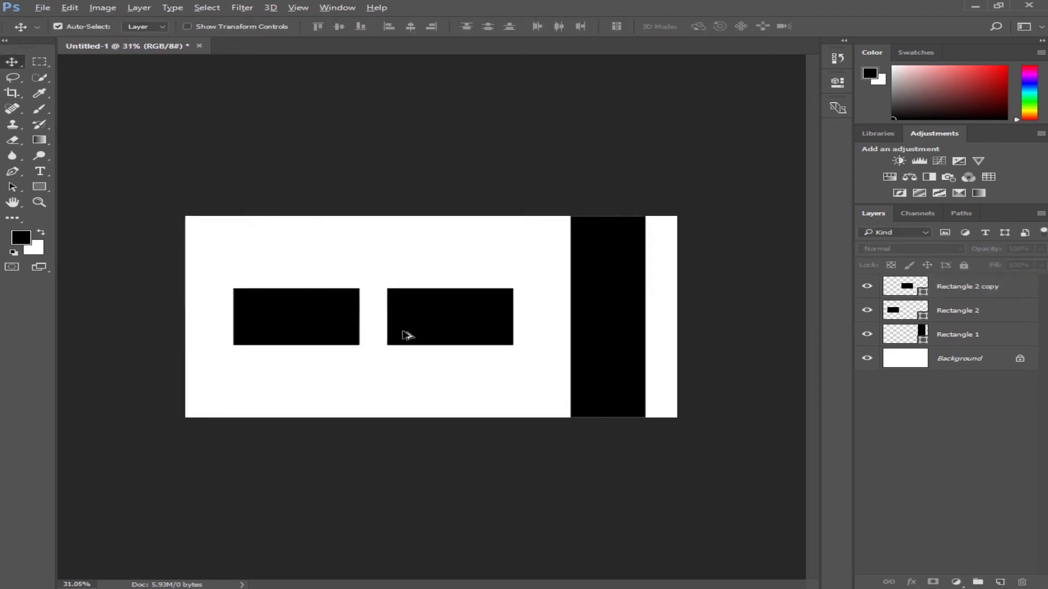
- Widen the tall black bar toward the left
click(619, 323)
key(ctrl+t)
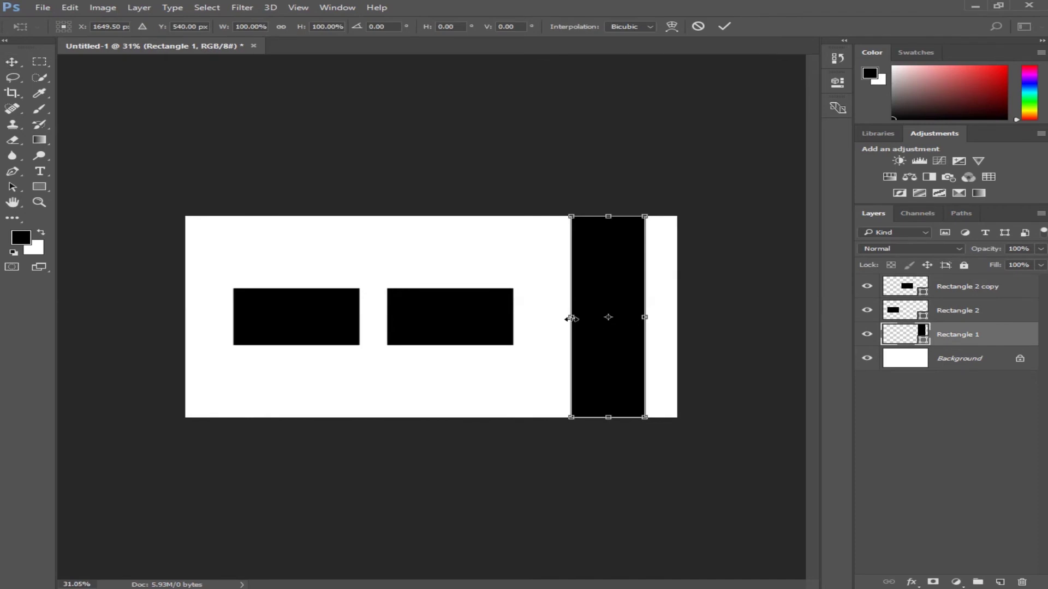
drag(571, 318, 558, 318)
click(724, 26)
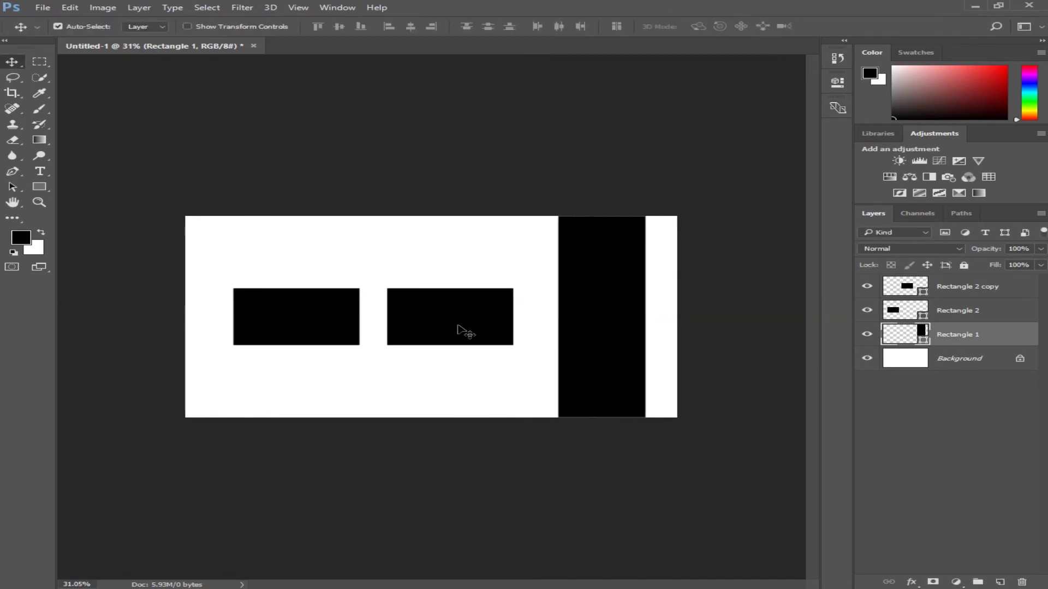
- Shift the boxes slightly left and reposition the tall bar, nudging it left twice
mouse_move(304, 276)
mouse_down()
mouse_move(440, 334)
mouse_move(435, 325)
mouse_up()
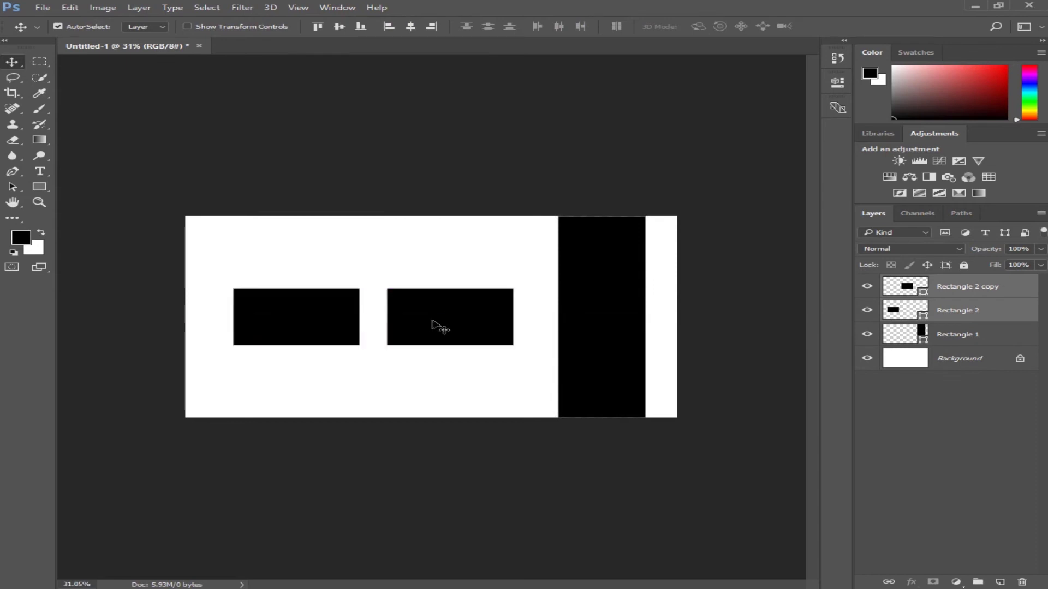
scroll(434, 323, up, 1)
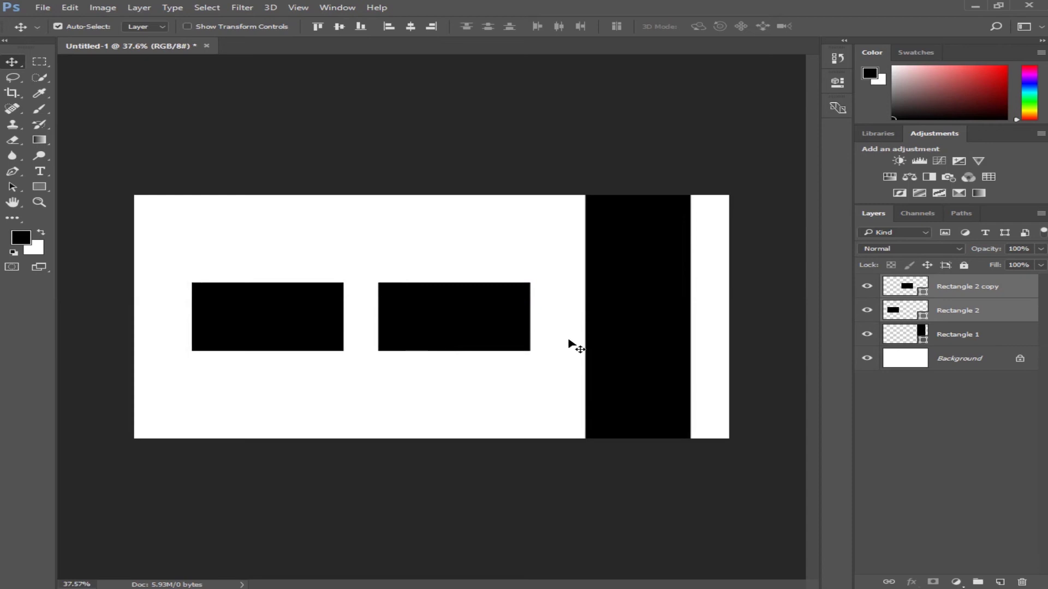
drag(640, 346, 648, 347)
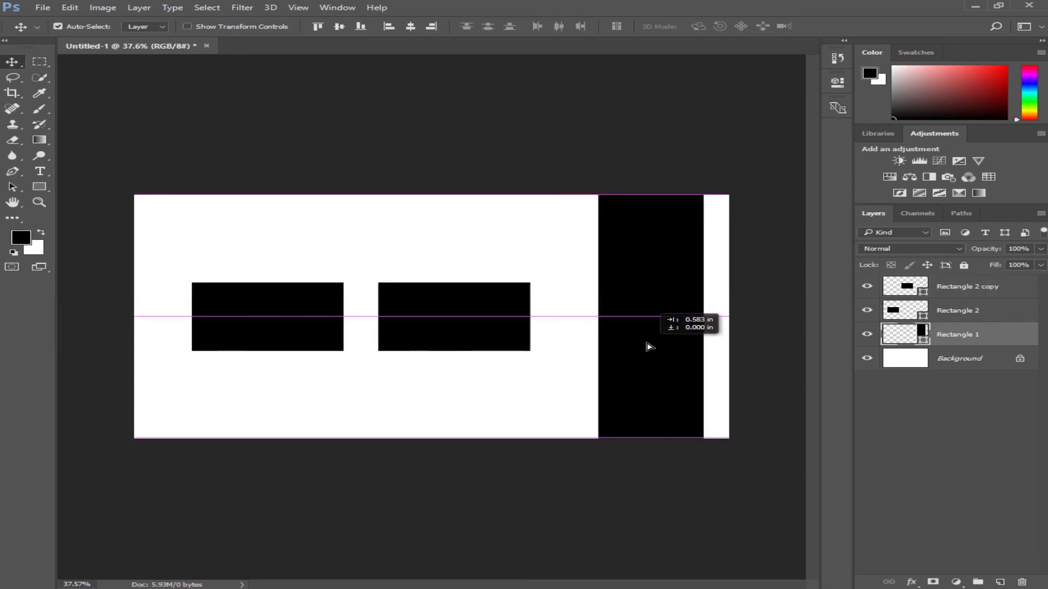
drag(649, 347, 649, 348)
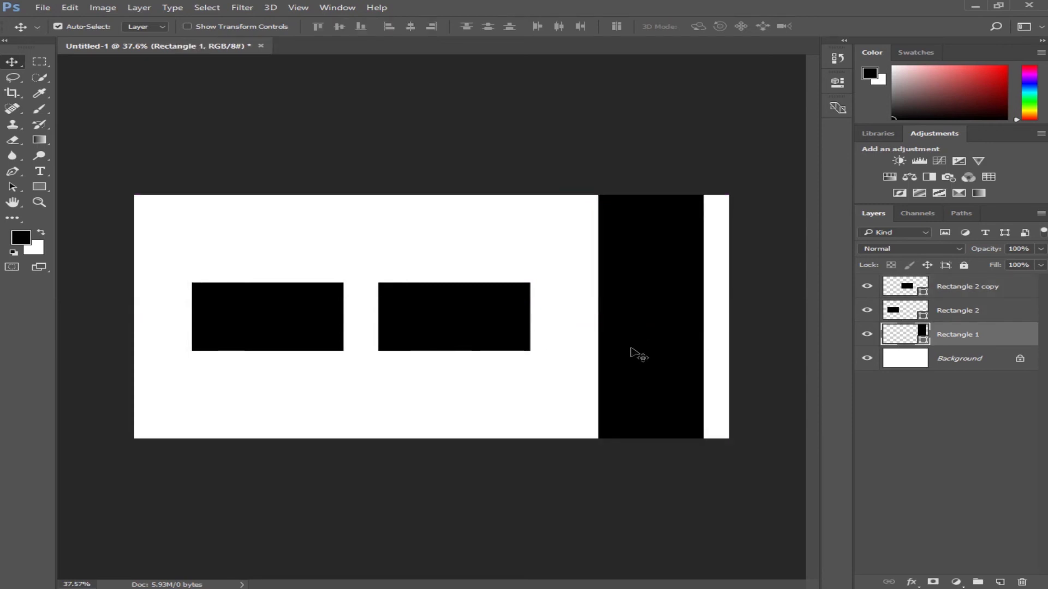
key(Left)
key(Left)
key(Left)
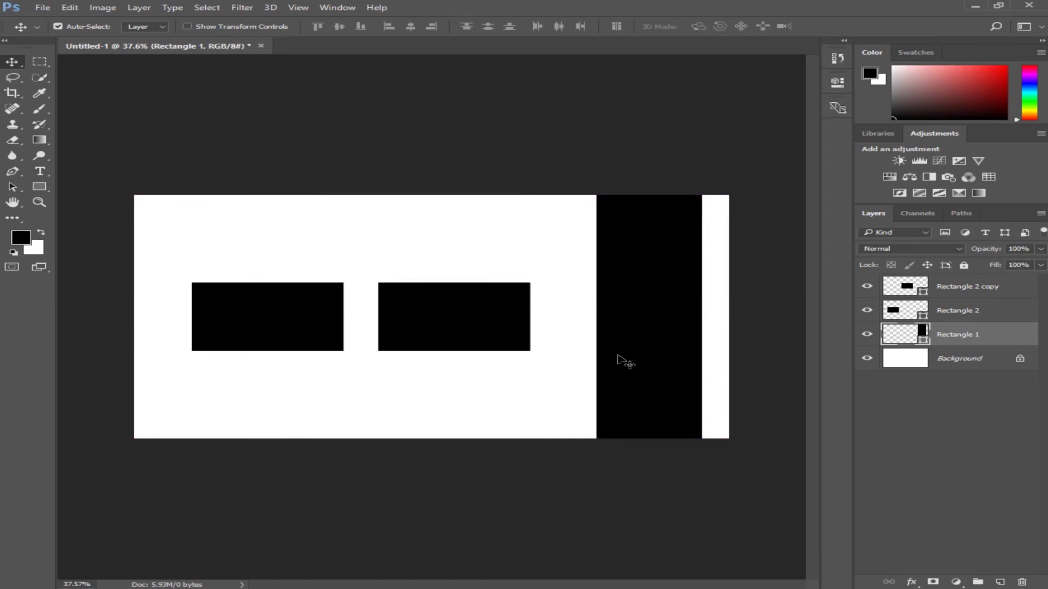
key(Left)
key(Left)
key(Left)
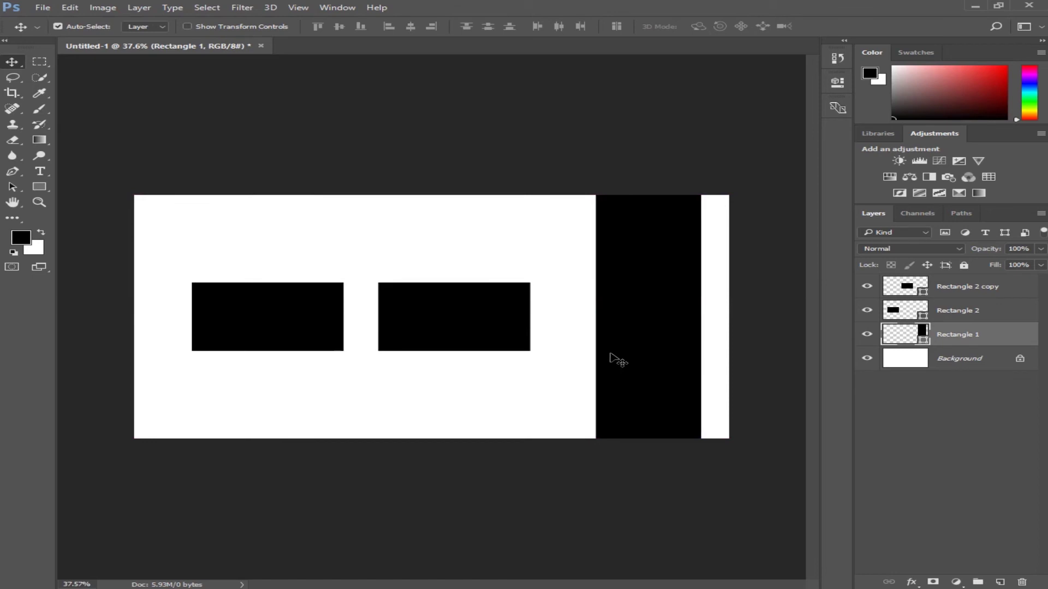
scroll(404, 378, down, 2)
scroll(382, 360, down, 2)
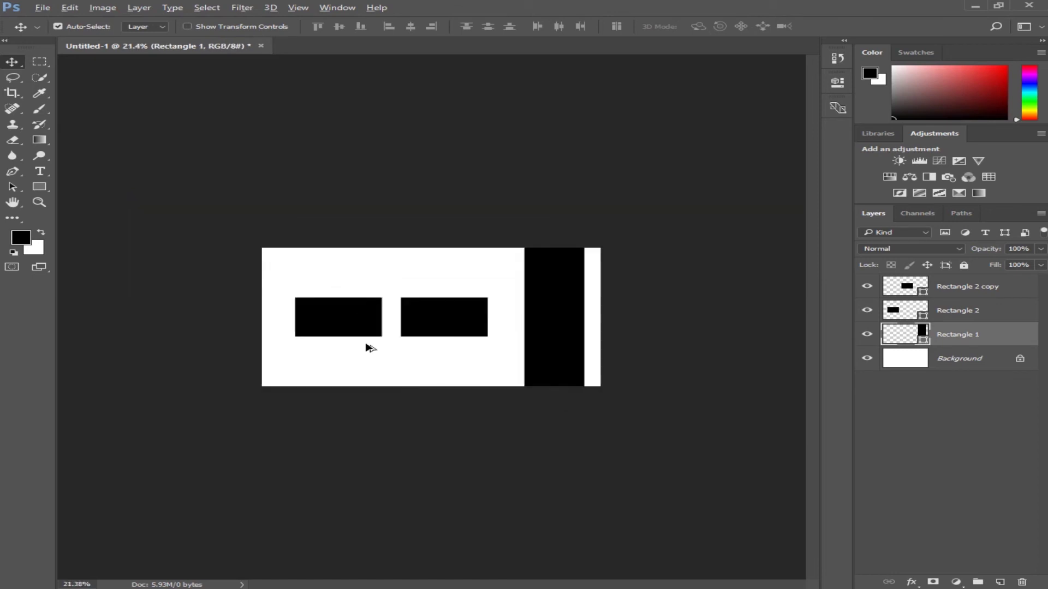
scroll(377, 355, down, 1)
scroll(378, 355, down, 1)
scroll(378, 356, up, 3)
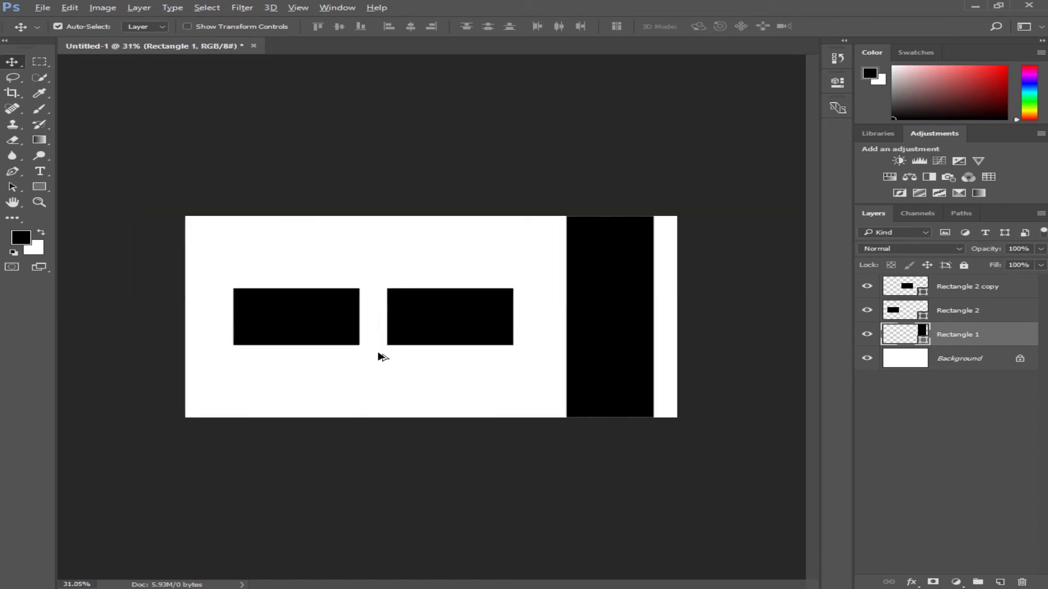
scroll(382, 356, up, 2)
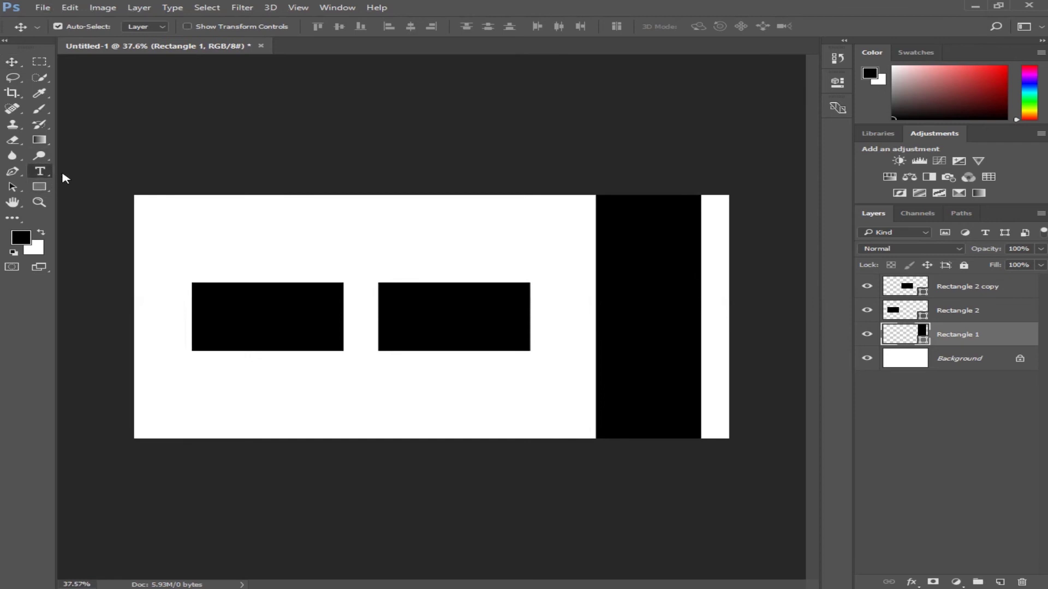
- Type a 48 pt 'Watch More' heading above the left box
click(40, 171)
click(108, 172)
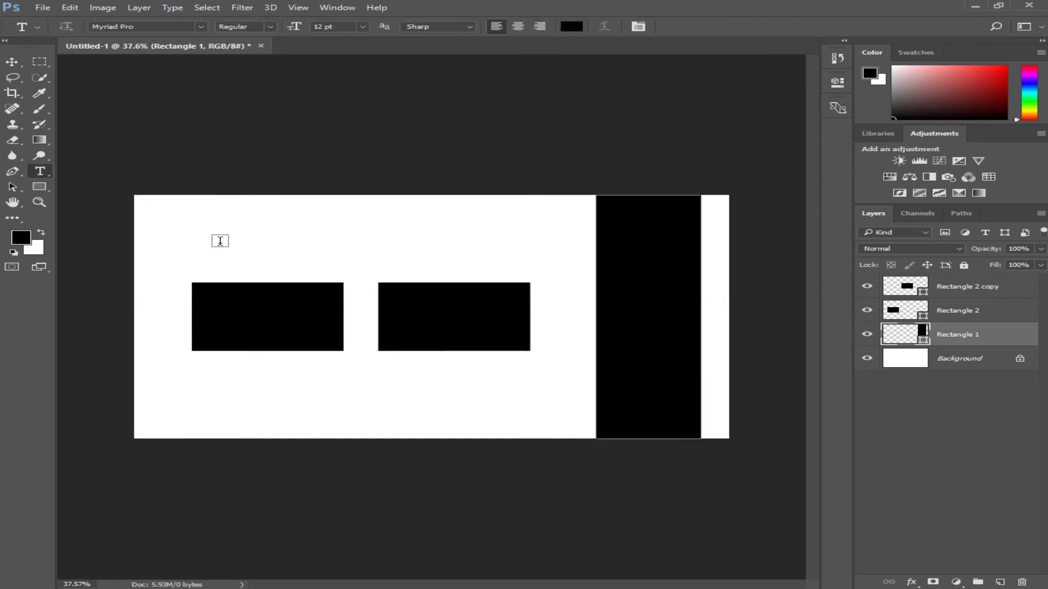
click(220, 243)
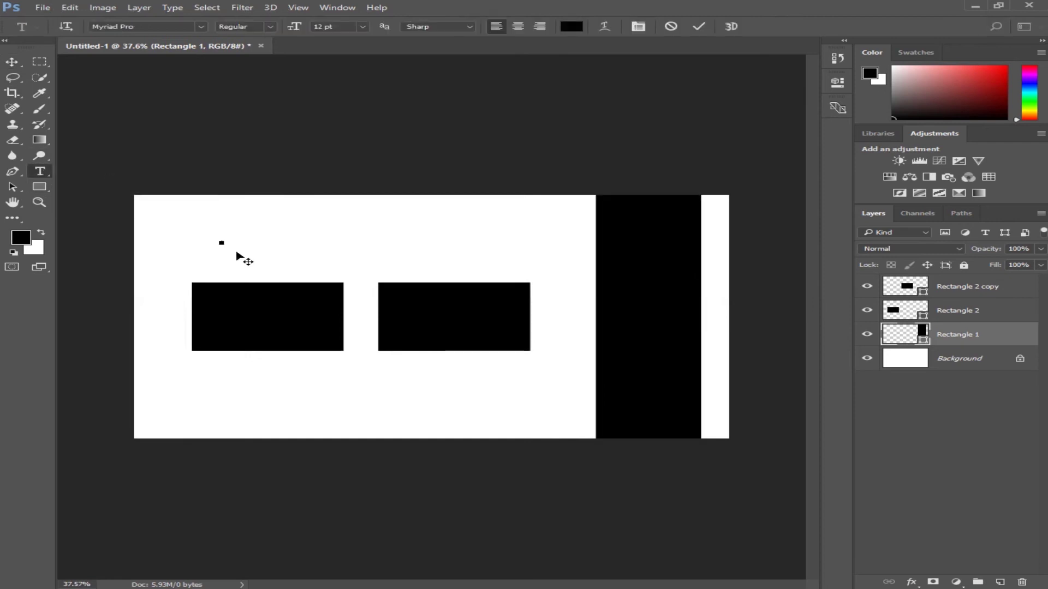
click(362, 26)
click(372, 283)
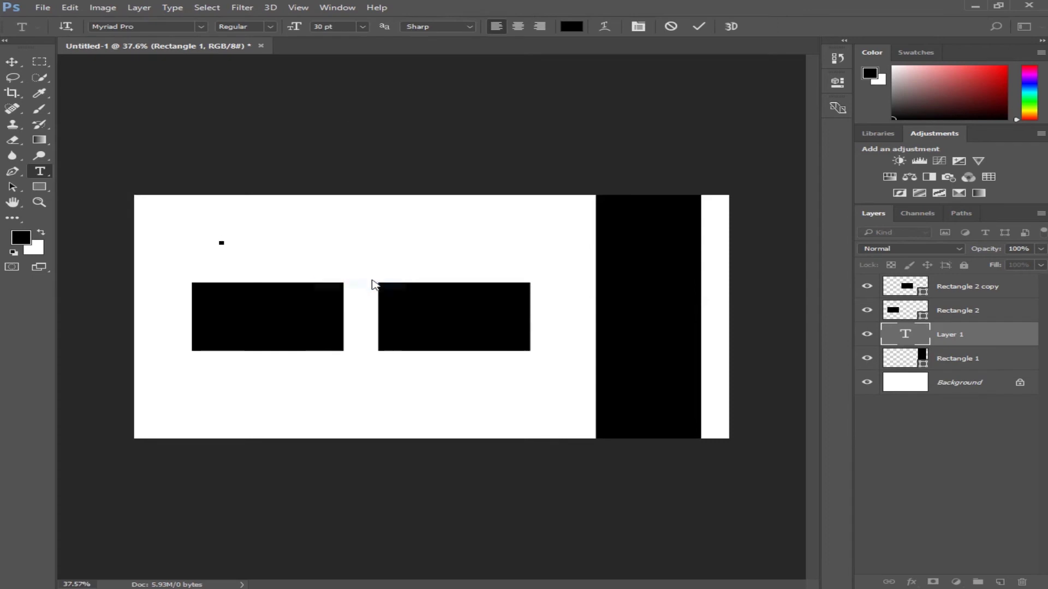
click(363, 26)
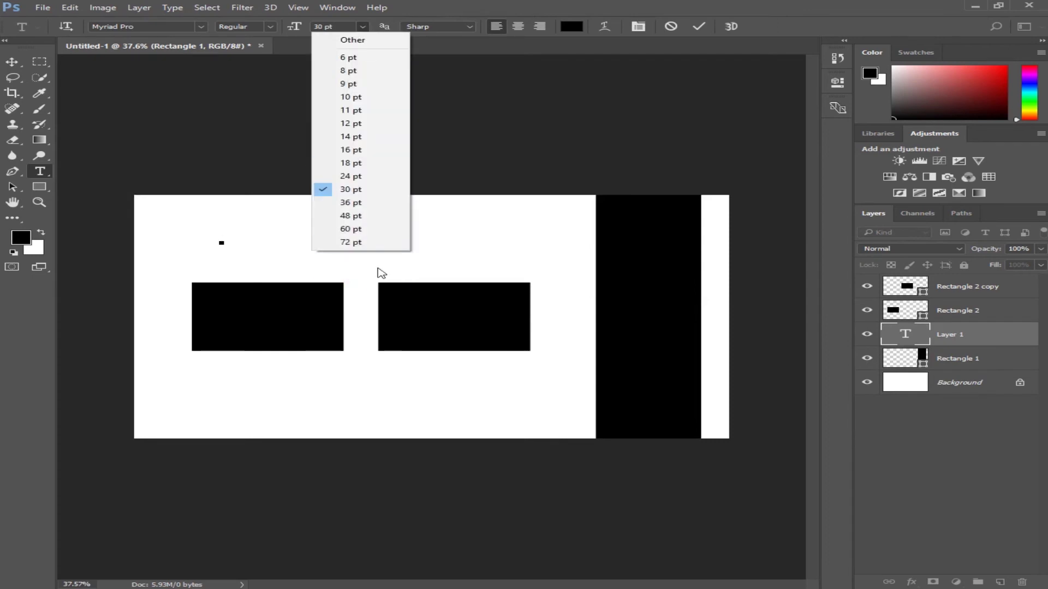
click(355, 217)
text(Watch)
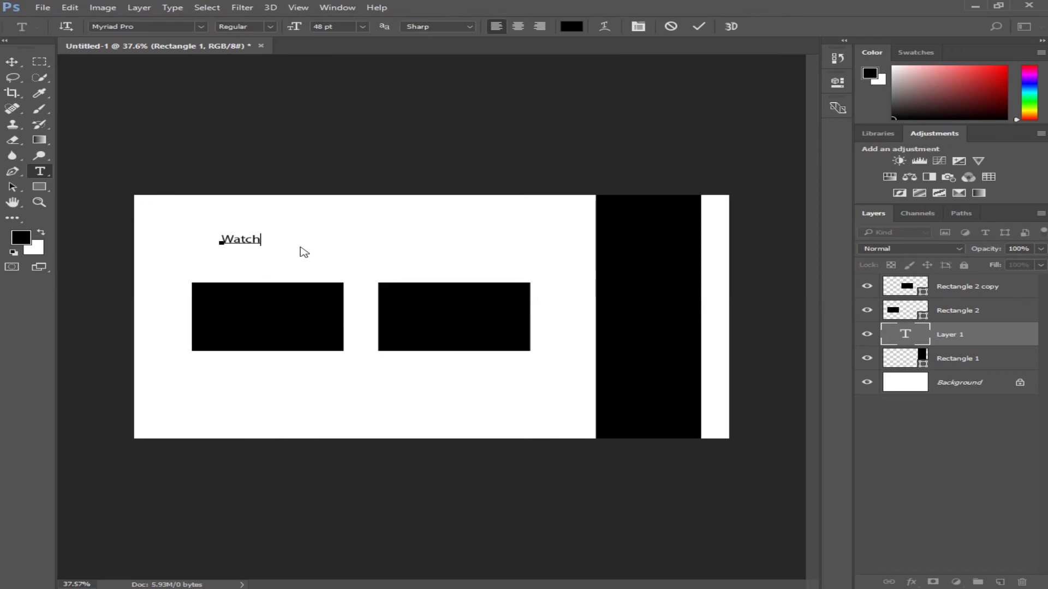
text(More)
- Scale the 'Watch More' heading up to about 297%
click(12, 62)
key(ctrl+t)
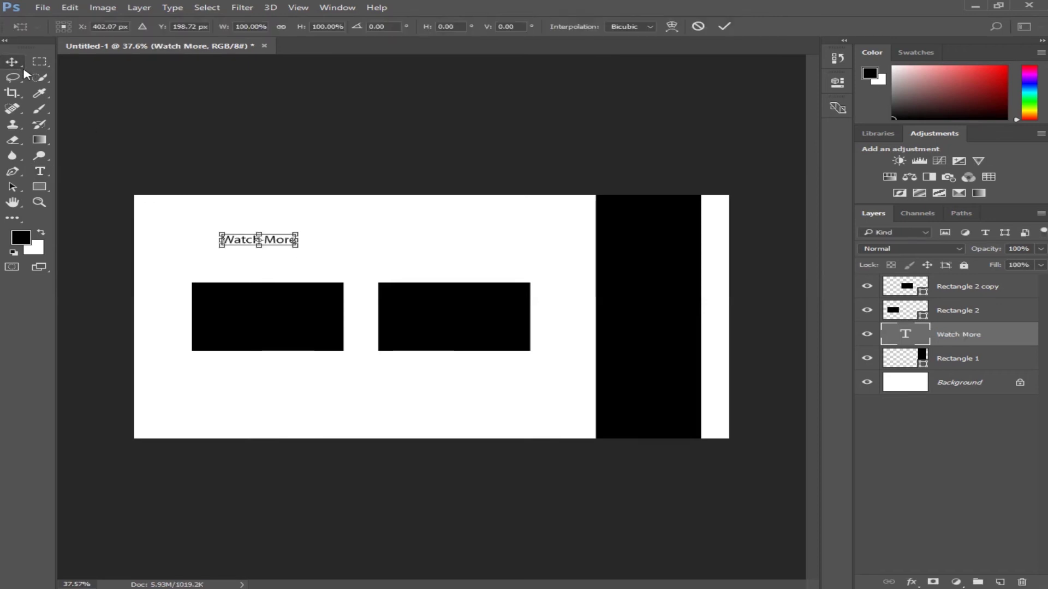
mouse_move(296, 234)
mouse_down()
mouse_move(368, 223)
mouse_move(436, 247)
mouse_up()
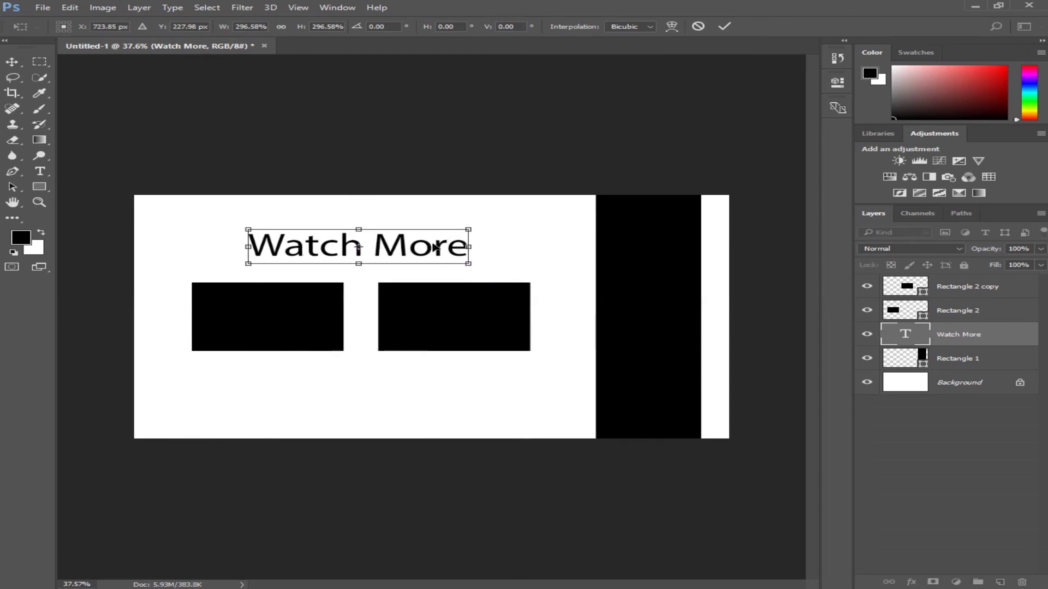
click(726, 26)
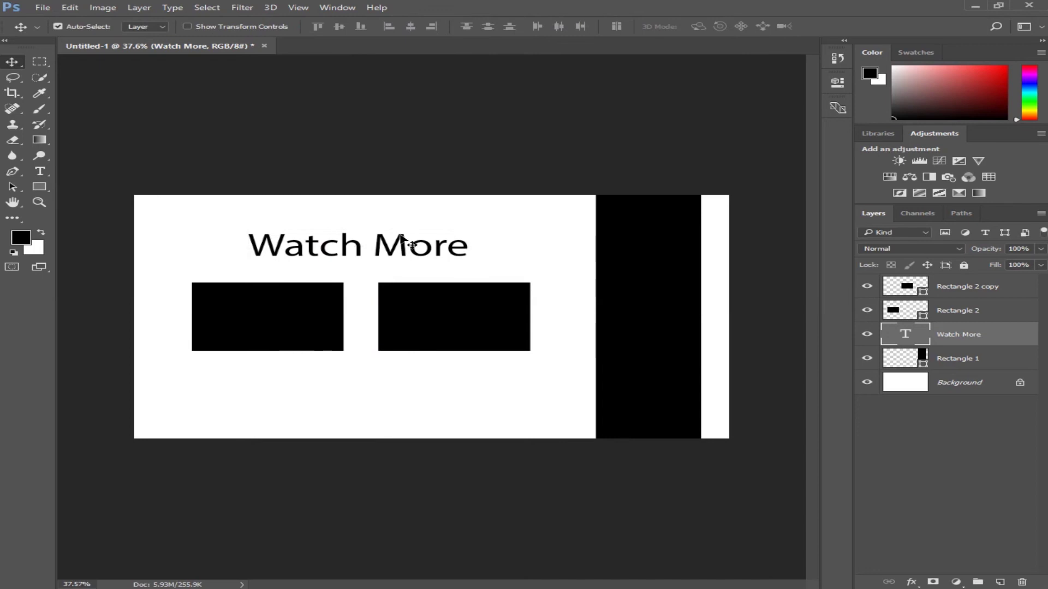
drag(400, 247, 398, 246)
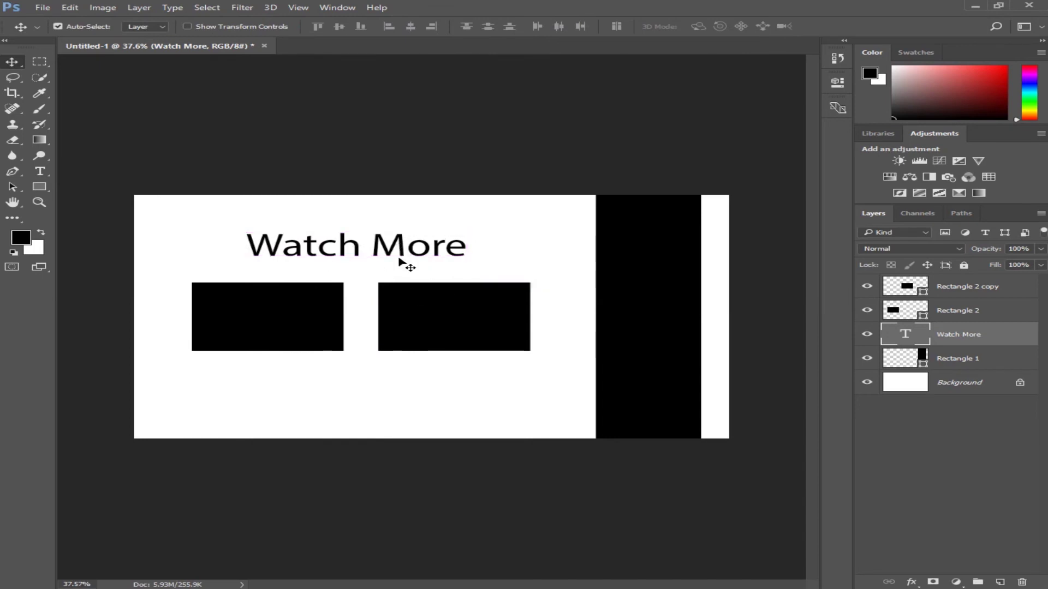
drag(404, 254, 403, 393)
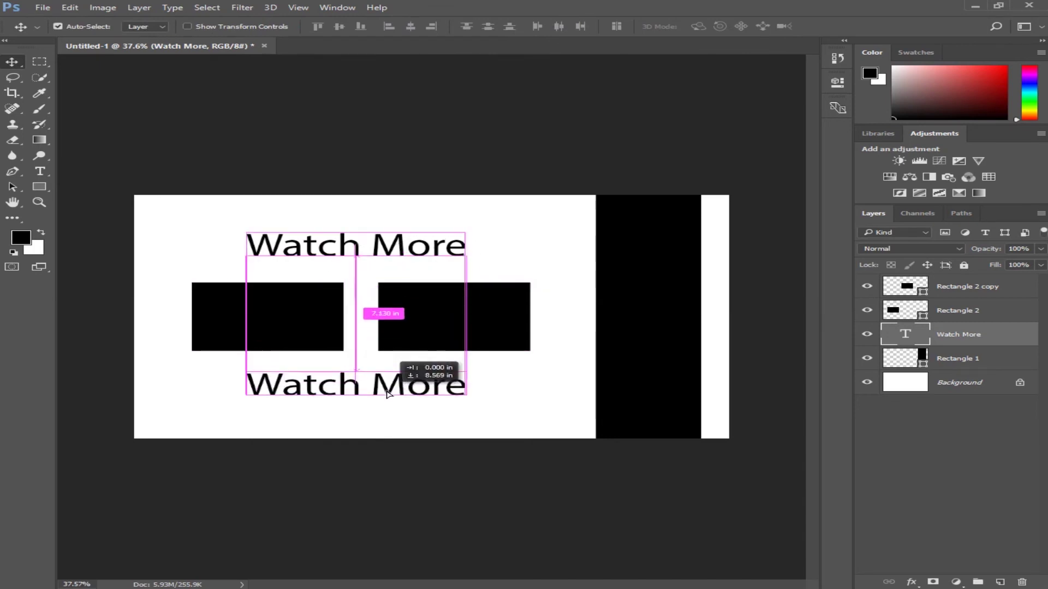
double_click(905, 334)
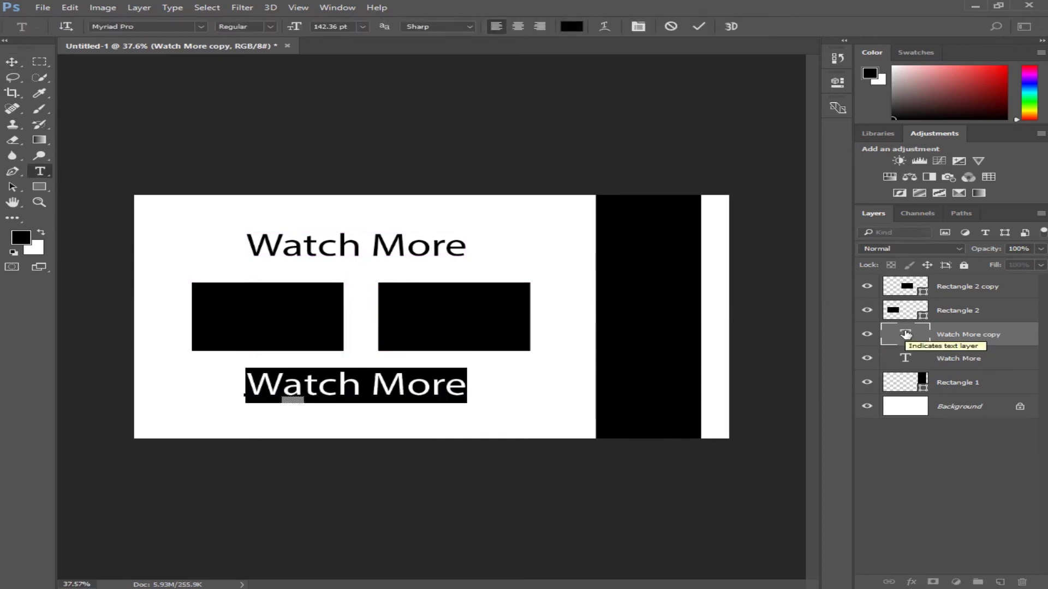
text(WWW)
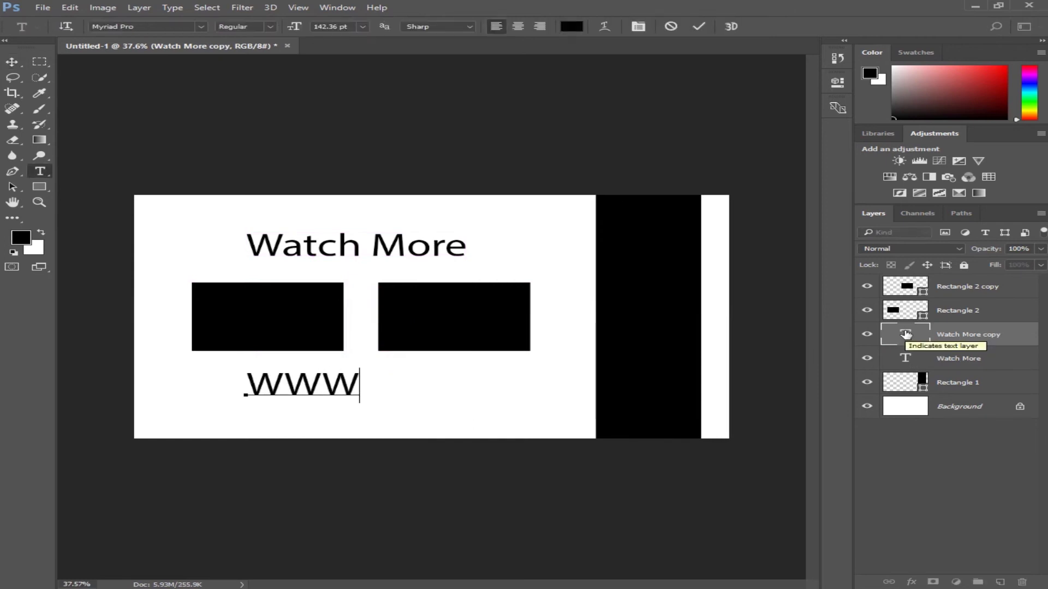
text(.T)
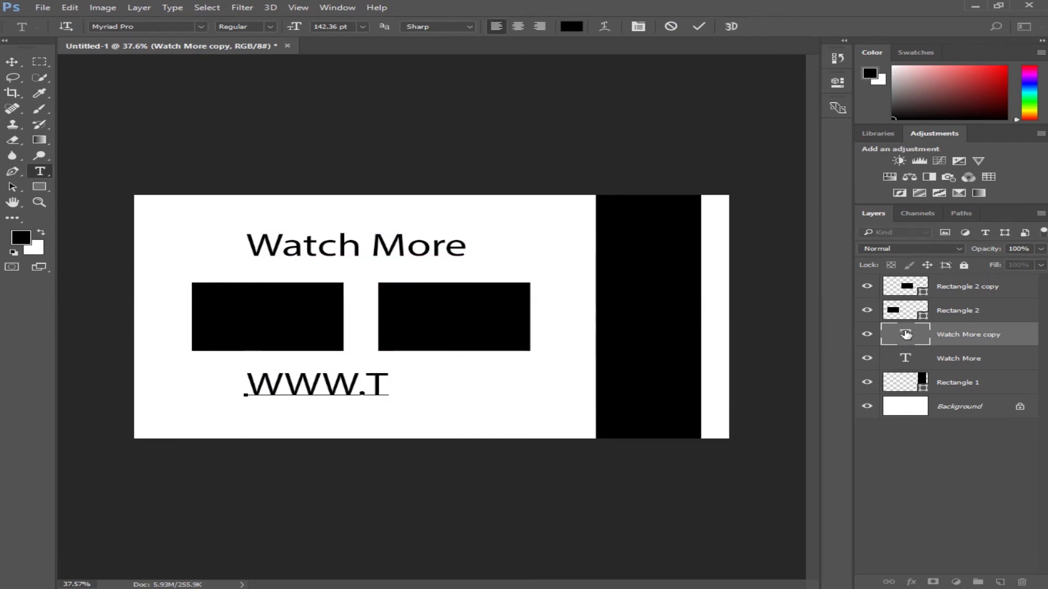
text(echnica)
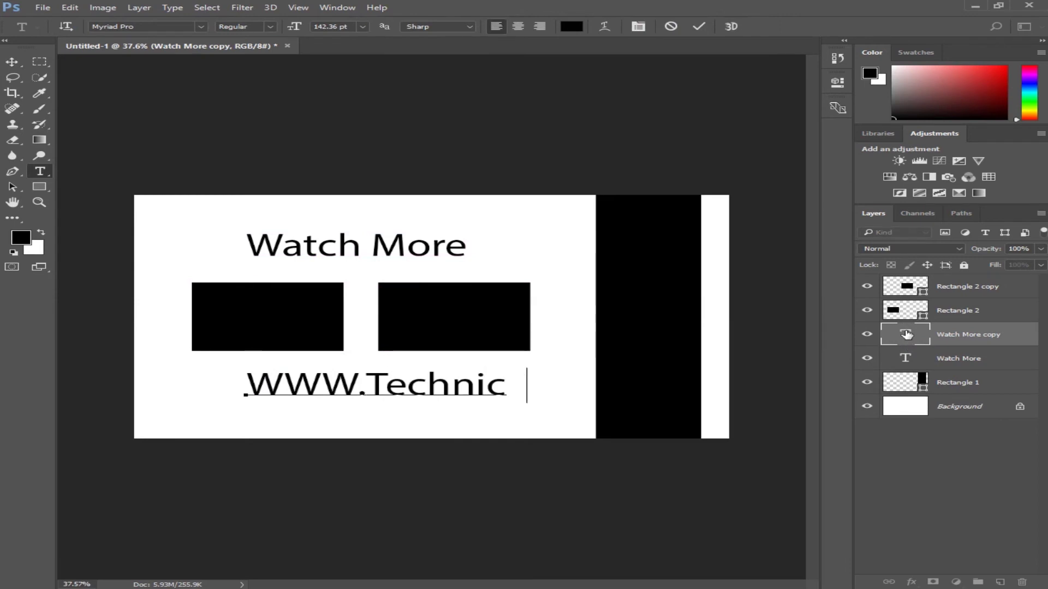
text(l4uc)
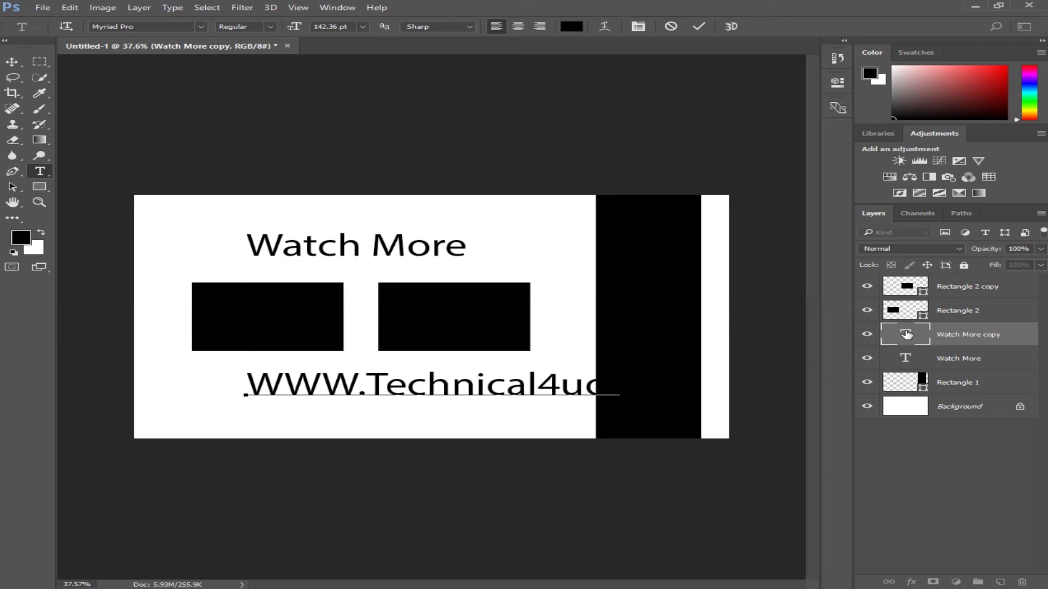
text(m)
click(698, 27)
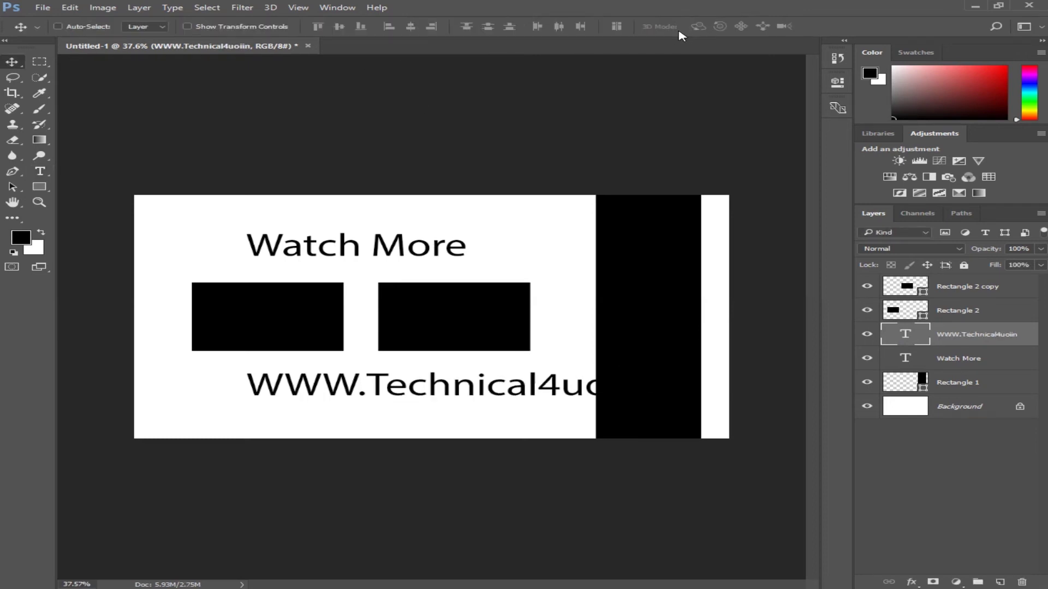
- Shrink the website address text to about 38%
key(ctrl+t)
drag(653, 368, 528, 379)
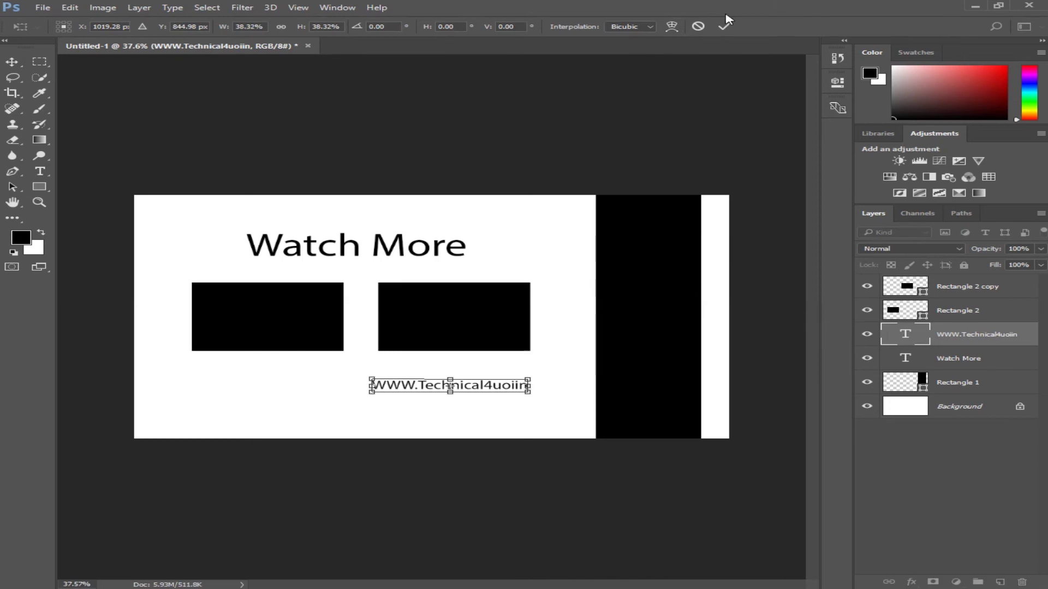
click(724, 26)
- Insert a 'y' into the address, then move it left under the boxes
double_click(905, 334)
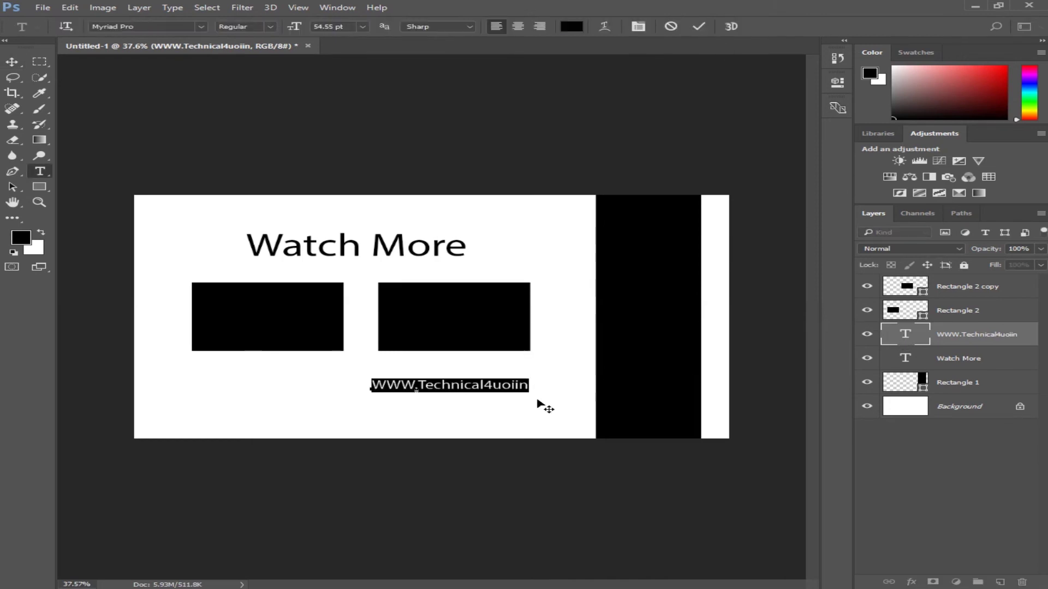
click(526, 384)
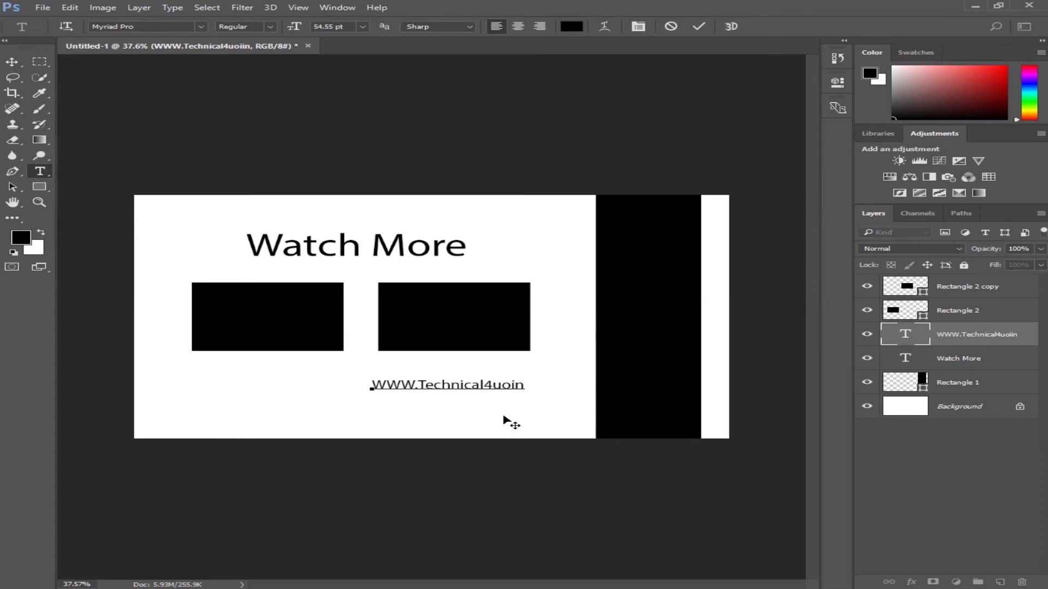
text(y)
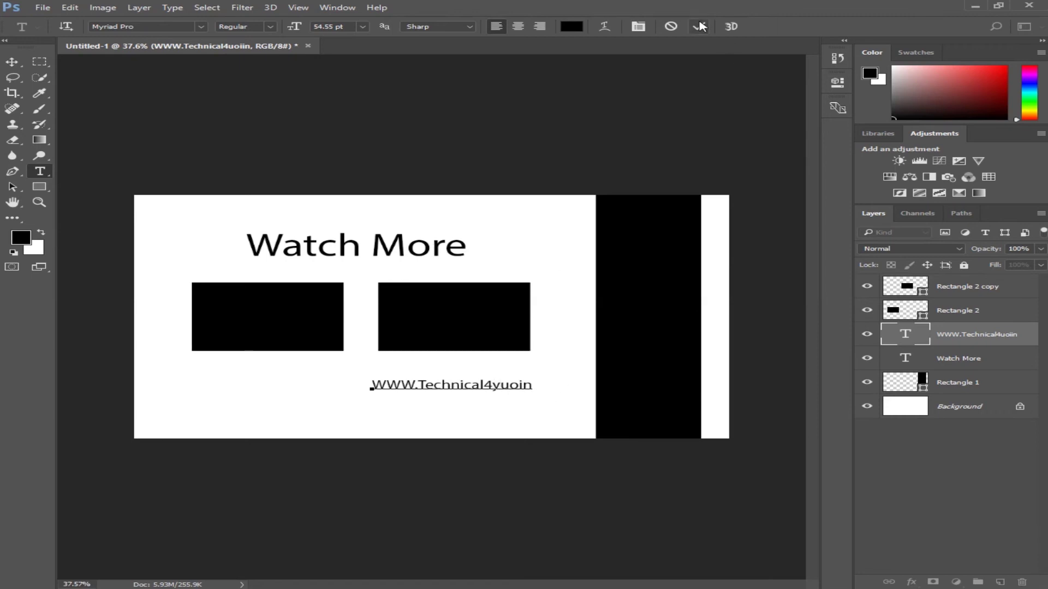
click(698, 26)
key(v)
drag(448, 386, 362, 386)
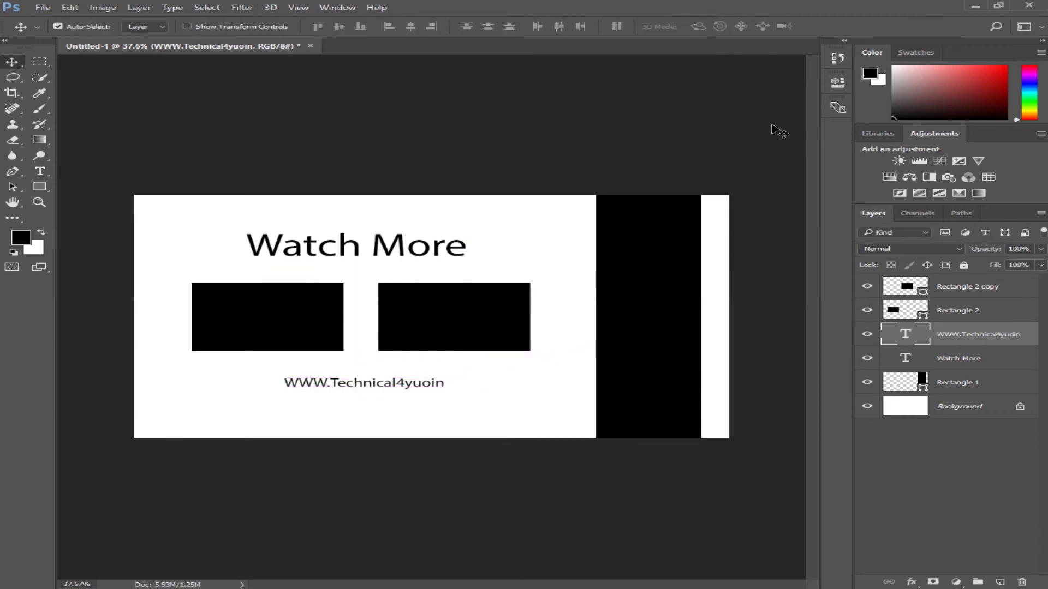
- Set the address tracking to 320 in the Character panel and recentre it under the boxes
click(838, 83)
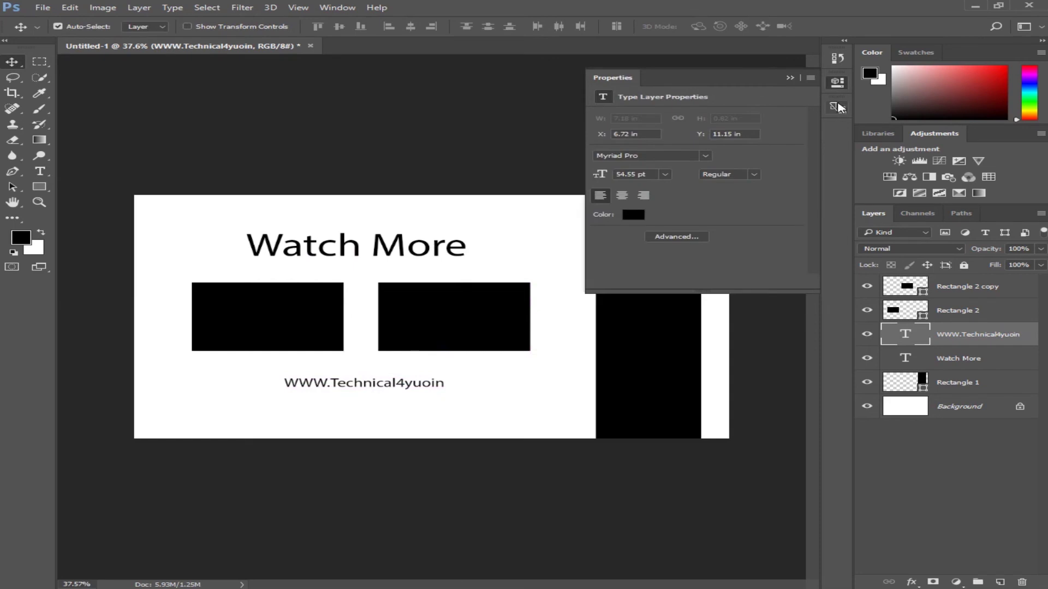
click(676, 236)
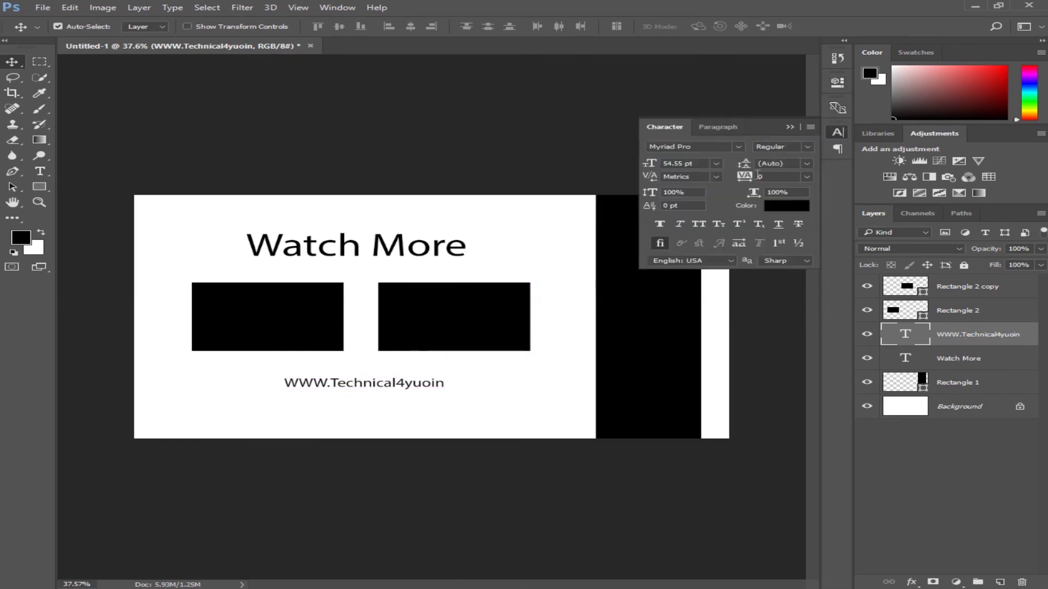
drag(744, 181, 762, 179)
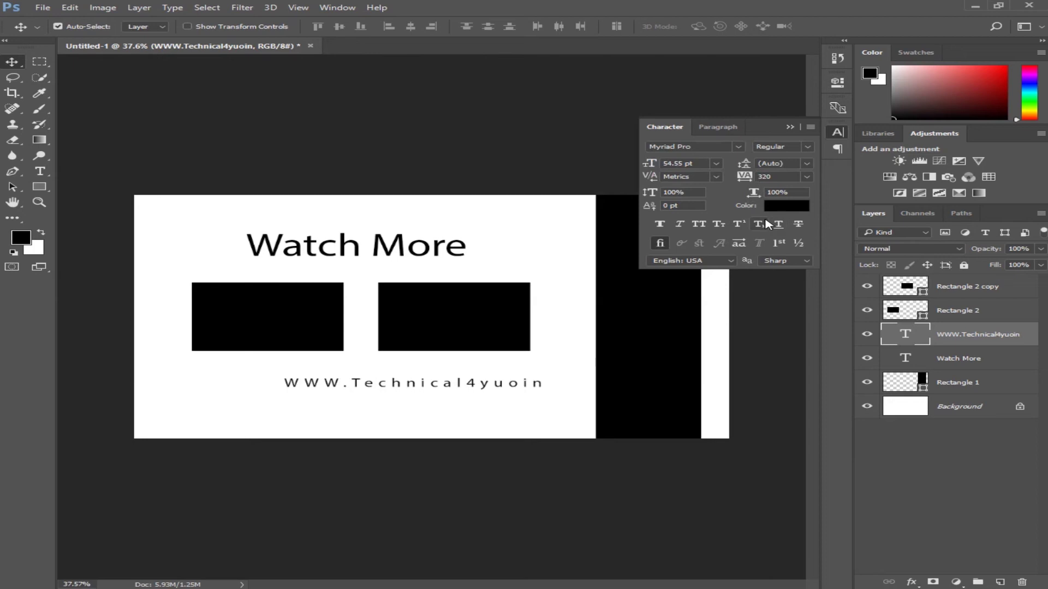
click(791, 127)
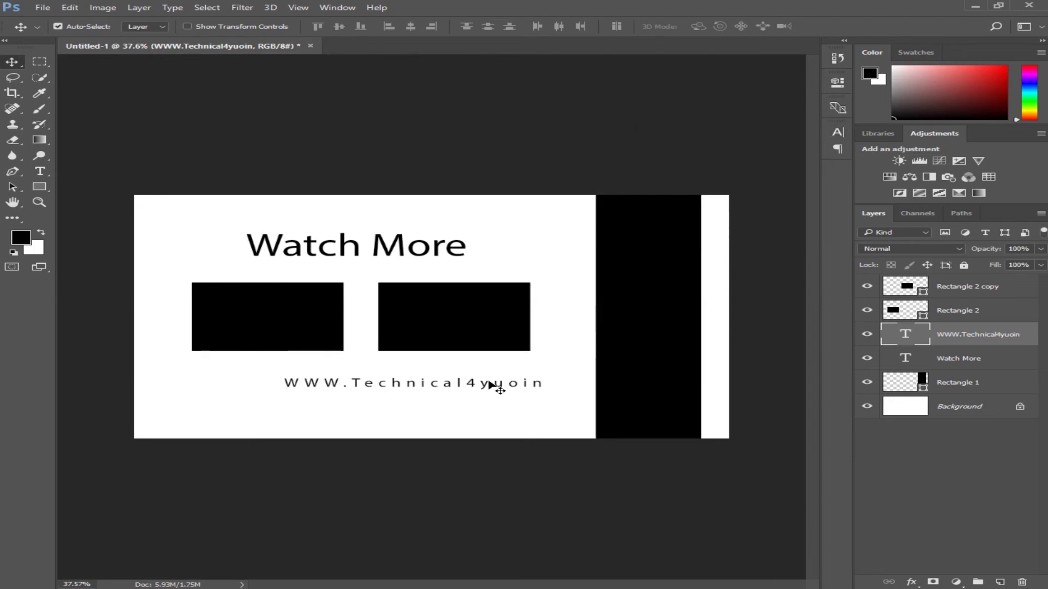
mouse_move(494, 386)
mouse_down()
mouse_move(438, 386)
mouse_move(424, 366)
mouse_up()
key(ctrl+minus)
key(ctrl+minus)
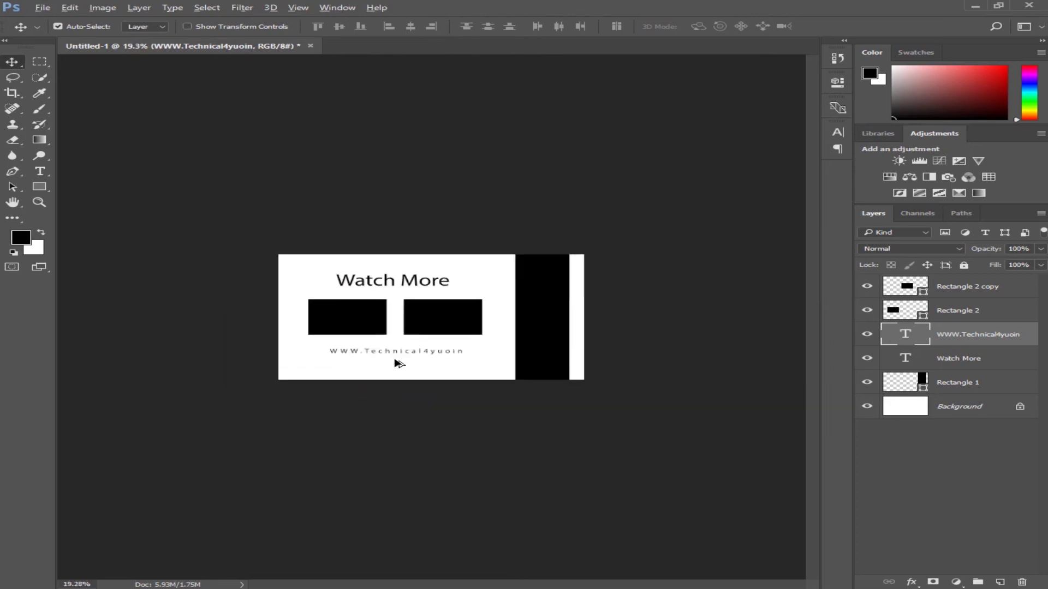
- Try aligning both text layers to the background, undoing the vertical and horizontal alignments
key(ctrl+plus)
drag(247, 232, 521, 390)
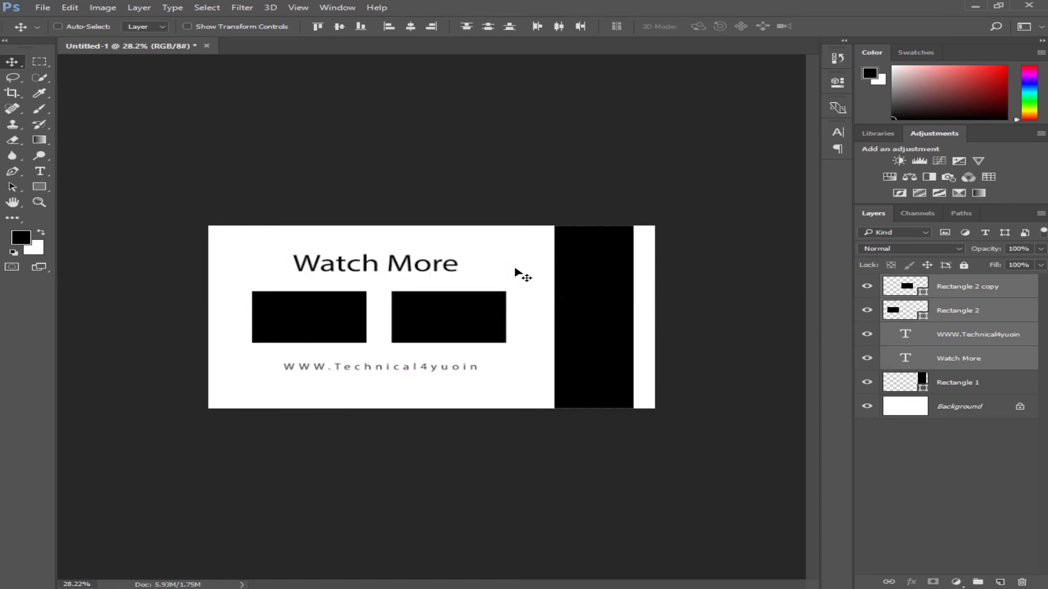
click(950, 407)
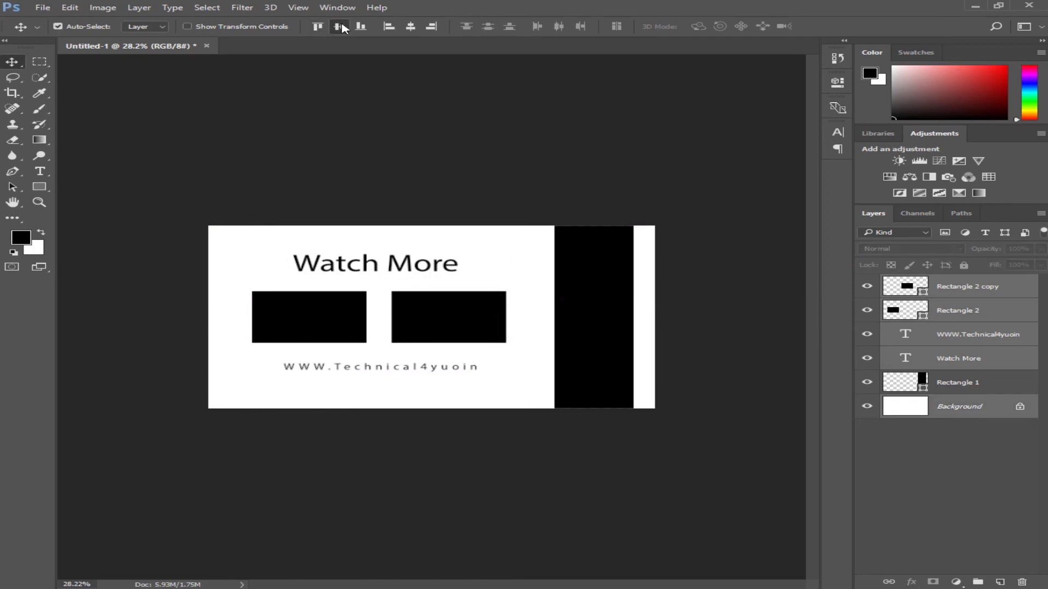
click(339, 26)
key(ctrl+z)
click(411, 26)
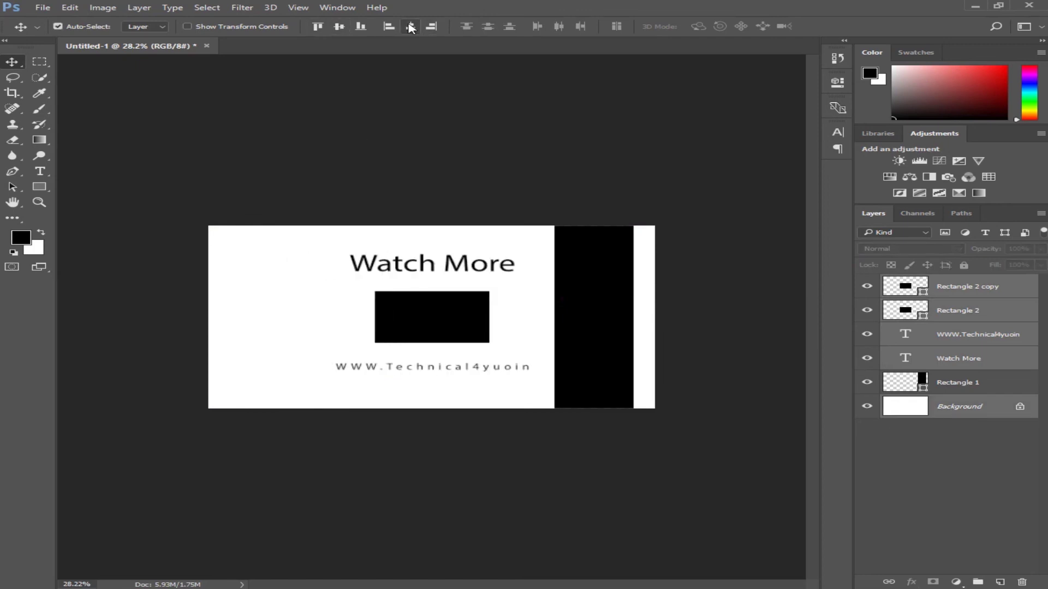
key(ctrl+z)
- Convert Rectangle 2 and Rectangle 2 copy into a single smart object
click(460, 298)
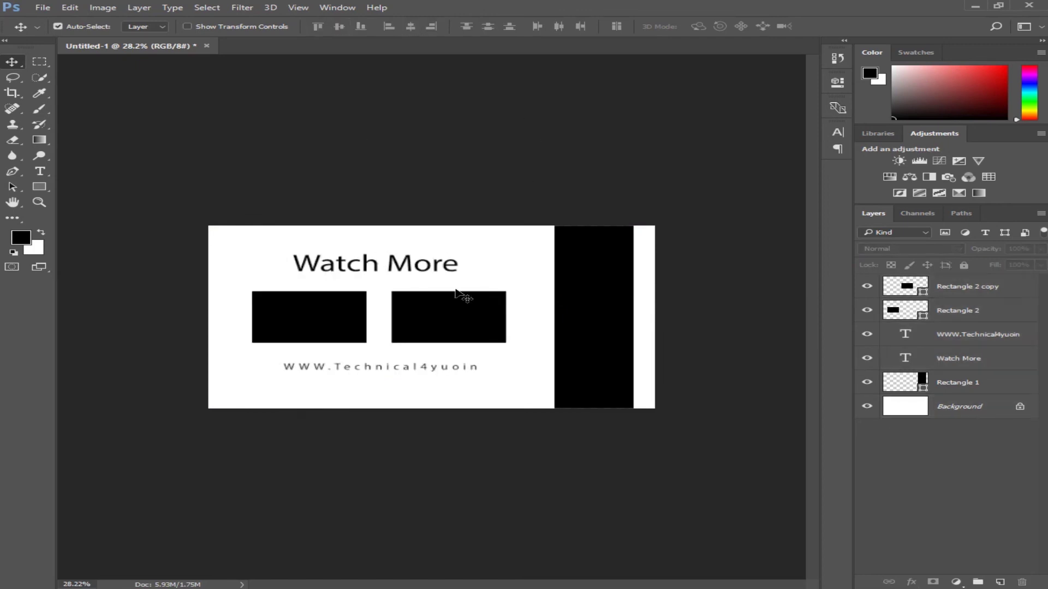
shift+click(989, 318)
right_click(990, 316)
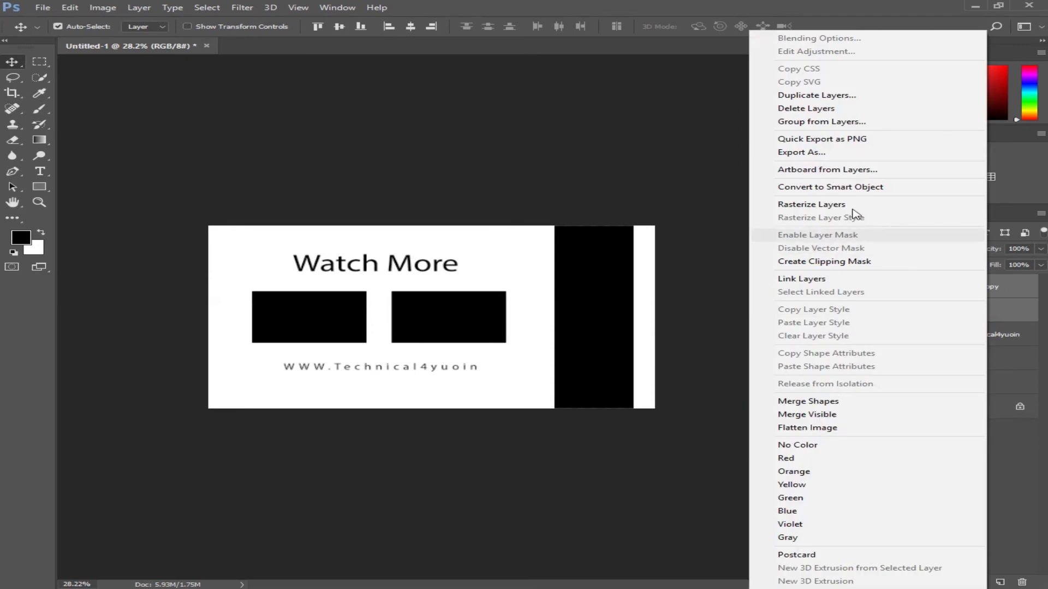
click(786, 186)
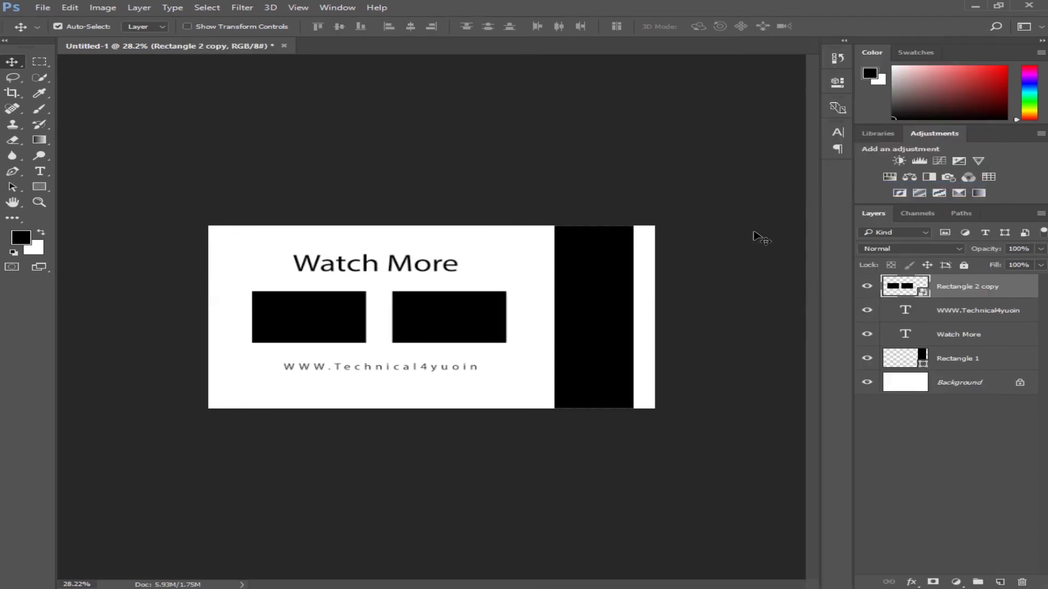
click(407, 267)
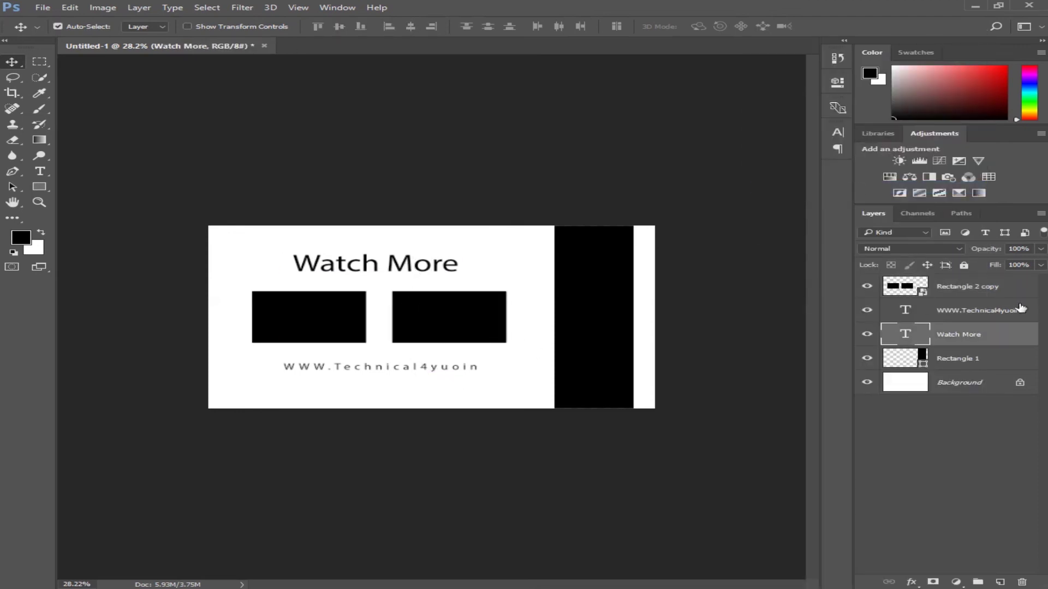
ctrl+click(988, 312)
- Group the 'Watch More' and URL text layers into Group 1
right_click(985, 313)
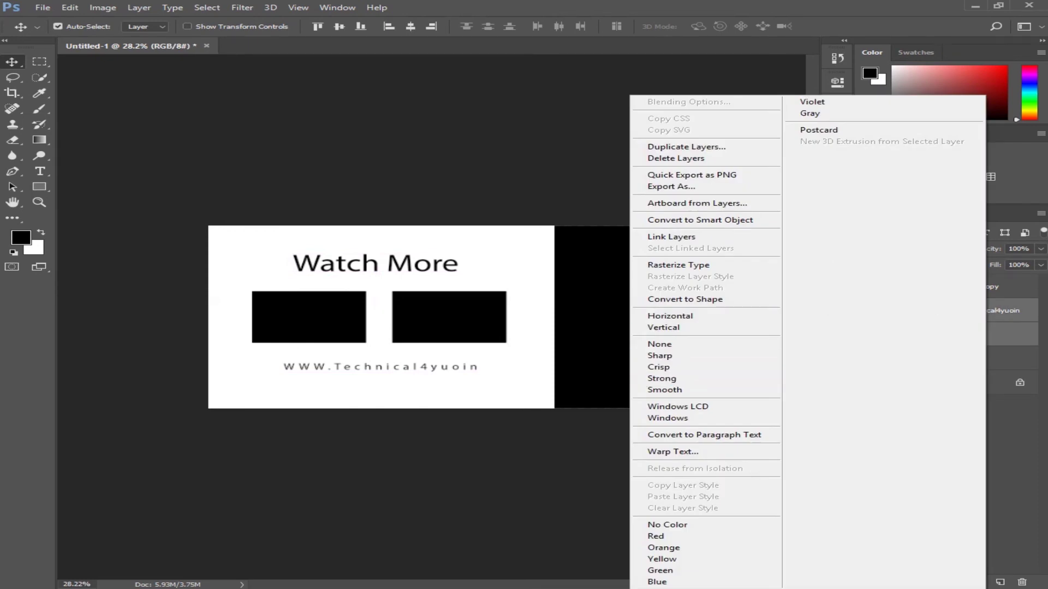
click(994, 318)
key(ctrl+g)
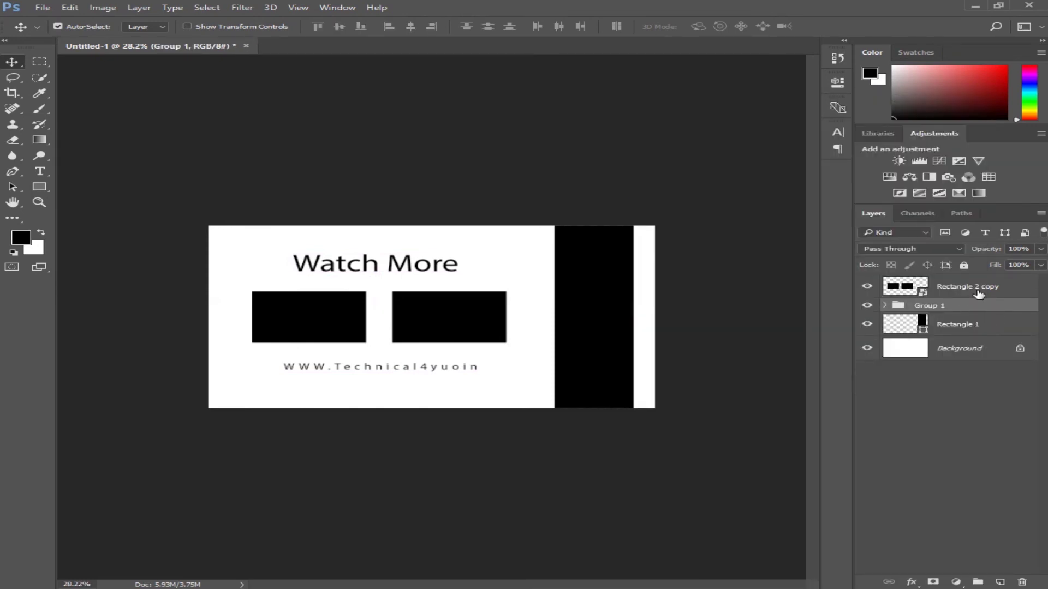
- Align the boxes layer, Group 1 and Background by vertical centres, undoing horizontal centring
click(977, 288)
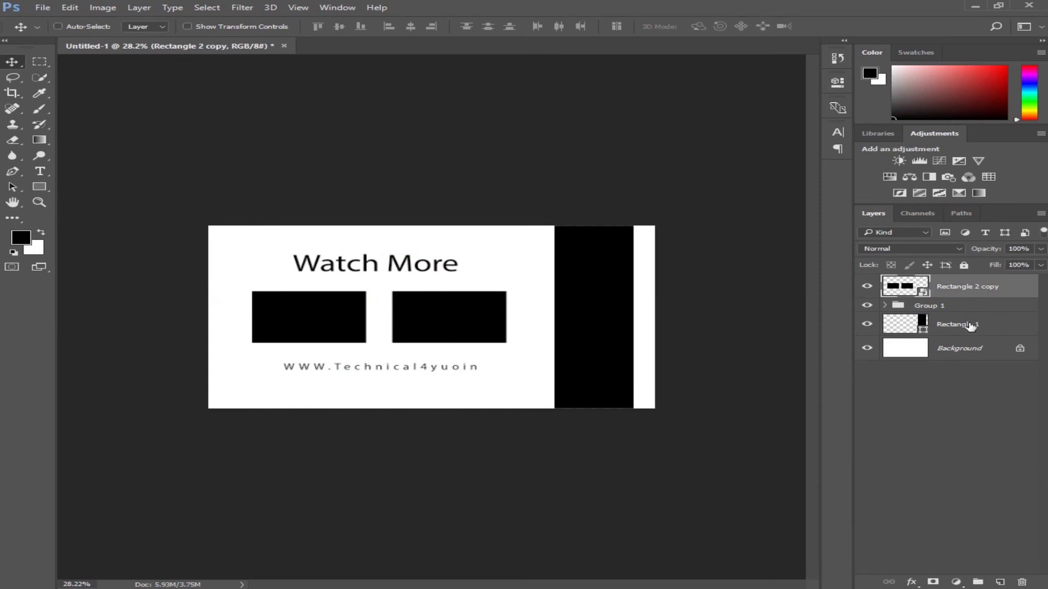
ctrl+click(964, 304)
ctrl+click(970, 358)
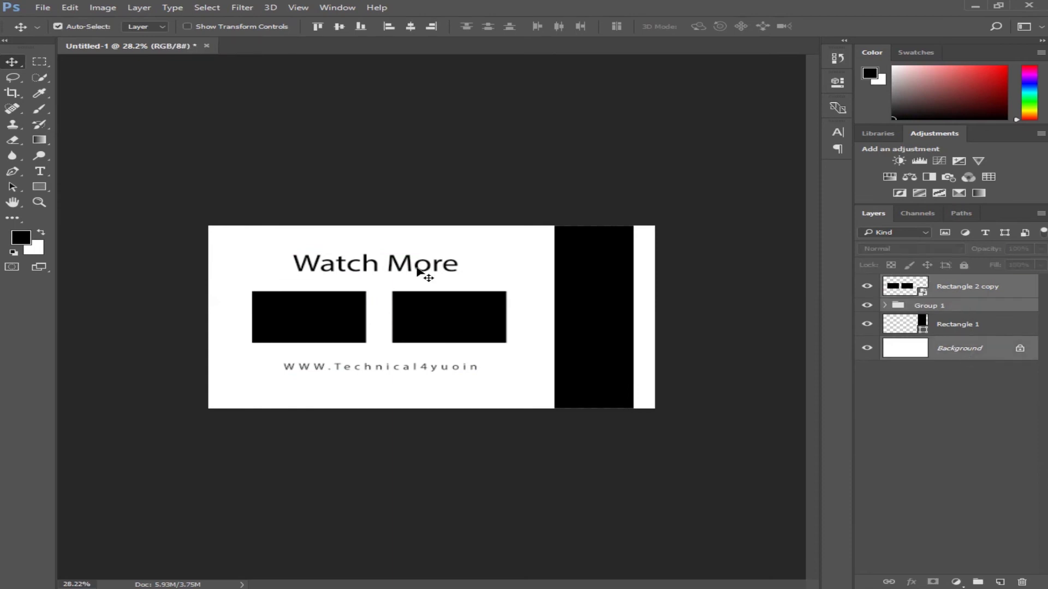
click(339, 26)
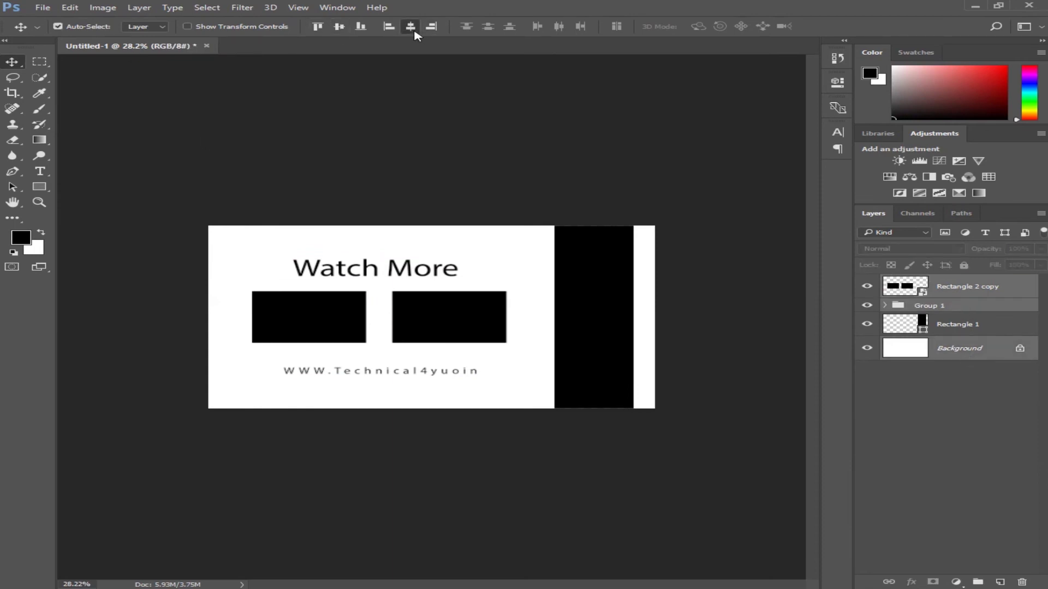
click(411, 28)
key(ctrl+z)
- Nudge the URL text slightly upward
scroll(410, 375, up, 1)
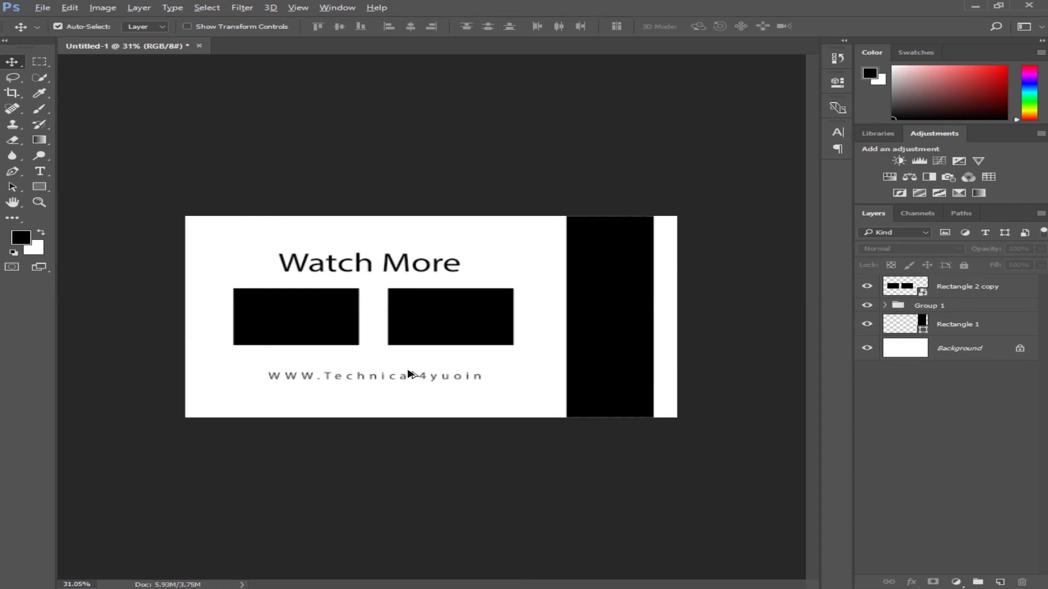
scroll(410, 374, down, 1)
scroll(409, 372, up, 1)
scroll(409, 372, up, 1)
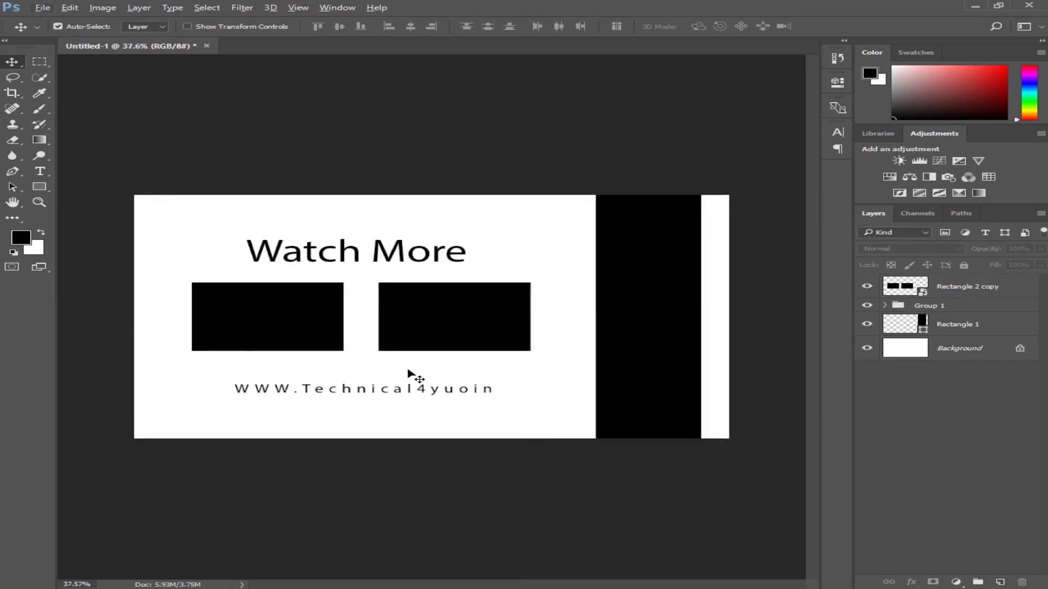
scroll(462, 356, down, 2)
scroll(430, 359, up, 1)
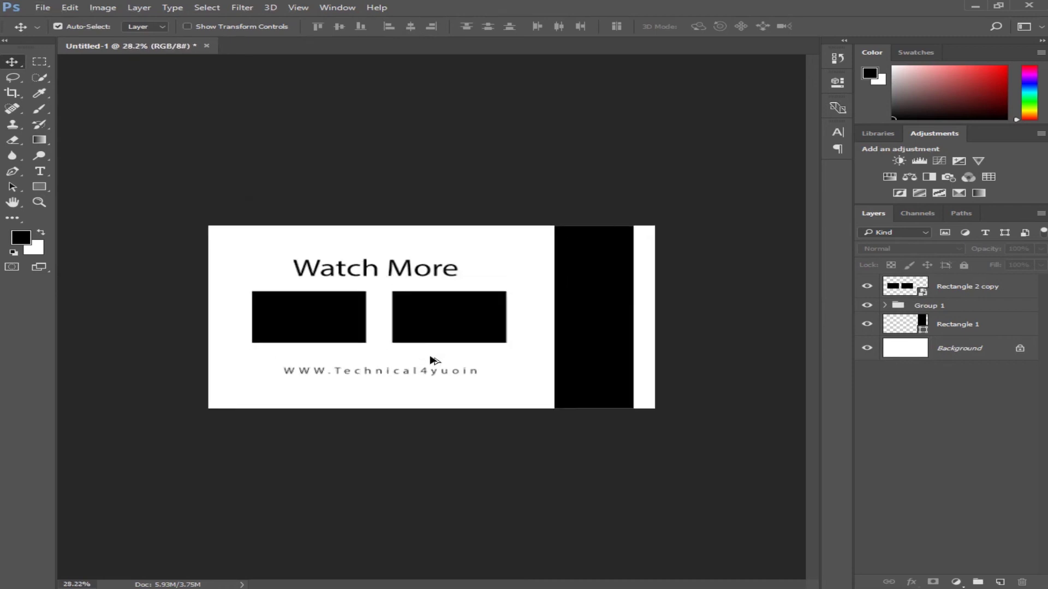
click(408, 374)
drag(405, 374, 405, 368)
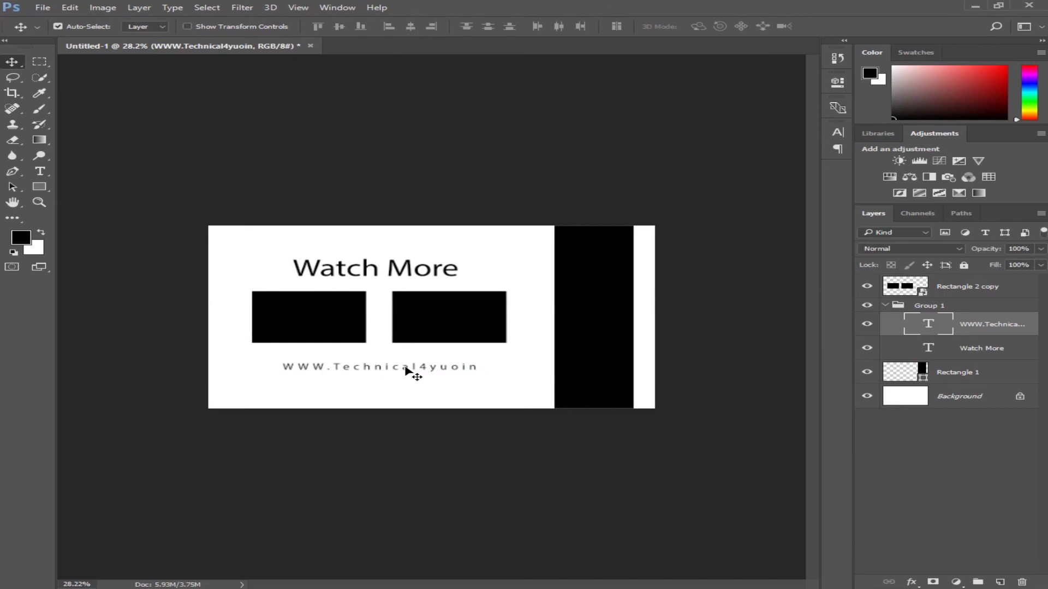
- Try aligning the text group and Background to the canvas top, then undo it
click(970, 308)
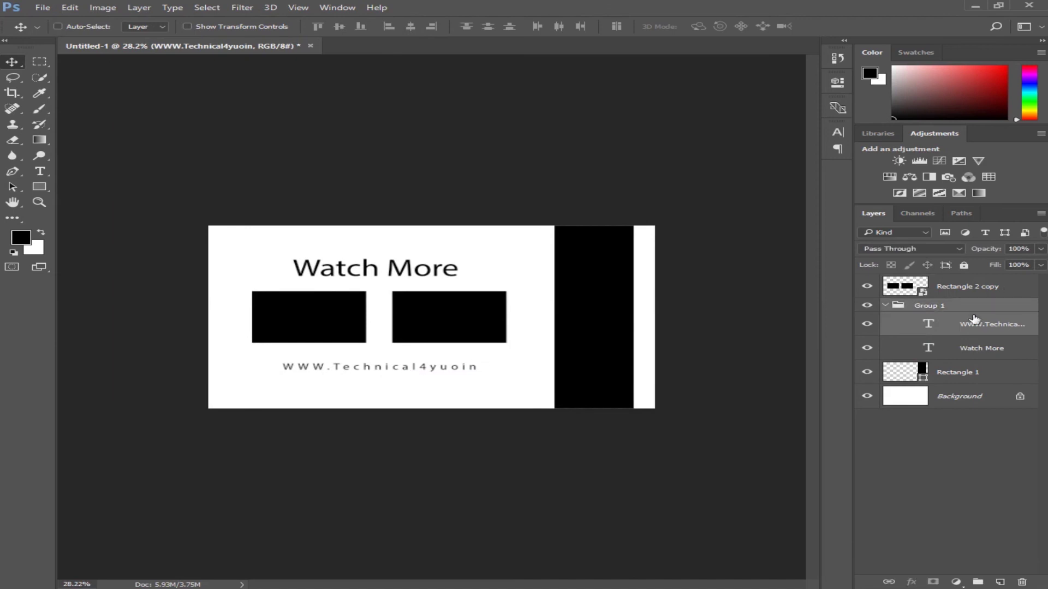
ctrl+click(908, 398)
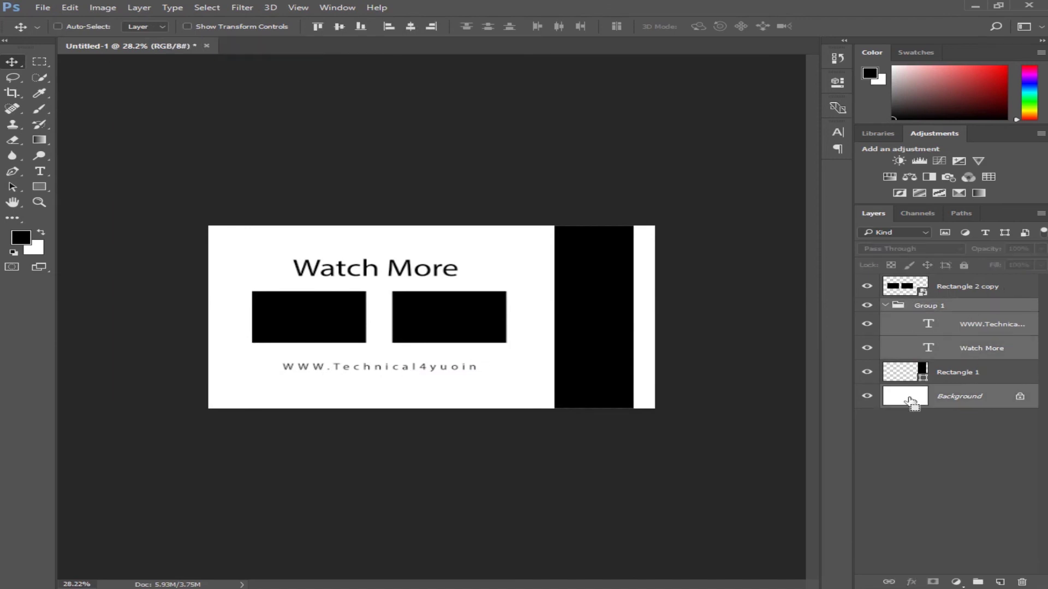
click(318, 27)
key(ctrl+z)
- Centre the merged video boxes, text group and Background vertically on the canvas
click(977, 374)
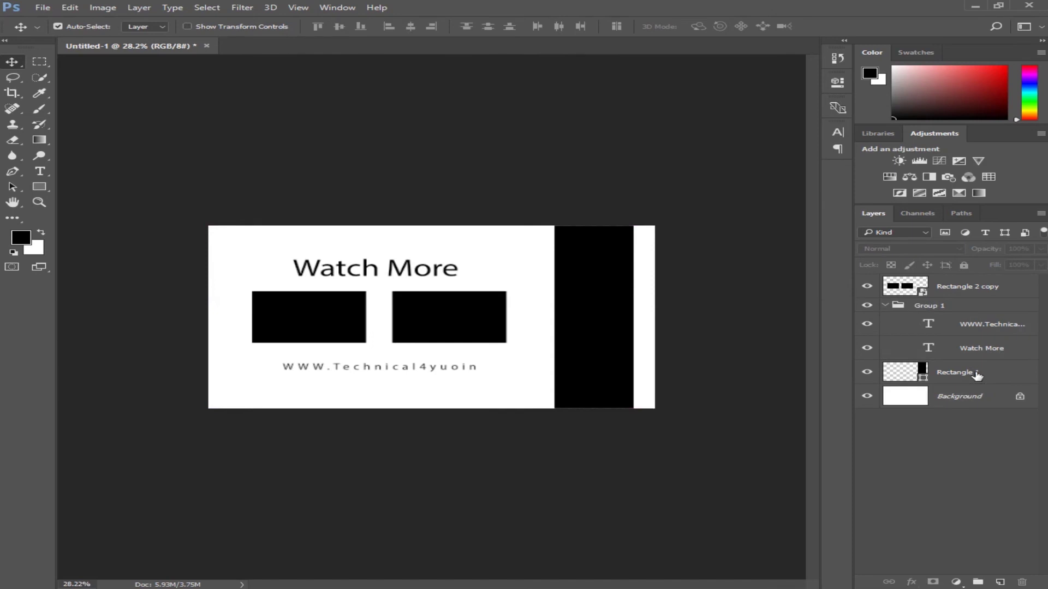
click(885, 306)
click(961, 306)
click(1001, 289)
ctrl+click(974, 350)
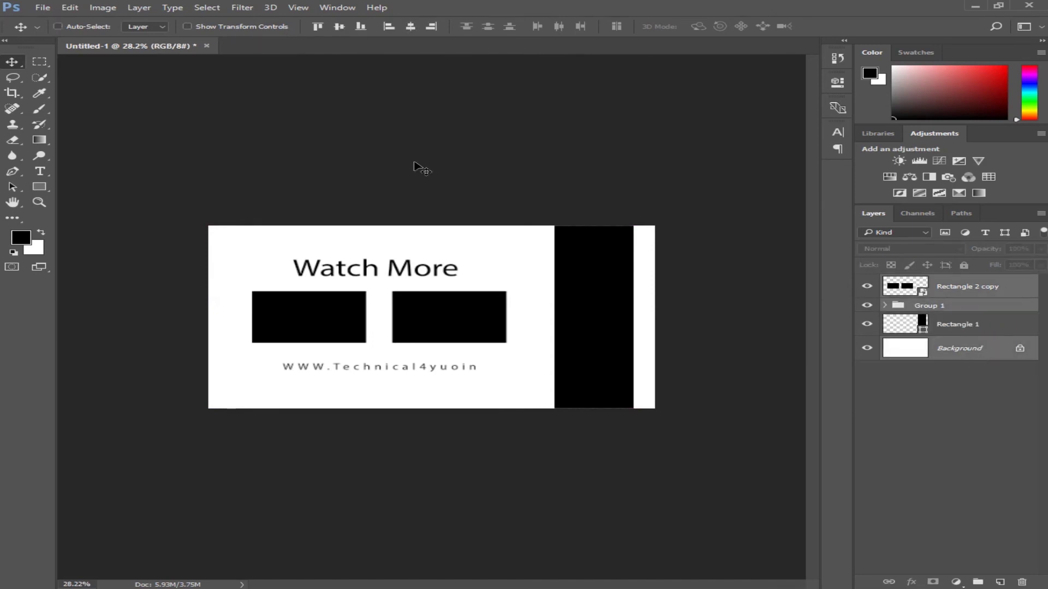
click(338, 25)
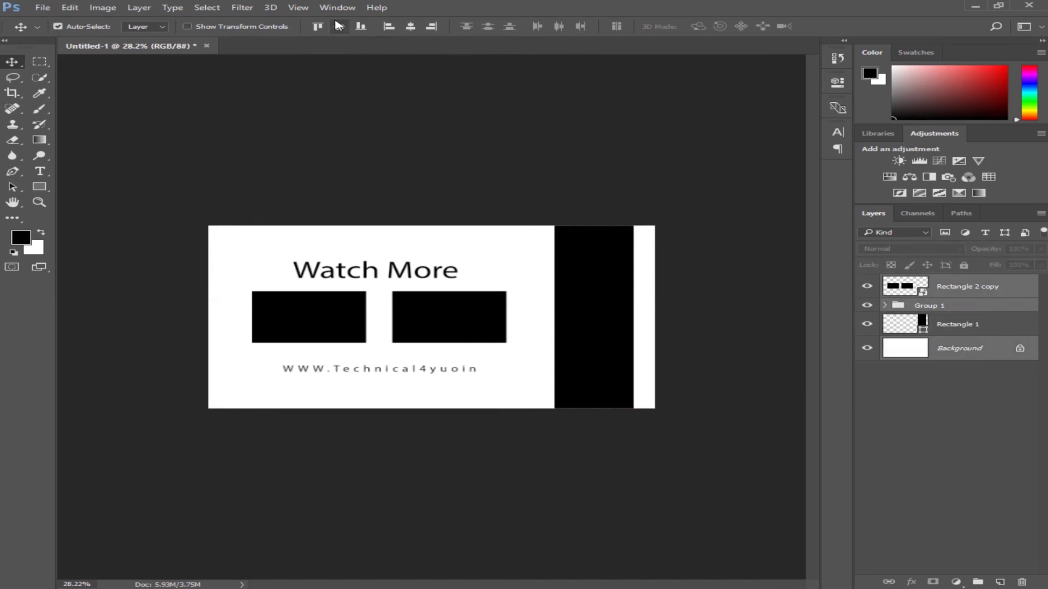
click(456, 159)
- Move both video boxes slightly down and open the tall column's layer style settings
drag(427, 332, 418, 339)
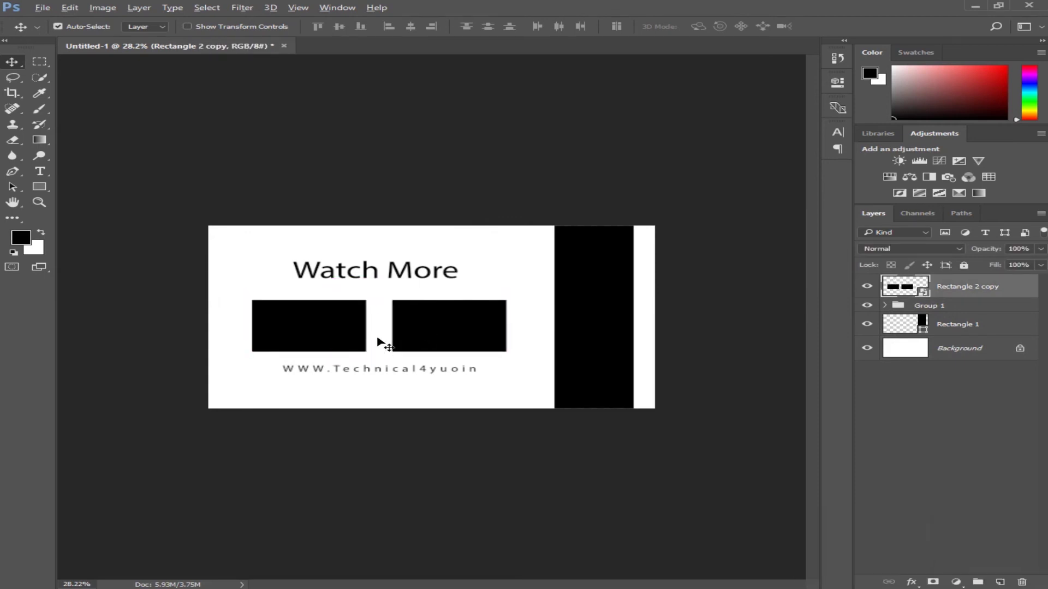
scroll(380, 344, up, 2)
scroll(380, 344, down, 2)
scroll(580, 311, up, 1)
click(600, 312)
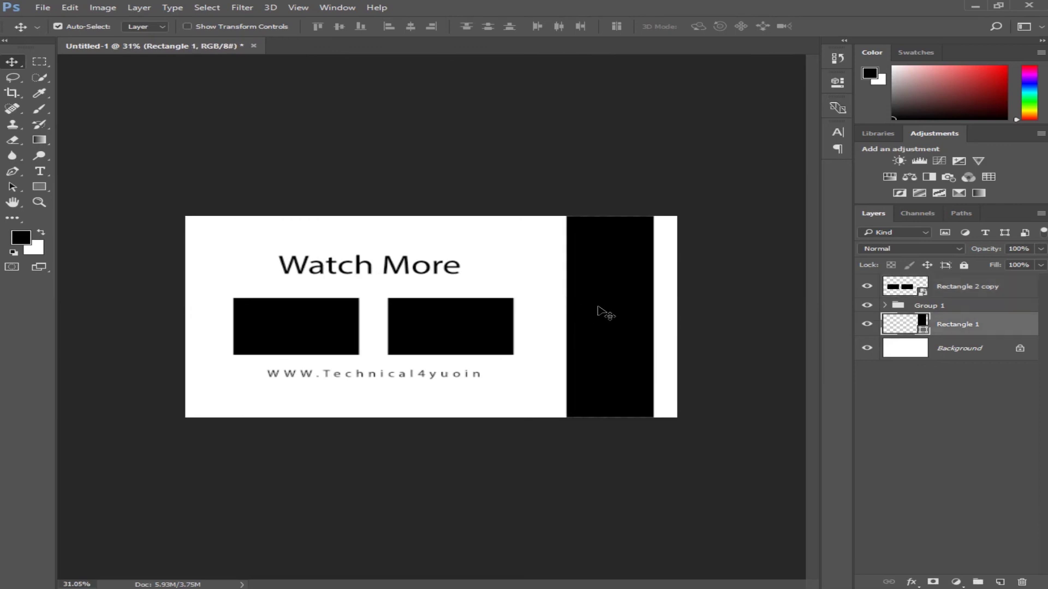
double_click(884, 326)
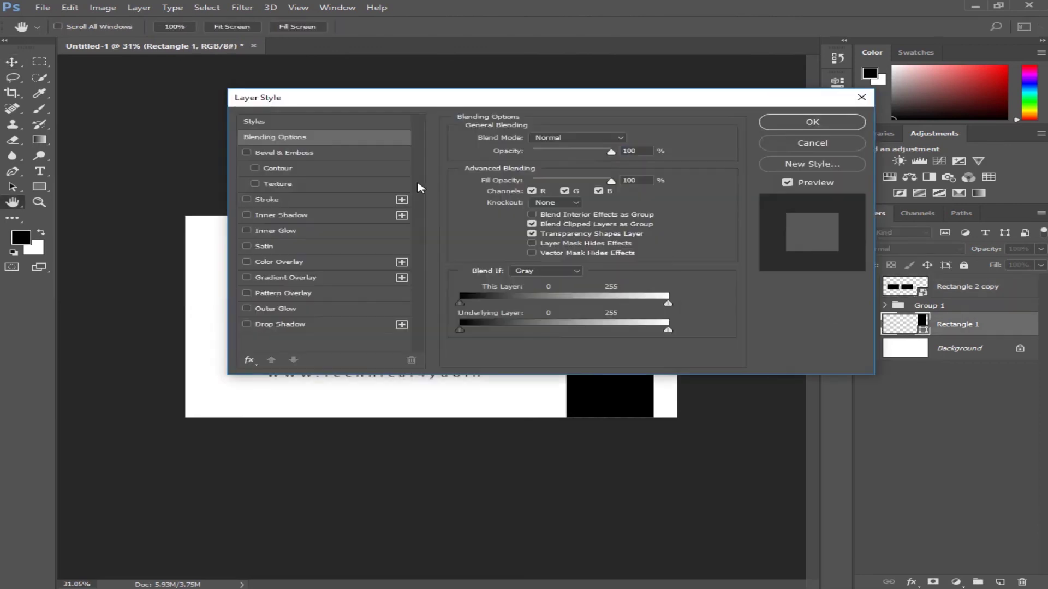
- Fill the Rectangle 1 column with sampled grey #7e7e7e, then view the canvas at 50%
click(802, 145)
double_click(909, 326)
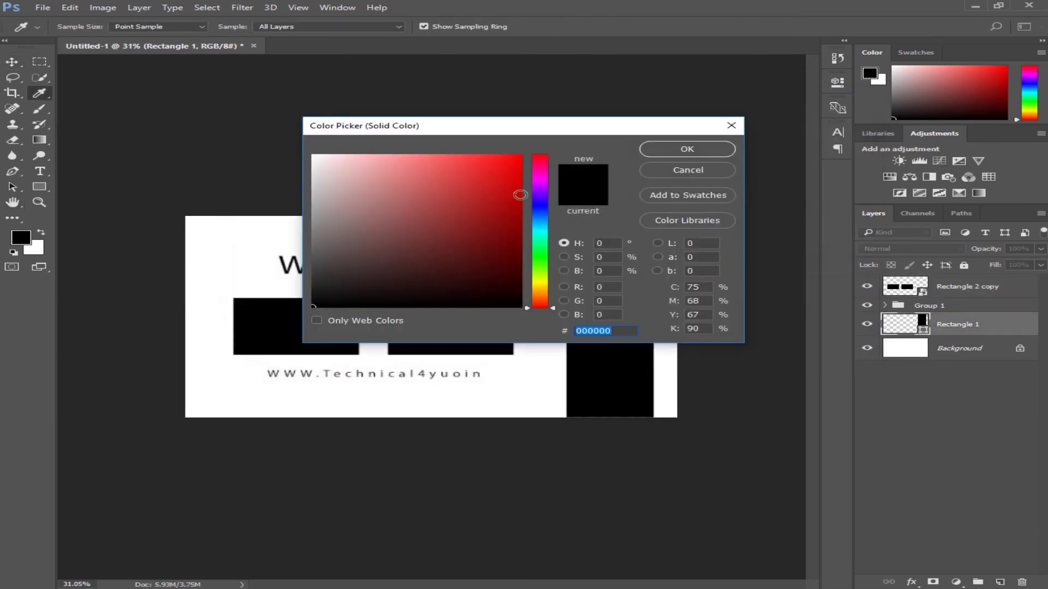
drag(269, 238, 264, 232)
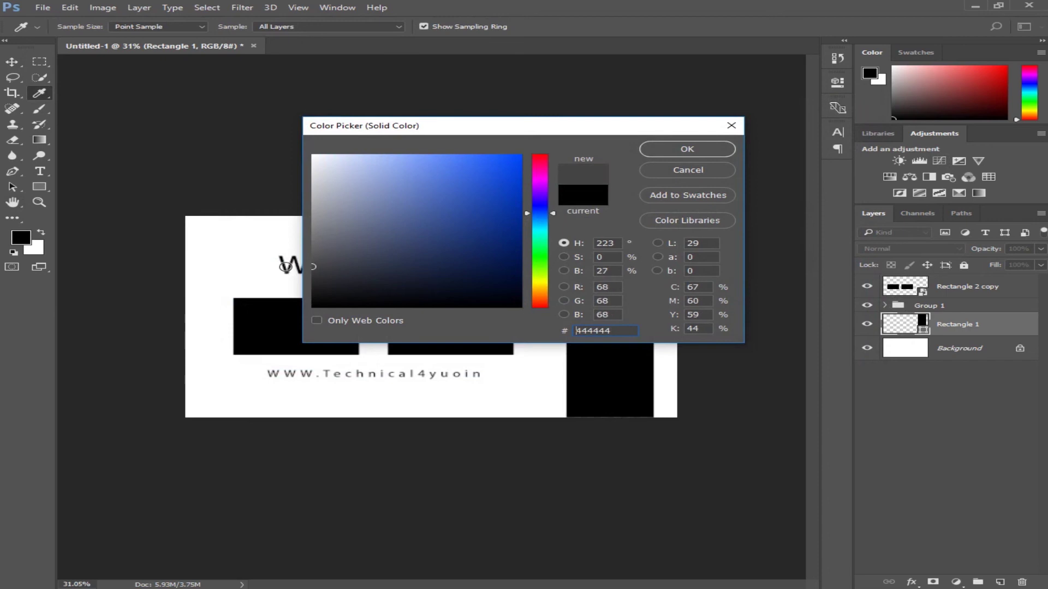
click(695, 150)
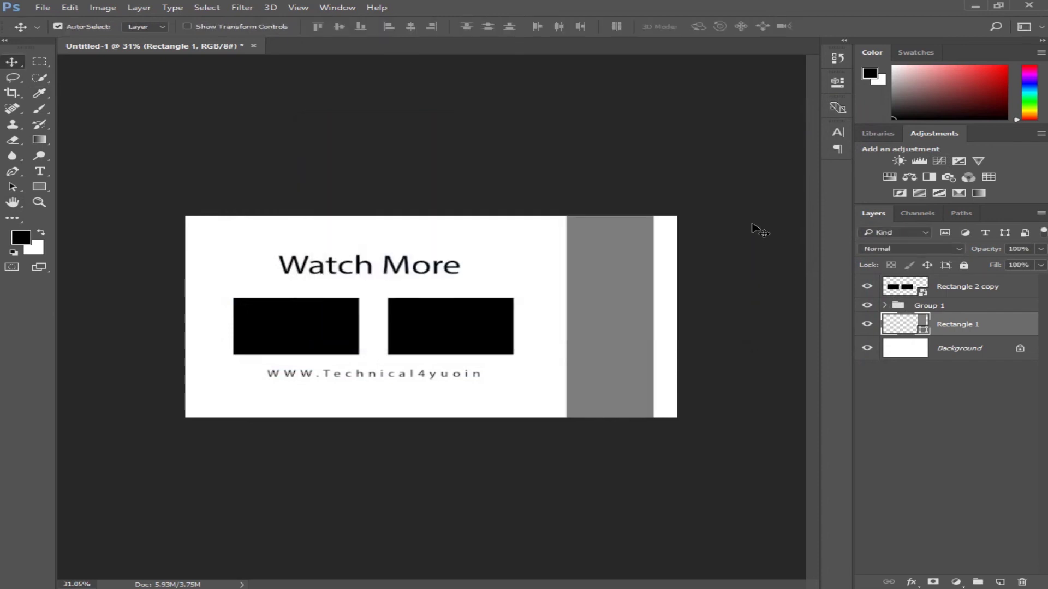
click(761, 234)
key(ctrl+0)
key(ctrl+plus)
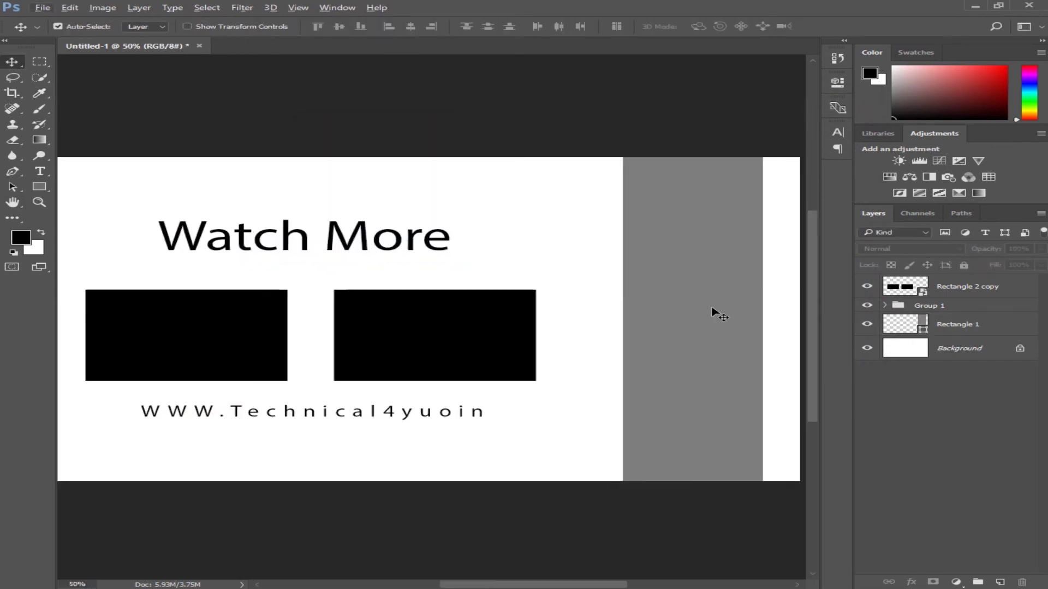
scroll(607, 296, right, 3)
click(41, 8)
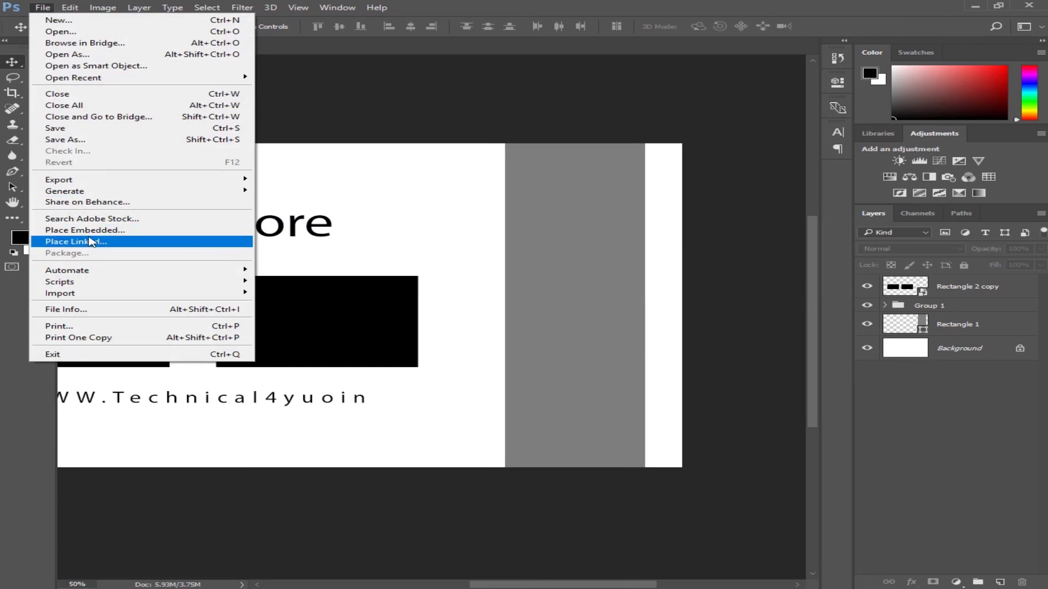
- Place the youtube icon from the picedit folder and move it onto the grey column
click(90, 230)
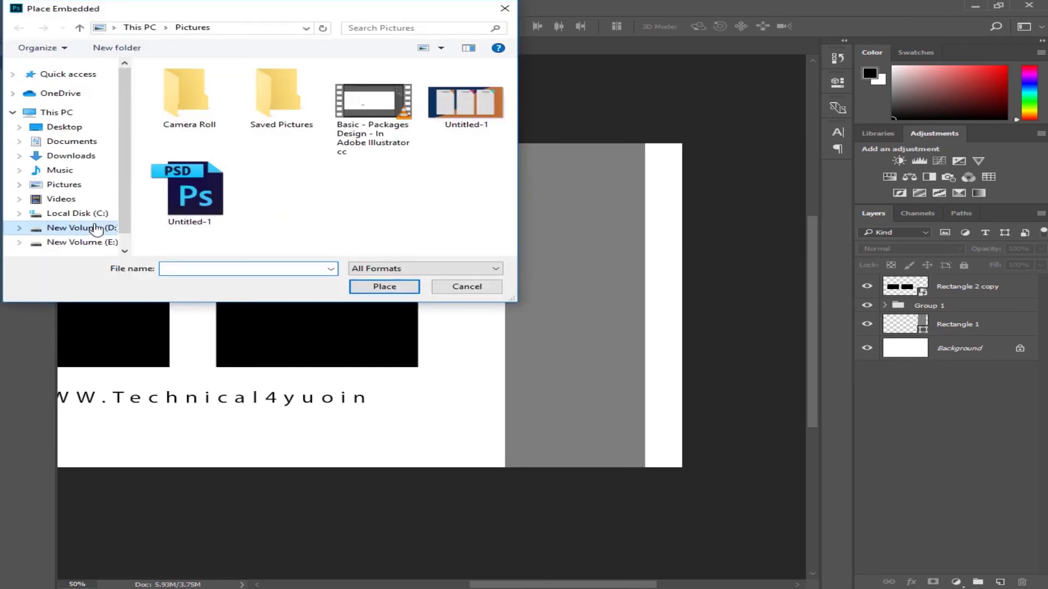
click(96, 230)
double_click(187, 136)
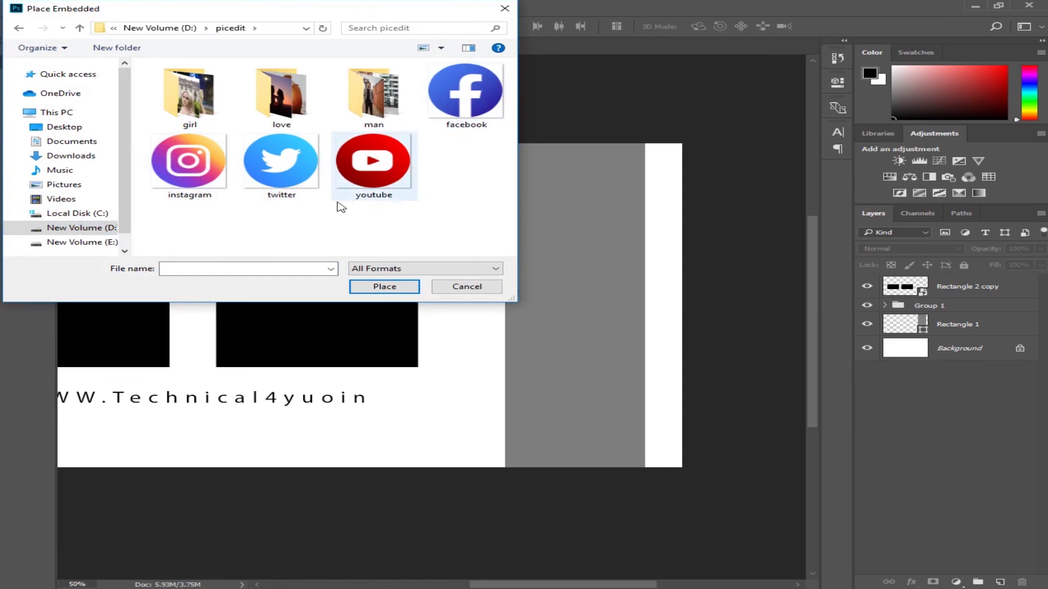
click(189, 145)
click(276, 163)
click(373, 164)
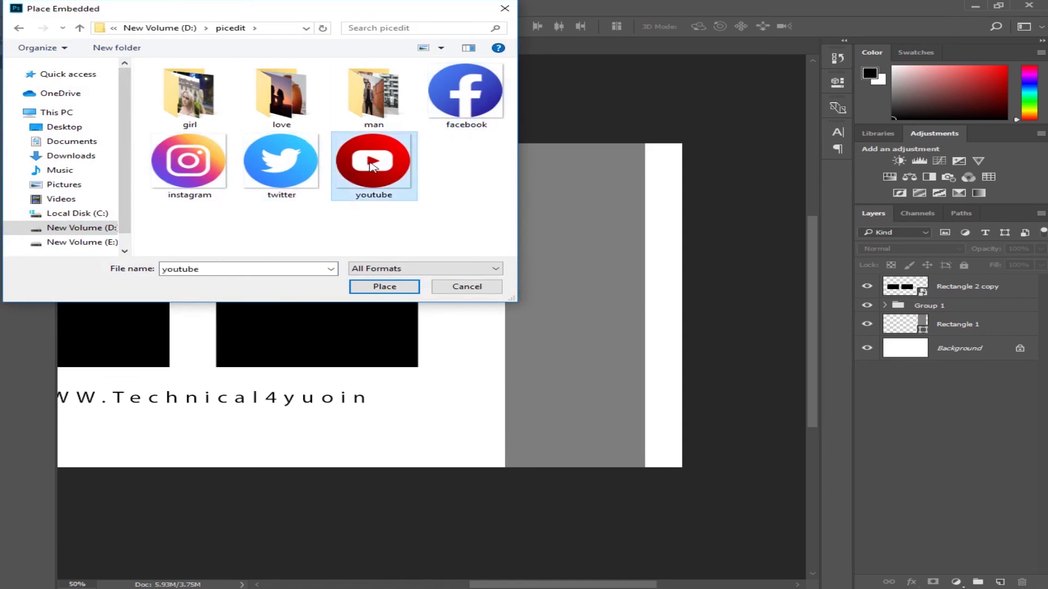
double_click(377, 175)
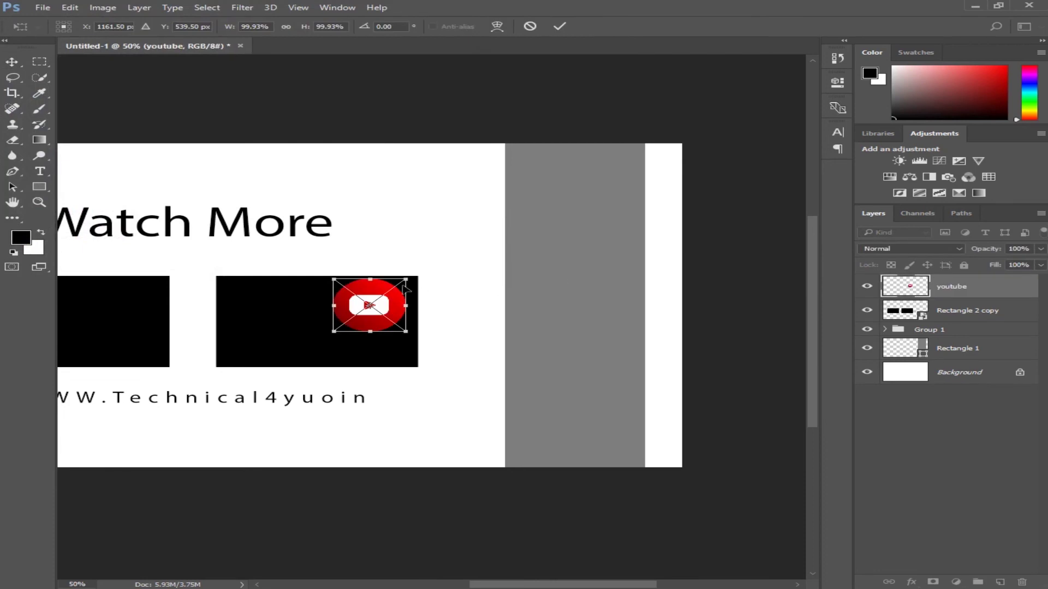
drag(405, 288, 592, 288)
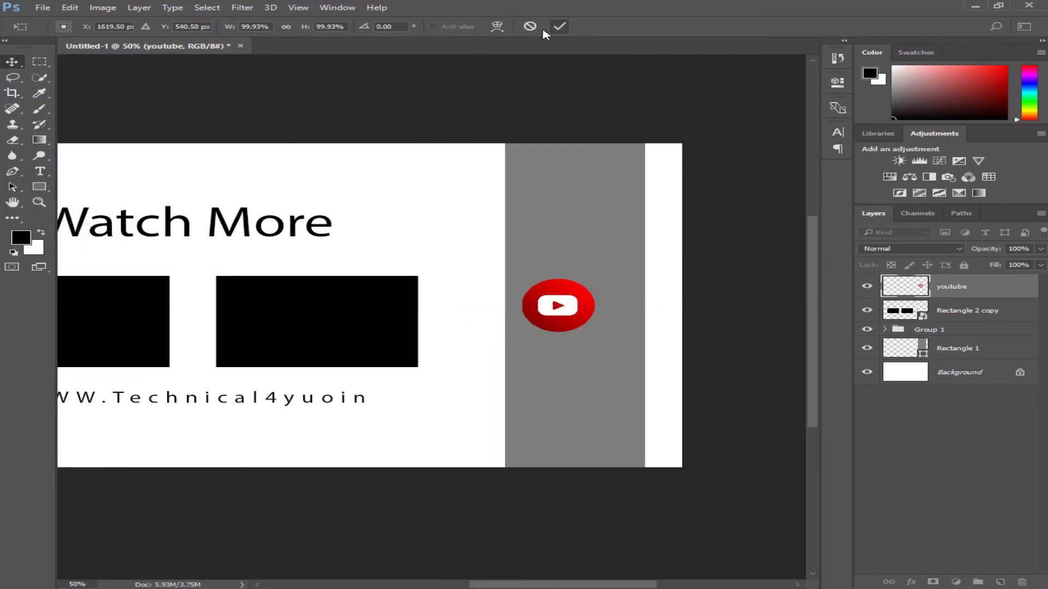
click(559, 26)
- Place the twitter and instagram icons as embedded images
click(42, 8)
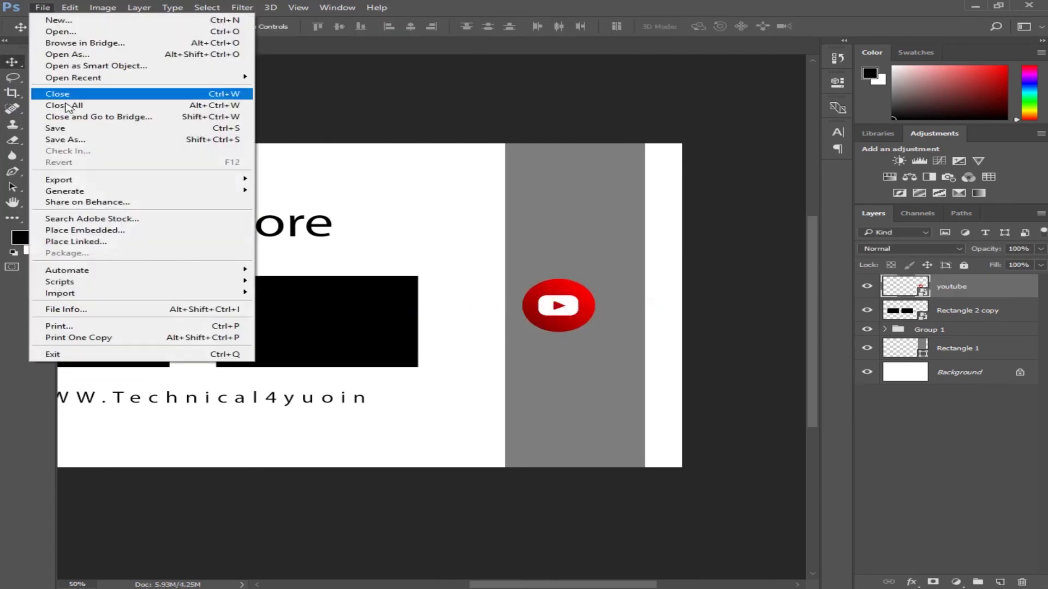
click(90, 229)
double_click(251, 191)
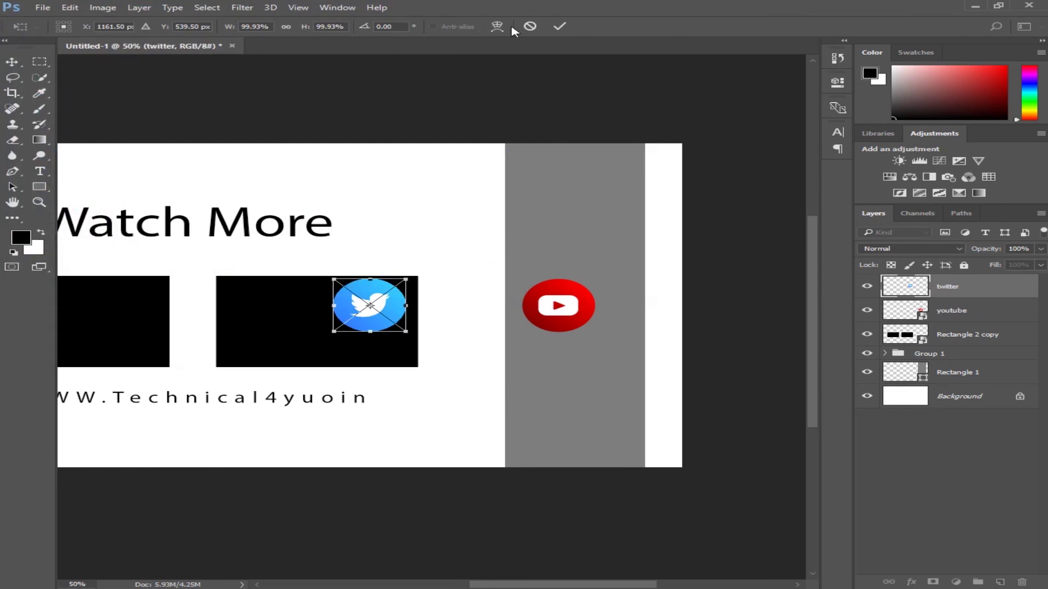
click(559, 27)
click(43, 8)
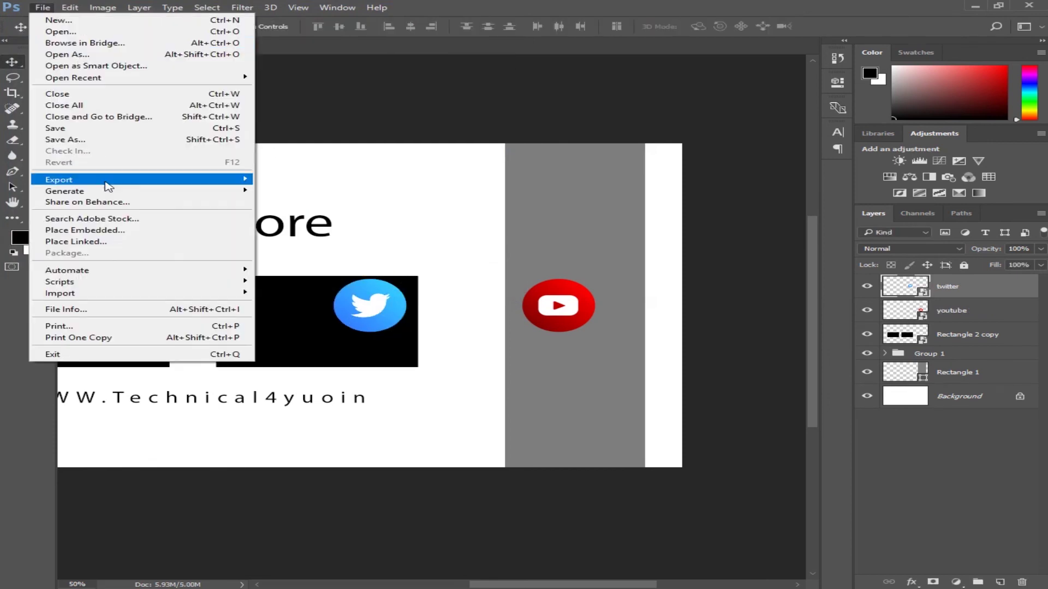
click(101, 230)
double_click(191, 163)
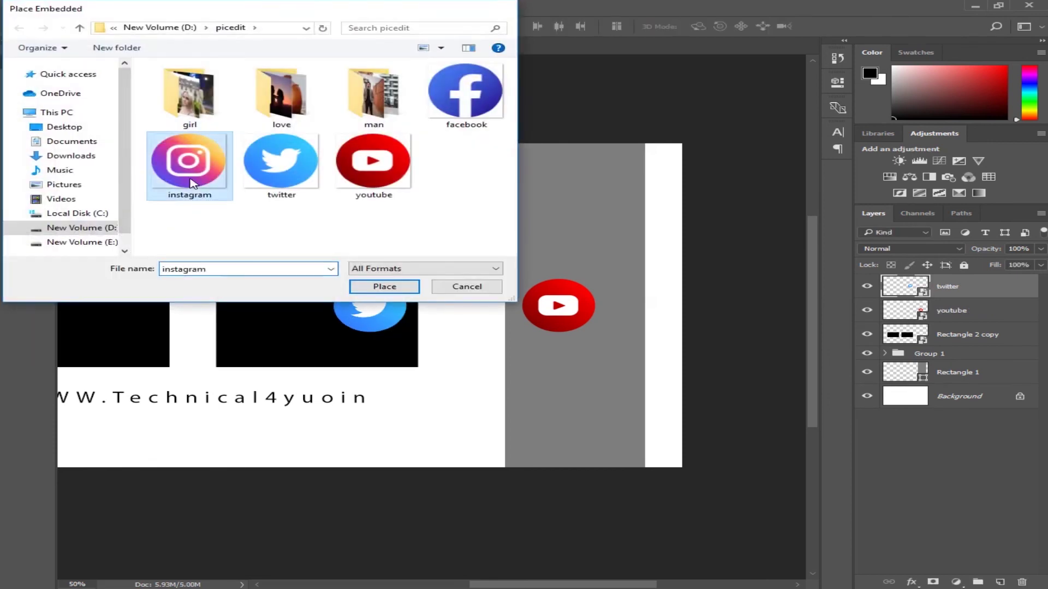
click(559, 27)
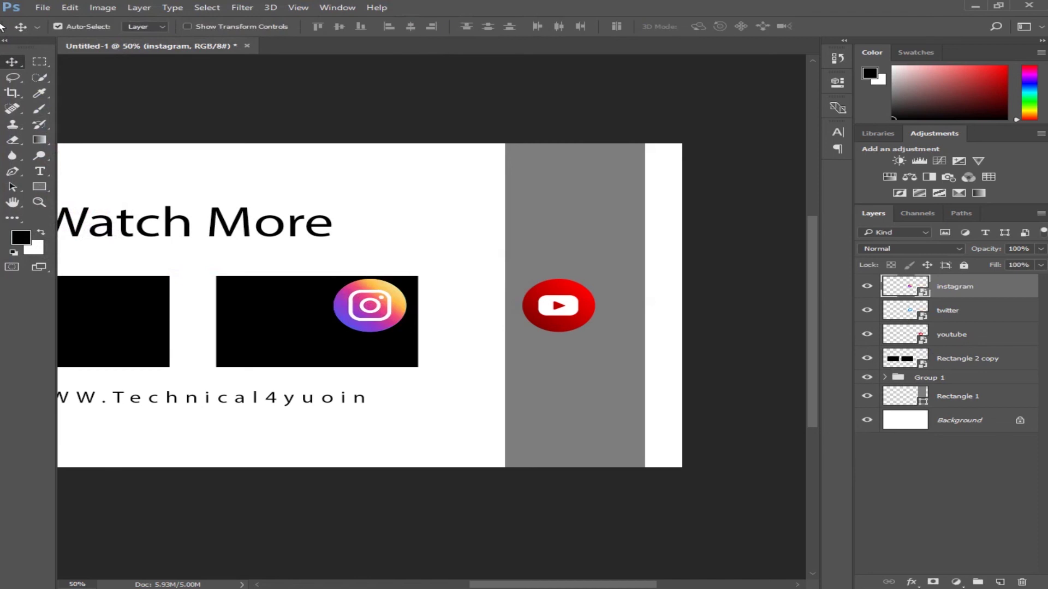
- Place the facebook icon and position it above YouTube on the grey column
click(43, 8)
click(95, 232)
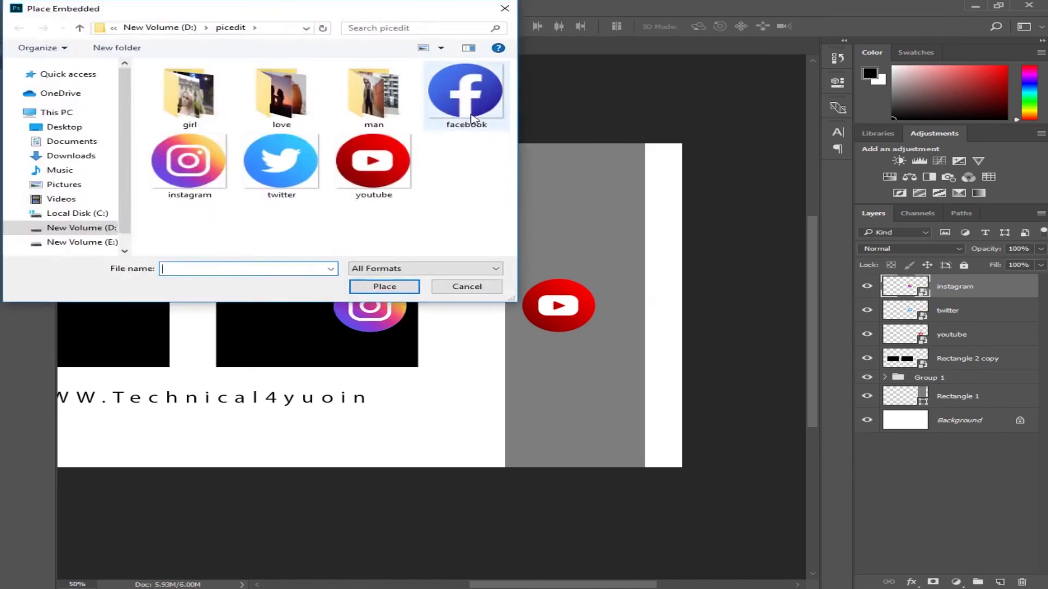
double_click(464, 98)
click(559, 26)
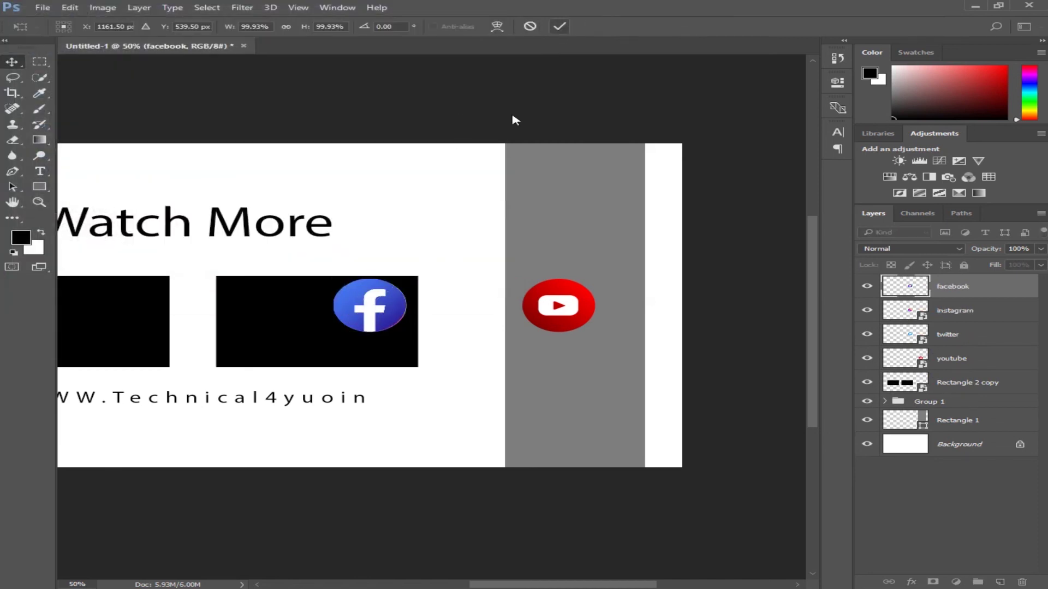
drag(376, 310, 490, 224)
mouse_move(544, 193)
mouse_down()
mouse_move(596, 192)
mouse_move(584, 196)
mouse_up()
- Move Instagram to the top and Twitter to the bottom of the grey column
key(ctrl+z)
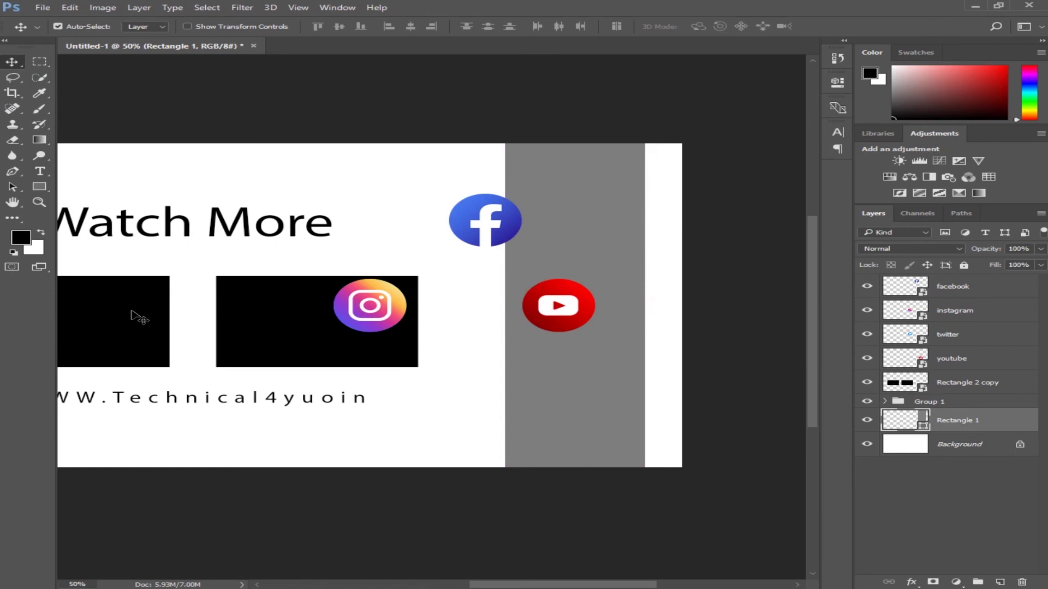
drag(392, 329, 629, 243)
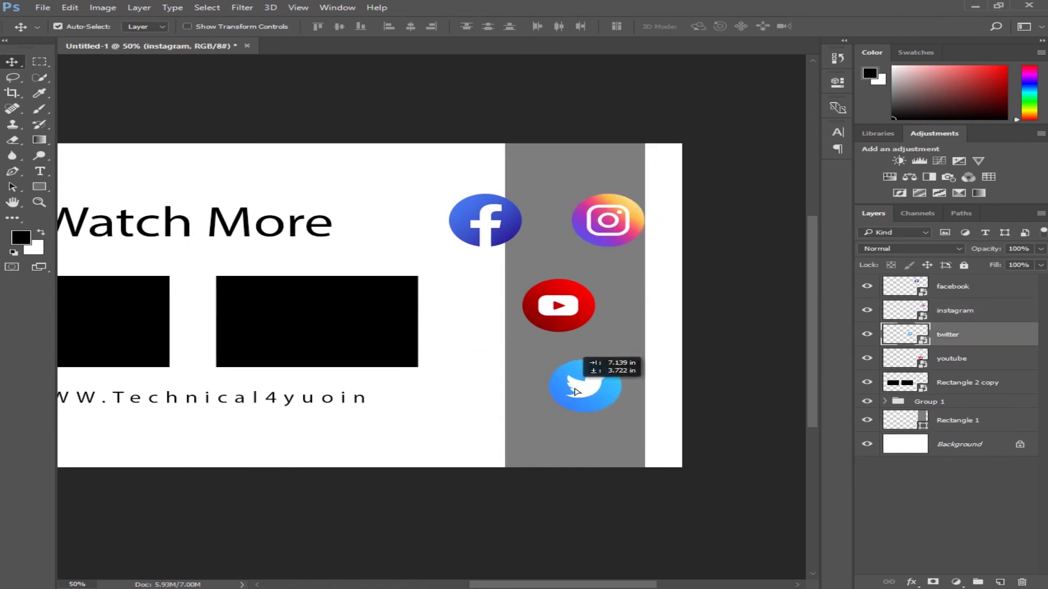
drag(353, 306, 573, 393)
- Scale all four icons to about 39% and move them lower on the column
click(491, 226)
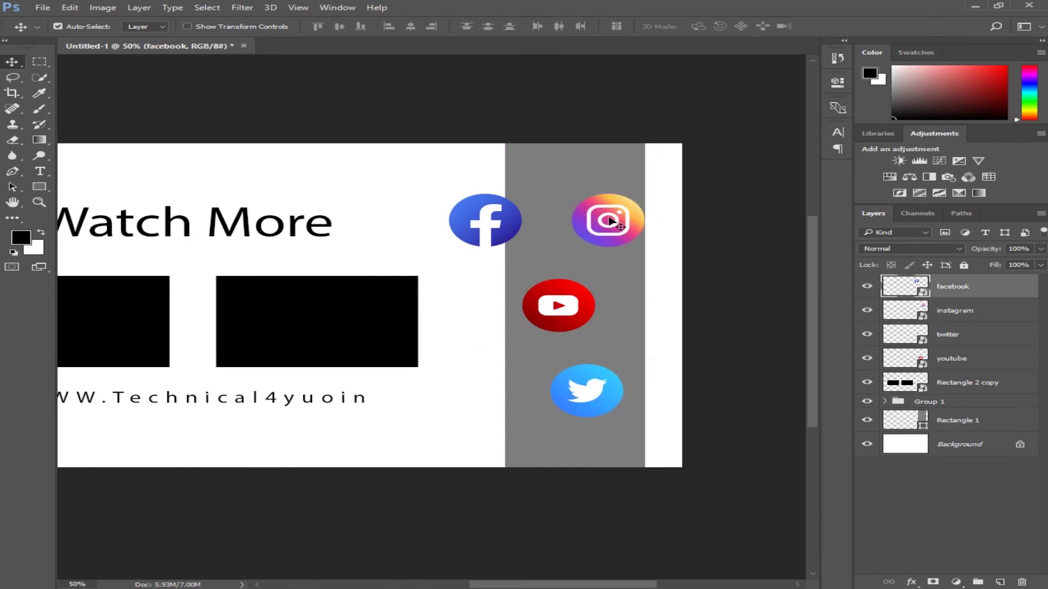
shift+click(627, 221)
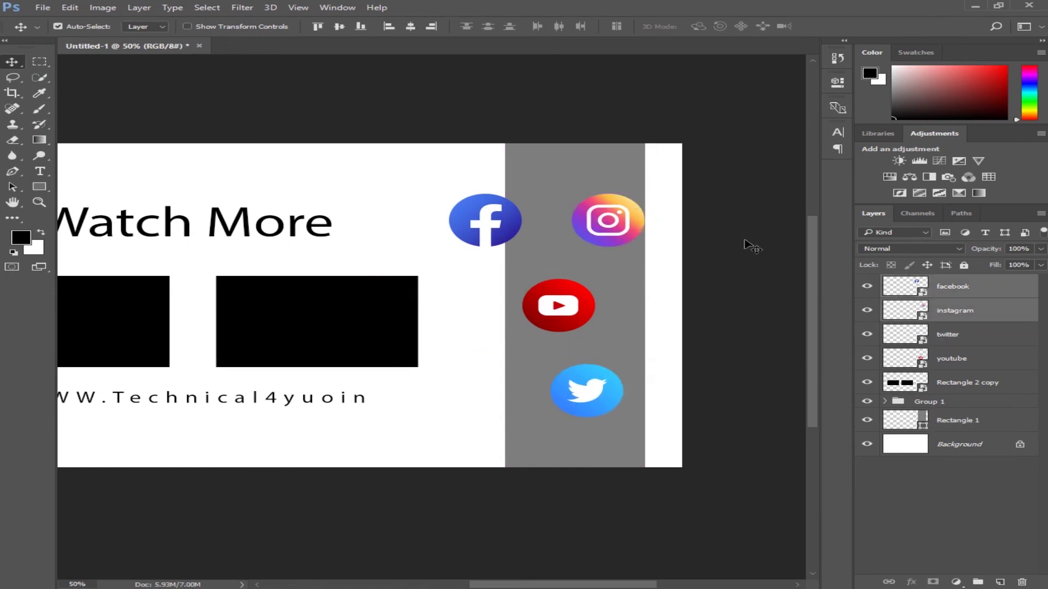
click(975, 285)
shift+click(974, 362)
key(ctrl+t)
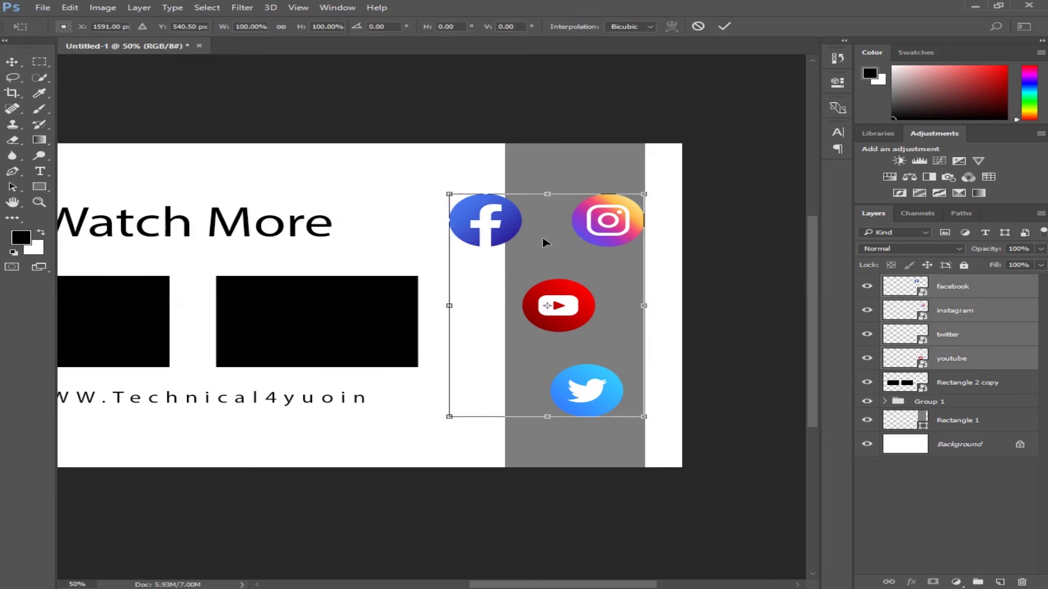
drag(639, 193, 554, 251)
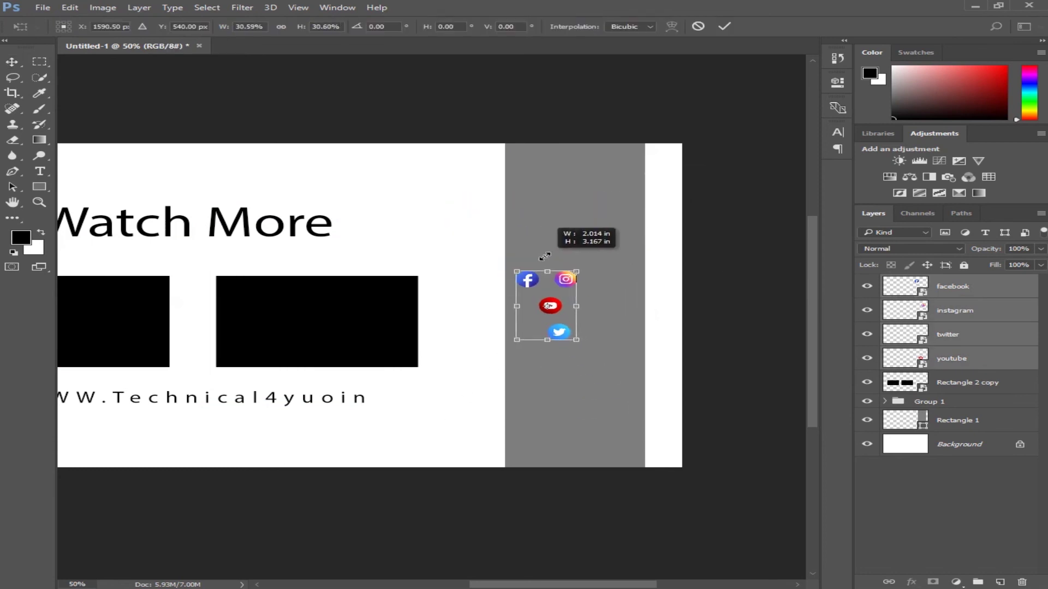
click(724, 26)
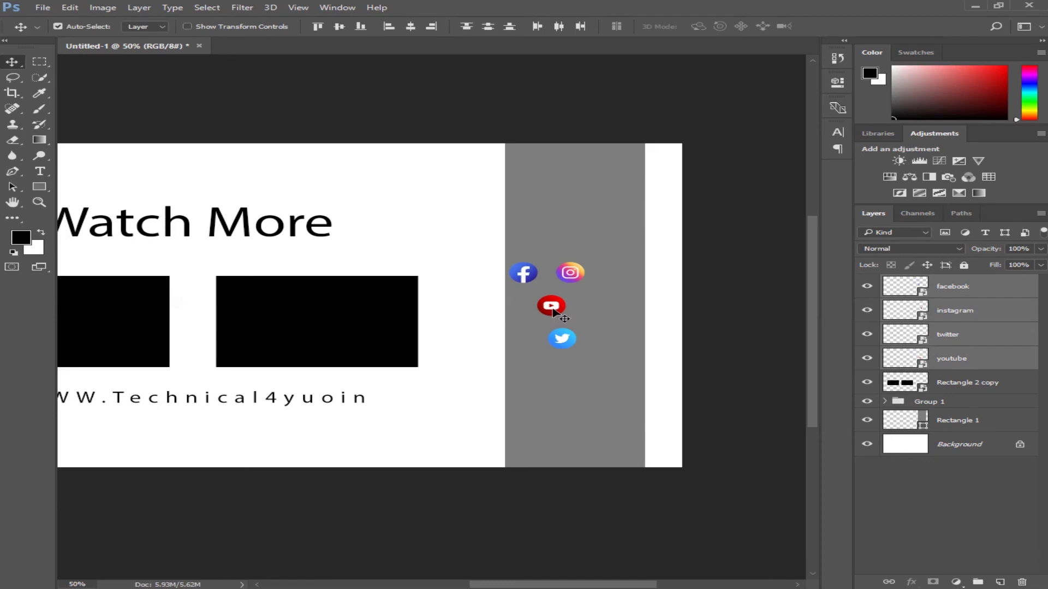
drag(566, 341, 558, 384)
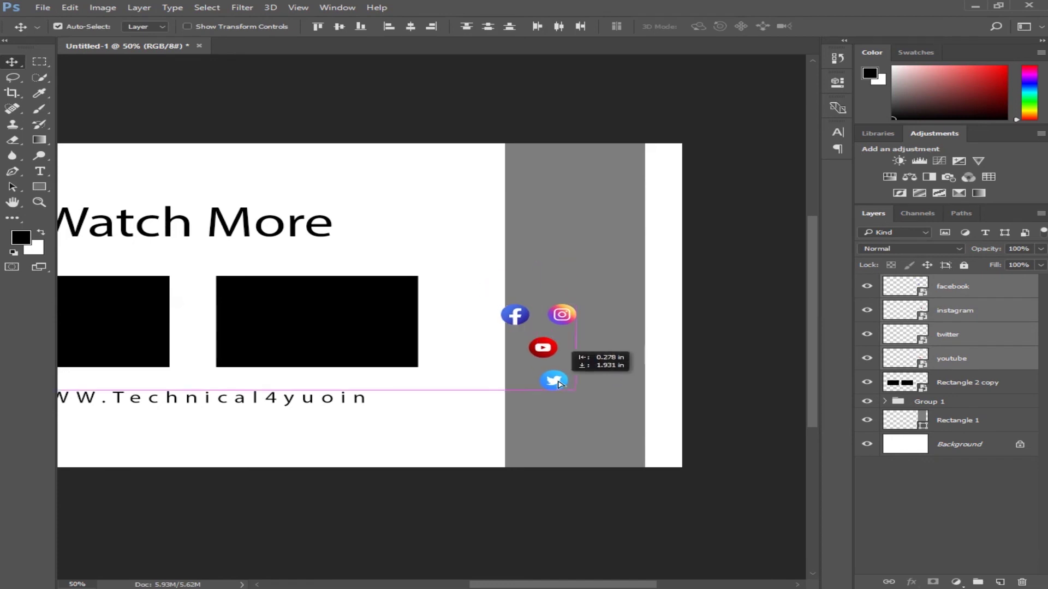
click(649, 336)
- Stack Facebook, Instagram, YouTube and Twitter in one aligned vertical column
scroll(431, 261, up, 5)
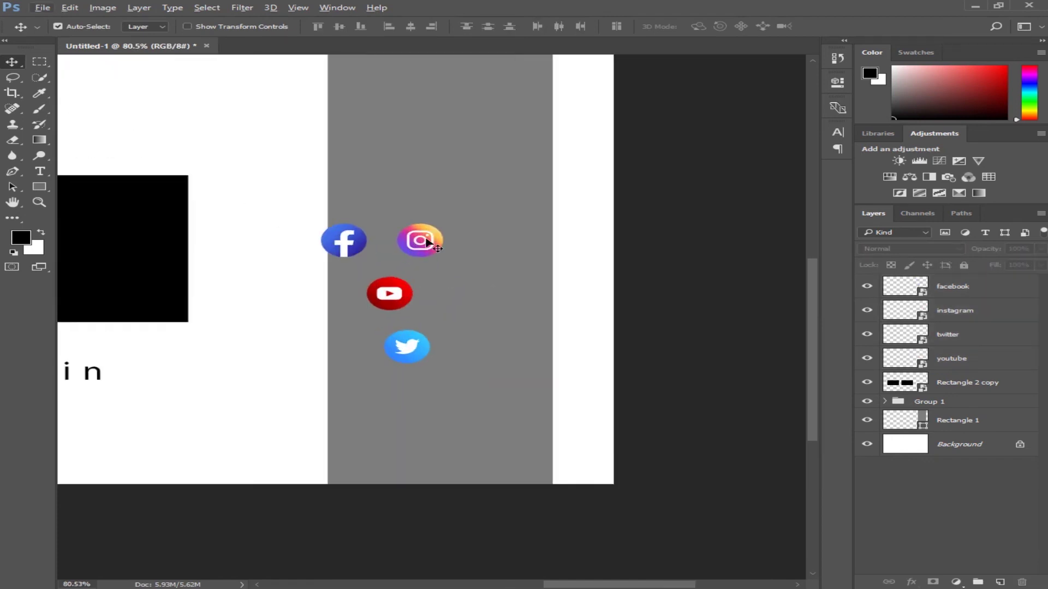
drag(428, 243, 428, 251)
scroll(491, 323, down, 2)
scroll(489, 328, down, 1)
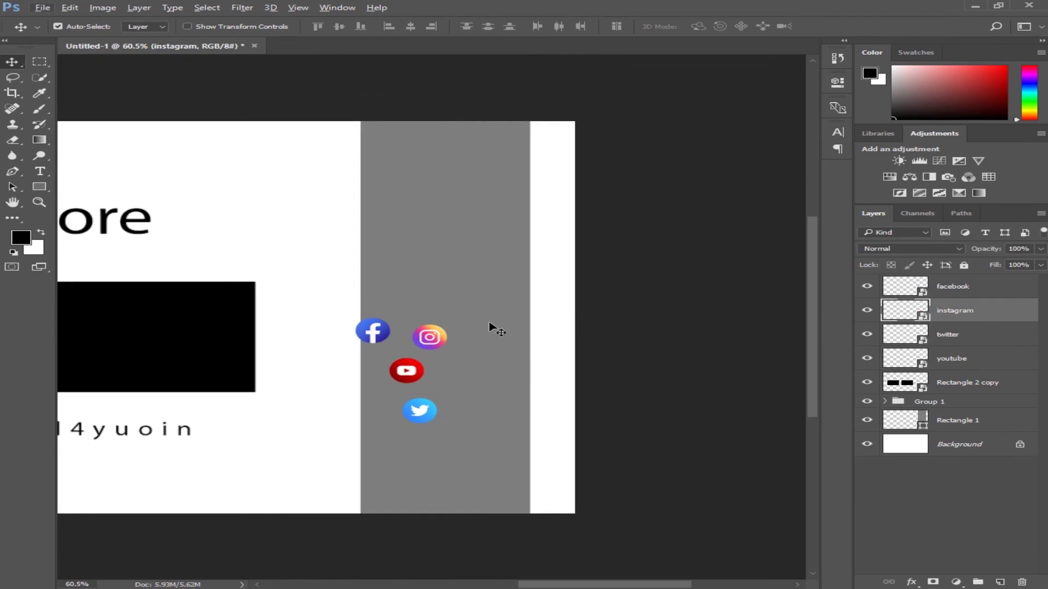
drag(381, 339, 418, 345)
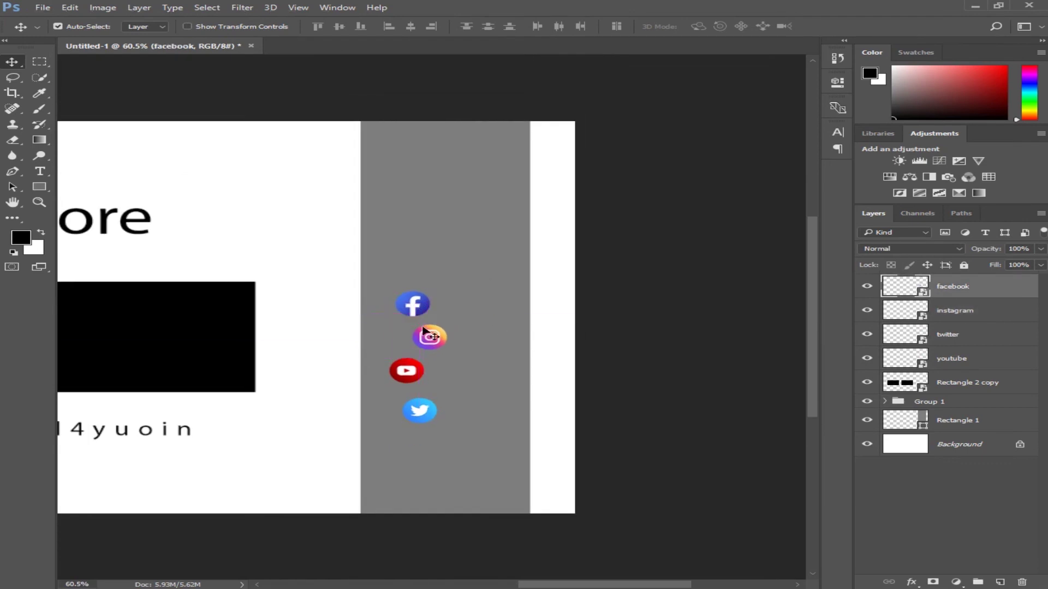
drag(418, 345, 413, 373)
click(410, 376)
drag(419, 410, 412, 405)
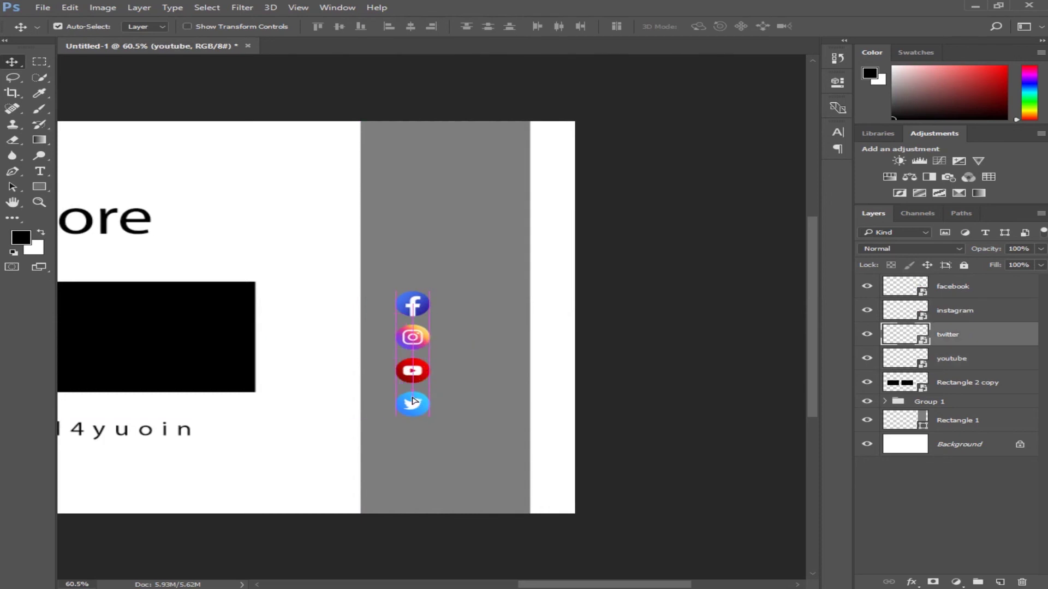
- Move the whole four-icon stack lower on the grey column
click(1013, 294)
shift+click(989, 365)
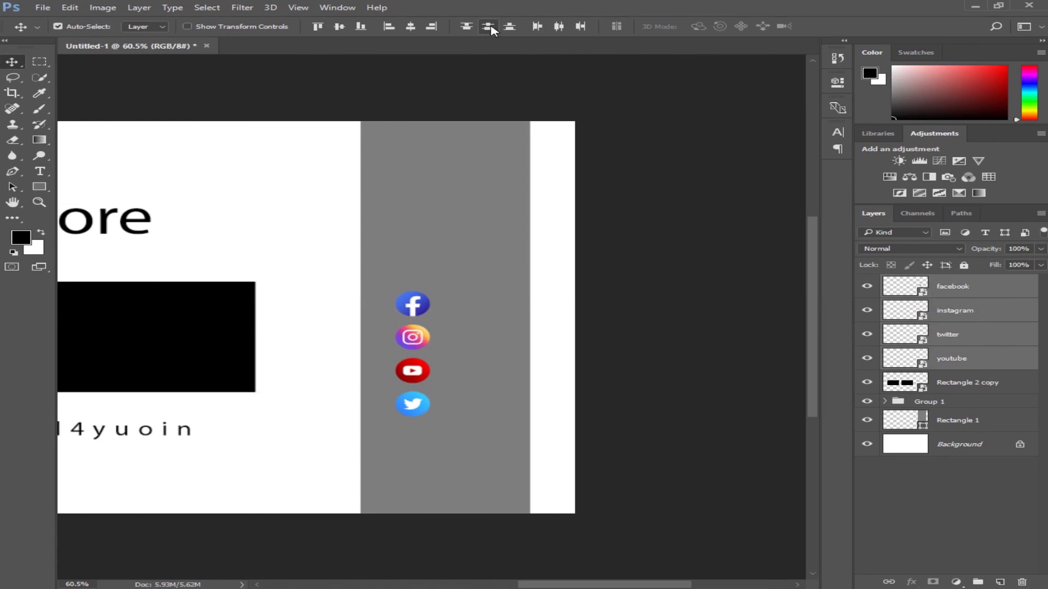
click(661, 300)
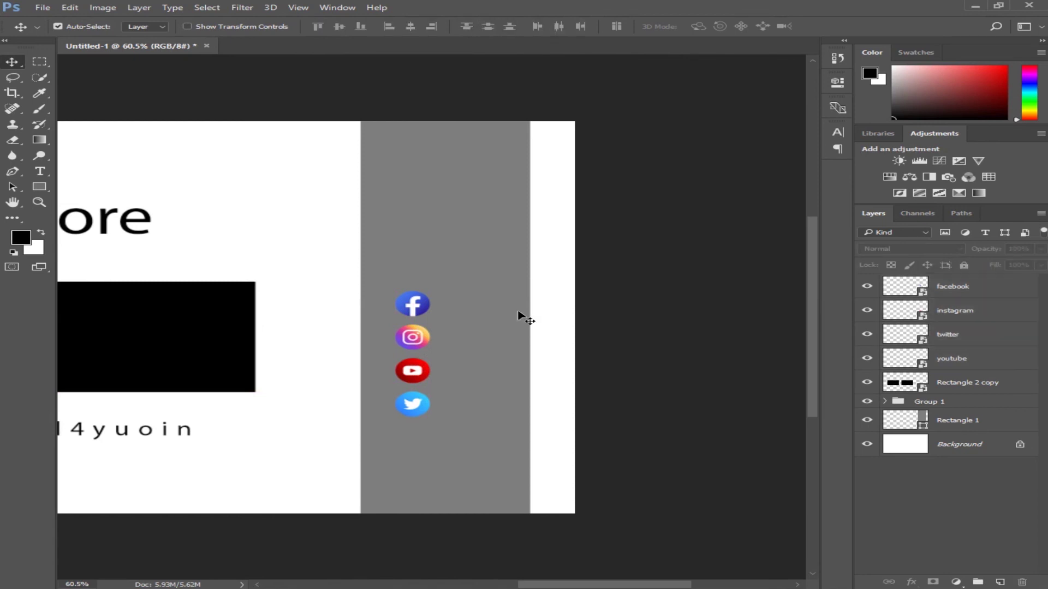
click(1012, 293)
shift+click(977, 361)
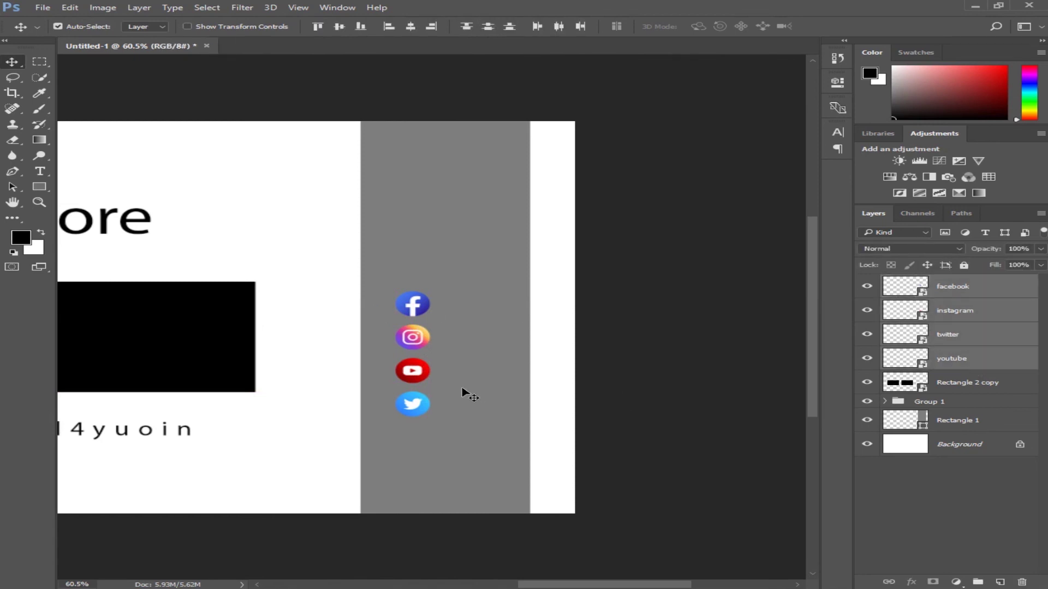
drag(416, 409, 412, 455)
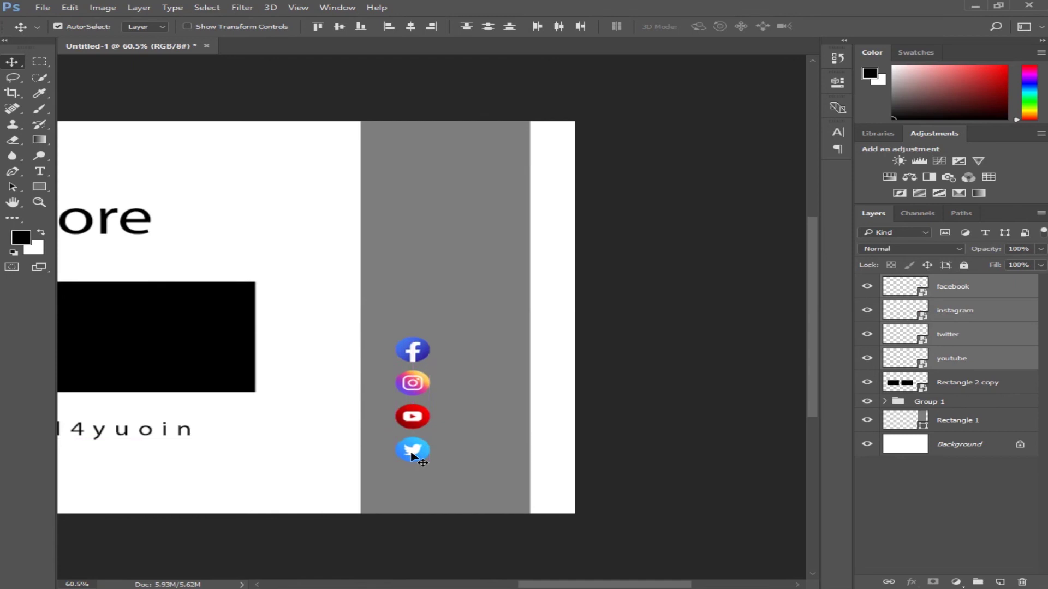
scroll(412, 456, down, 3)
scroll(707, 405, up, 2)
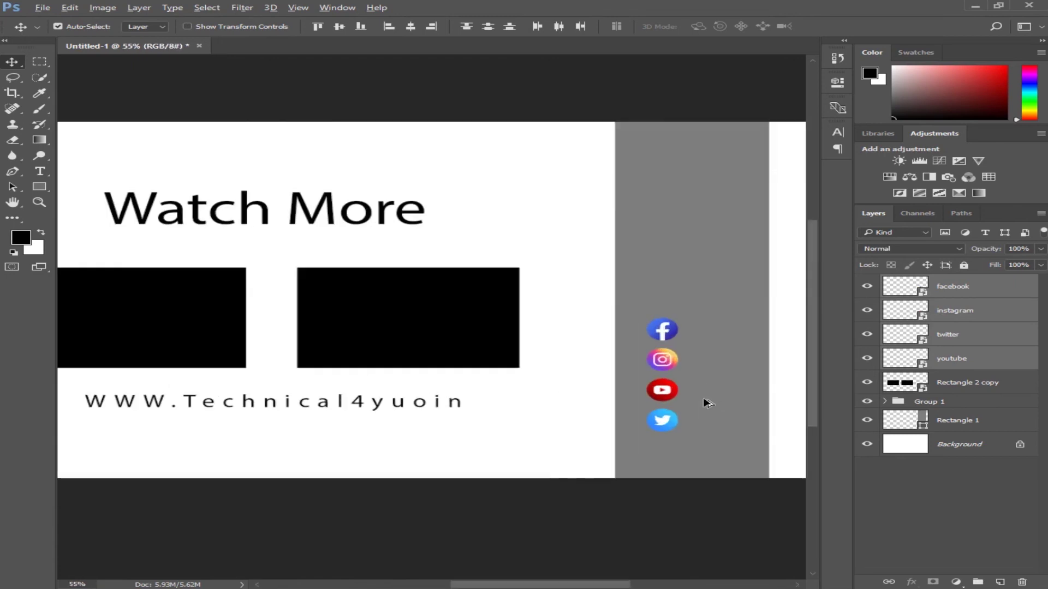
- Scale the icon stack to about 71% and shift it slightly left
key(ctrl+t)
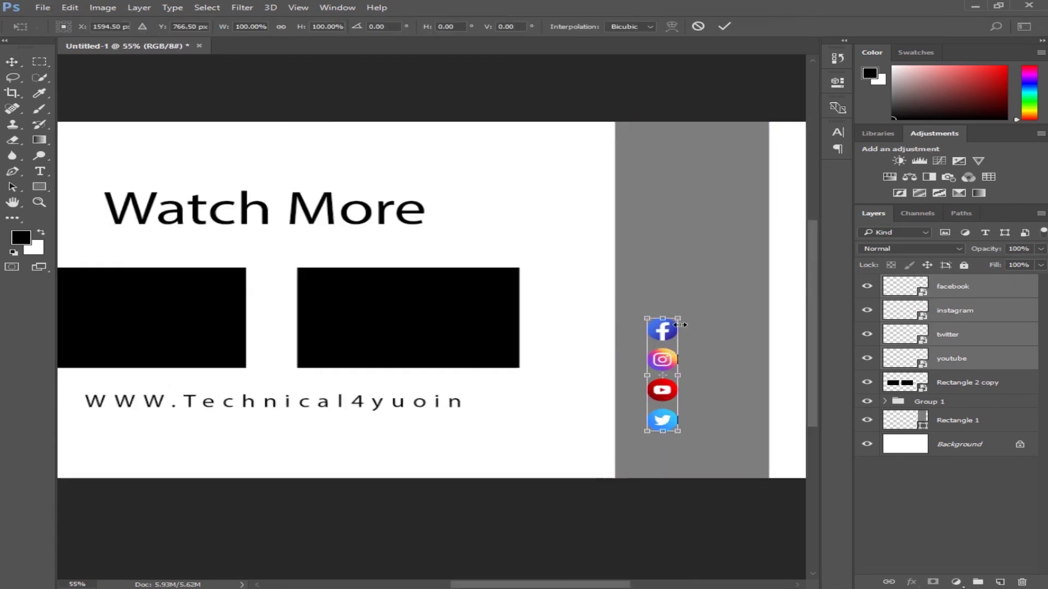
drag(679, 324, 673, 334)
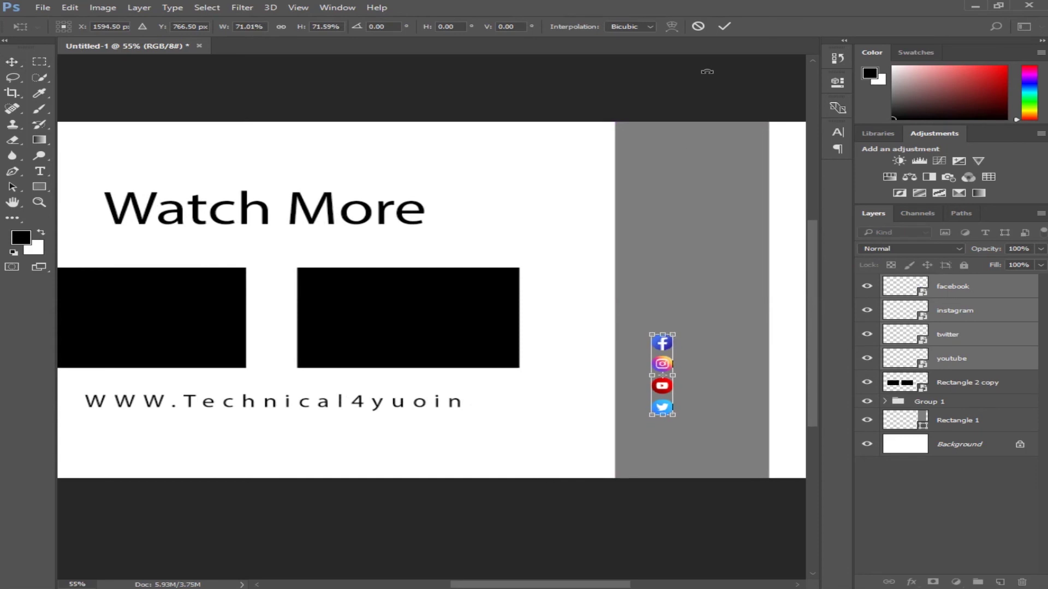
click(724, 26)
drag(820, 437, 649, 413)
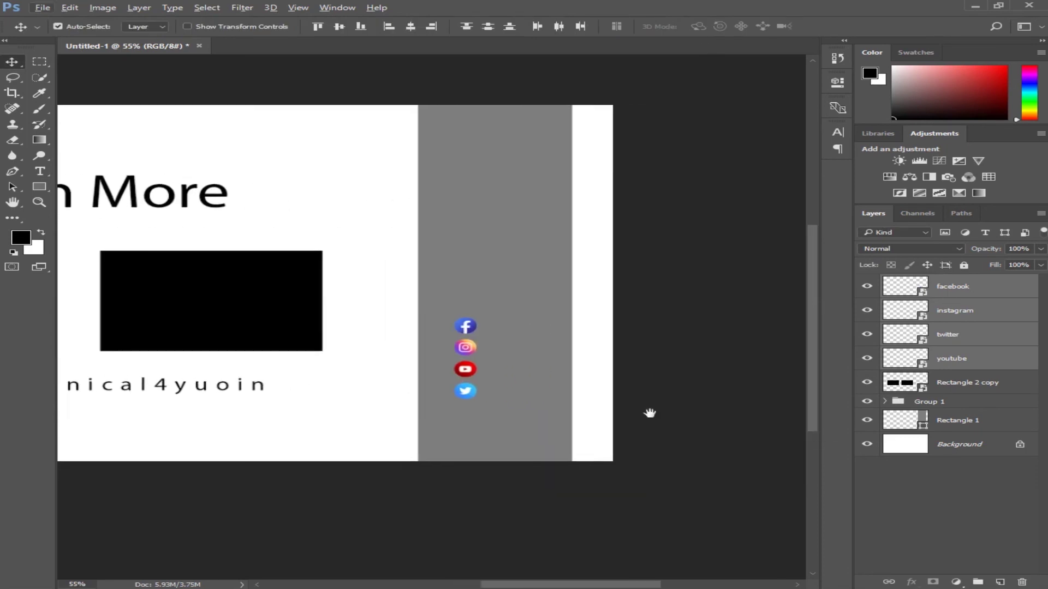
scroll(646, 415, down, 1)
drag(478, 358, 470, 357)
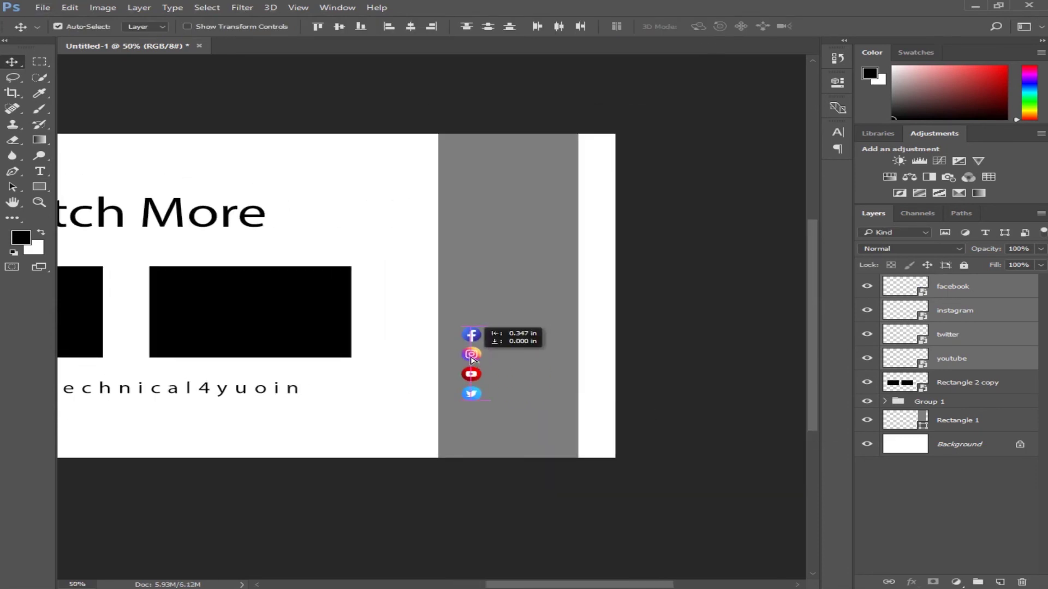
scroll(546, 376, down, 2)
scroll(731, 363, down, 1)
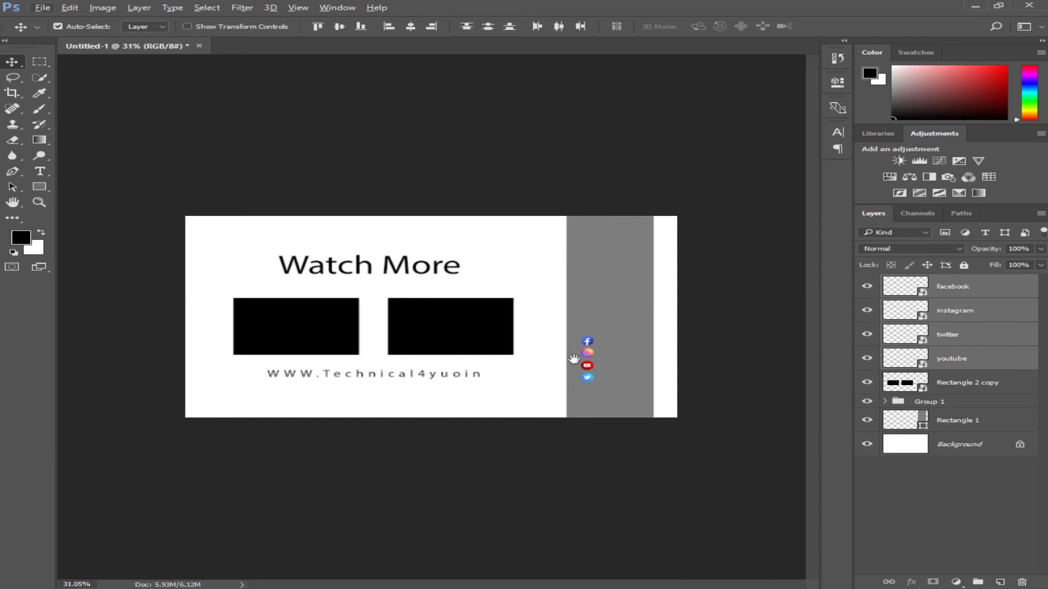
scroll(646, 304, up, 1)
- Draw a black Ellipse 1 circle in the grey column above the social icons
click(39, 186)
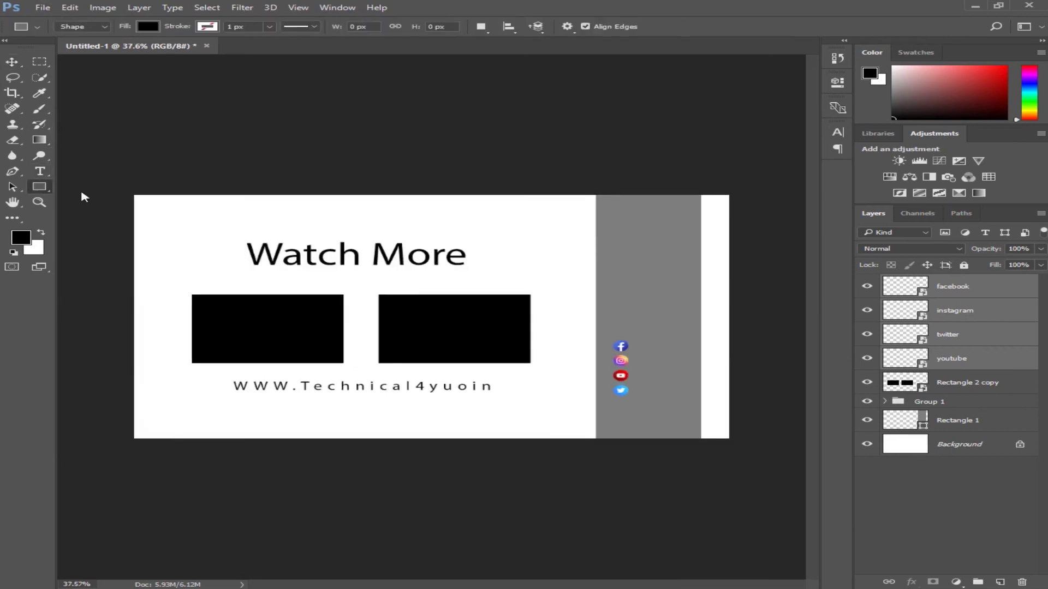
right_click(40, 186)
click(87, 209)
click(645, 281)
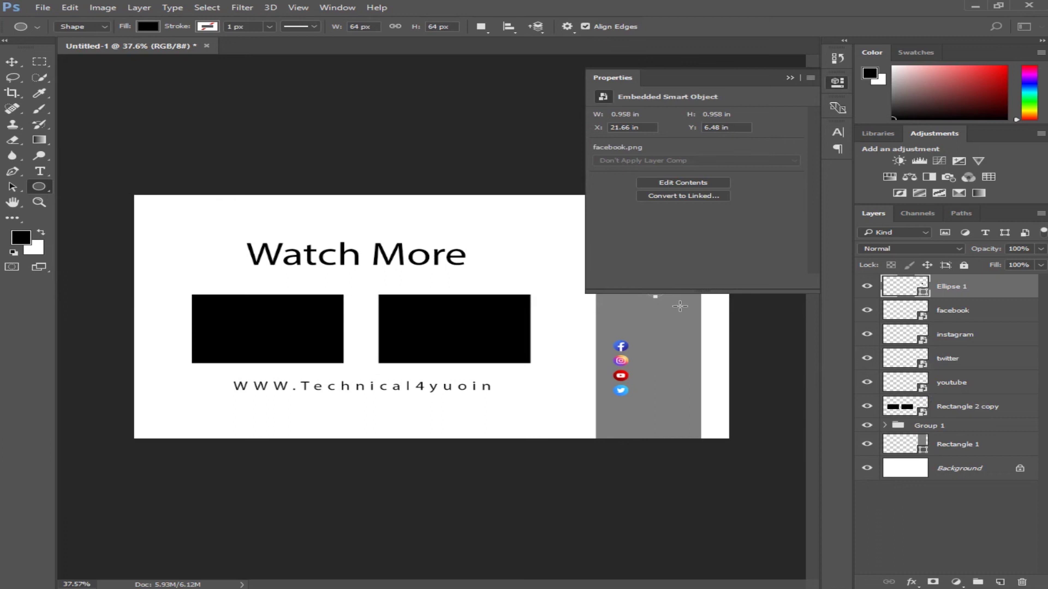
click(791, 79)
click(585, 237)
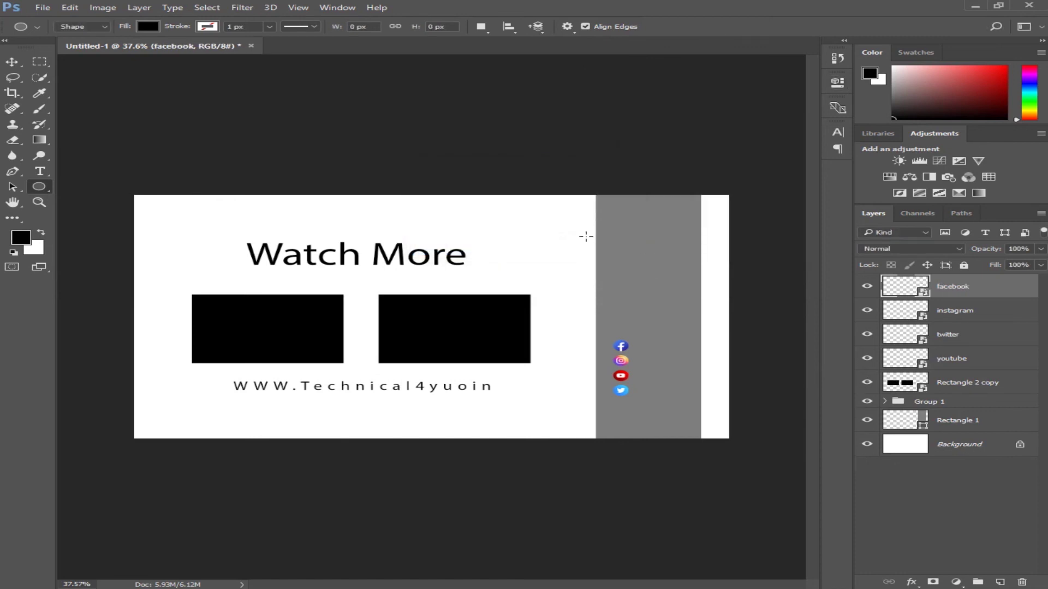
drag(631, 270, 685, 355)
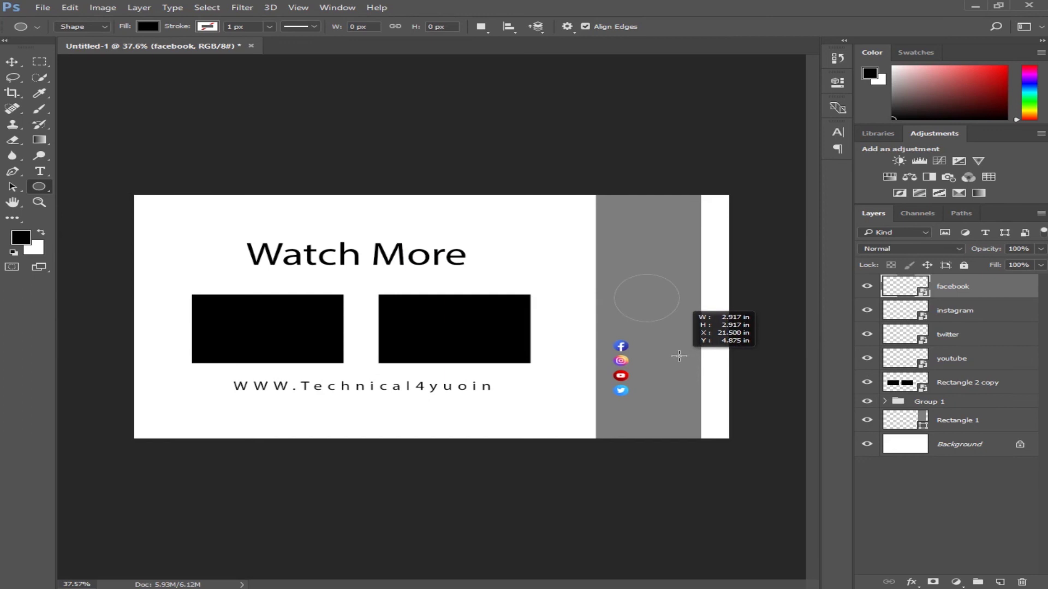
drag(685, 354, 683, 360)
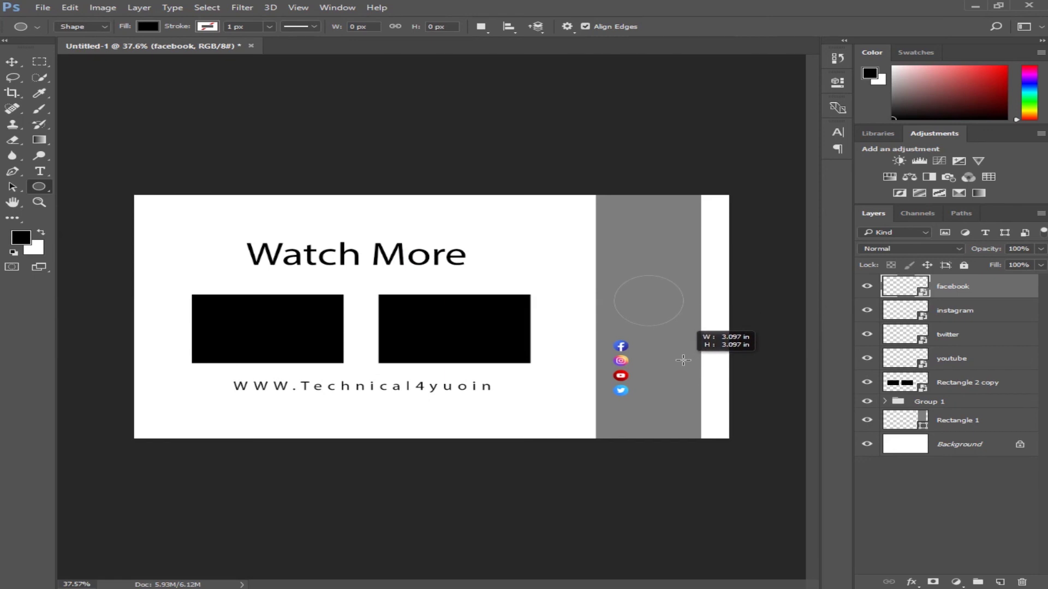
drag(682, 360, 682, 360)
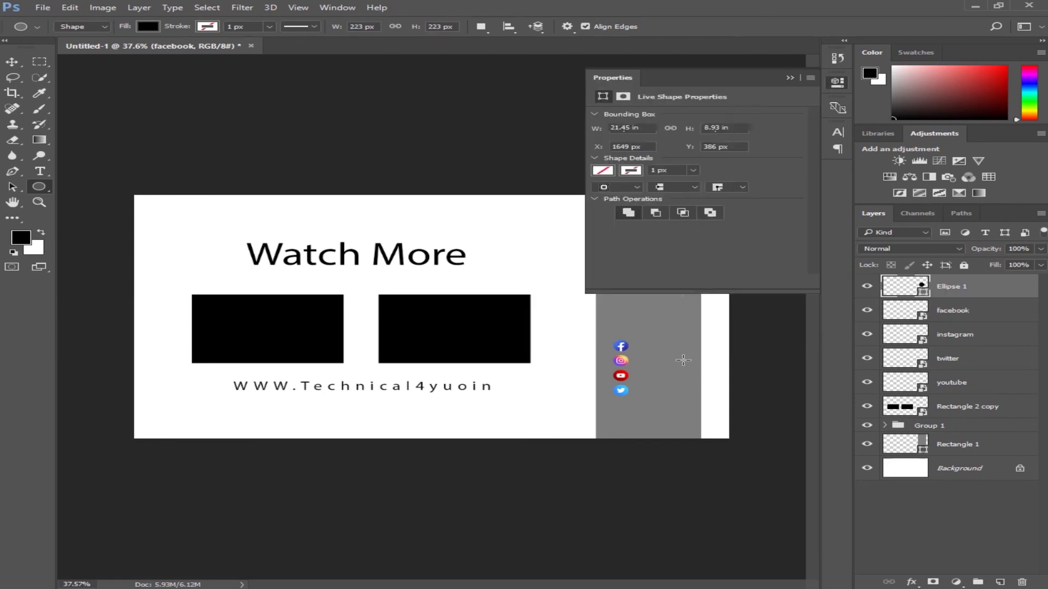
click(790, 78)
key(v)
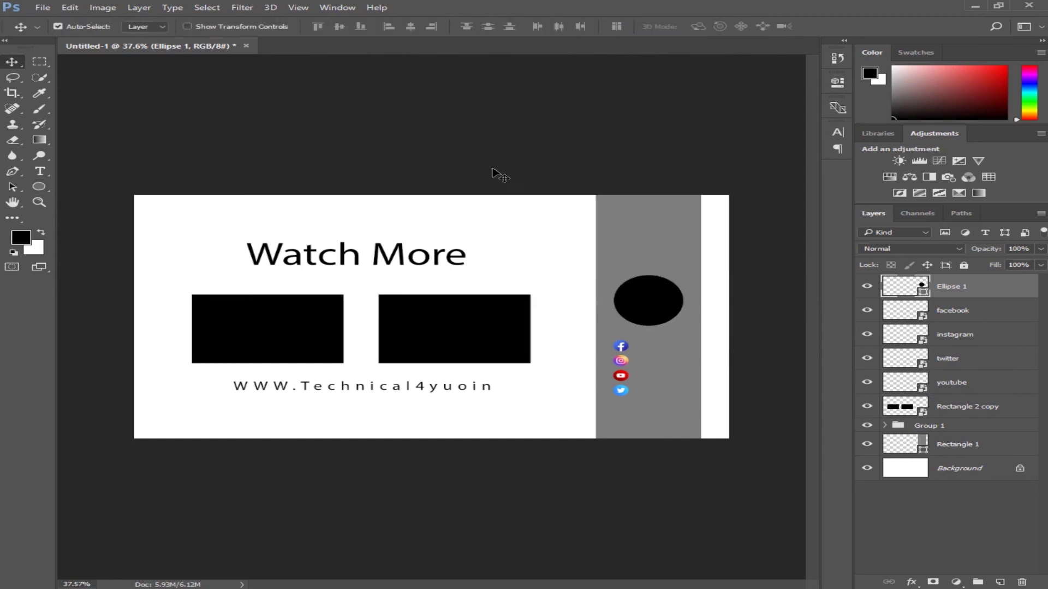
click(493, 173)
- Realign the Facebook icon and move YouTube and Twitter further down
scroll(711, 322, up, 2)
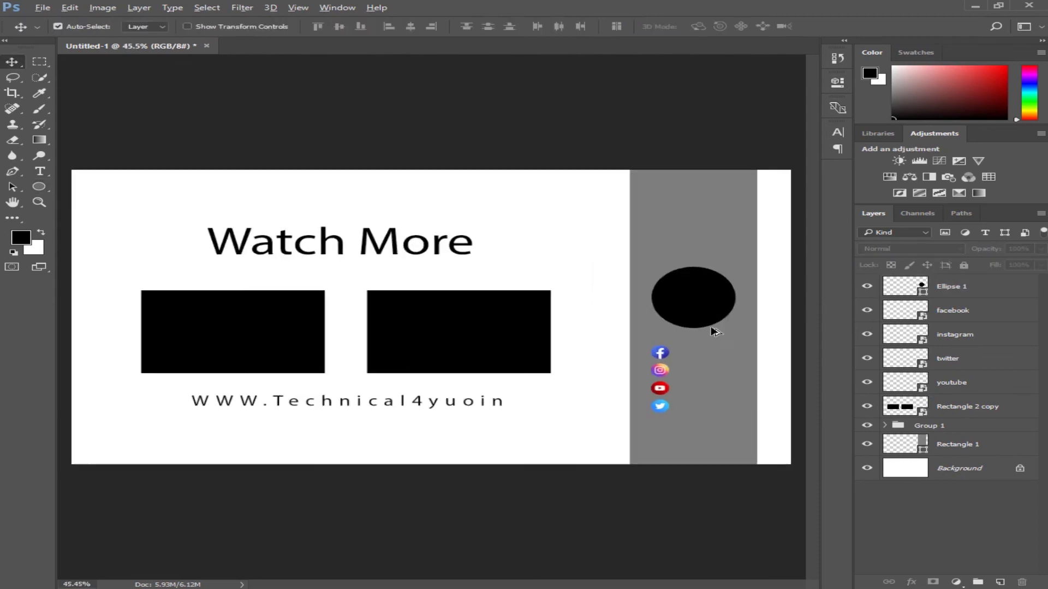
scroll(697, 339, up, 2)
mouse_move(697, 338)
mouse_down()
mouse_move(450, 297)
mouse_move(420, 334)
mouse_up()
key(ctrl+z)
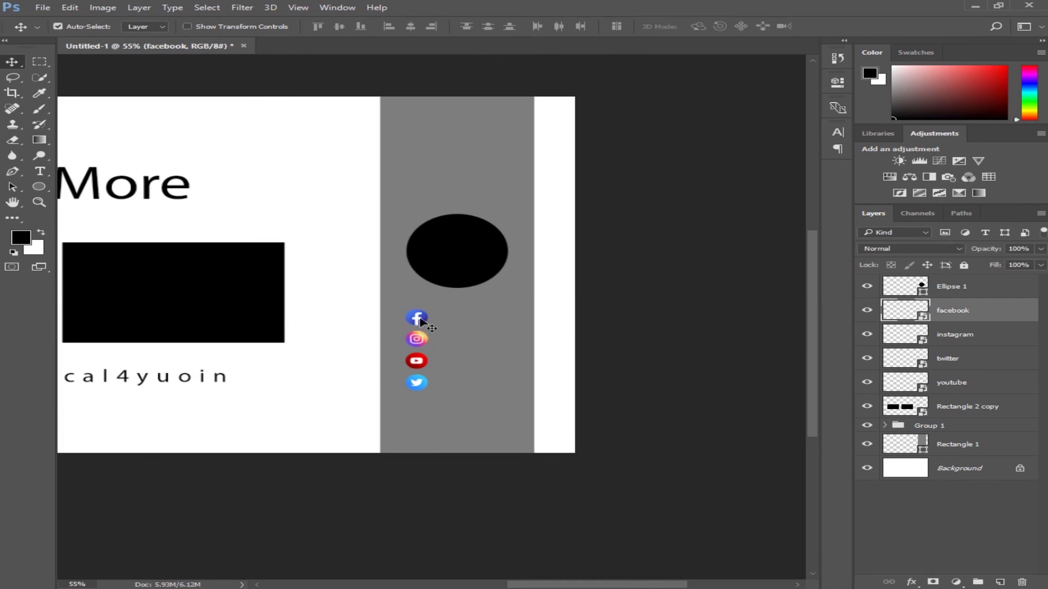
drag(419, 318, 447, 318)
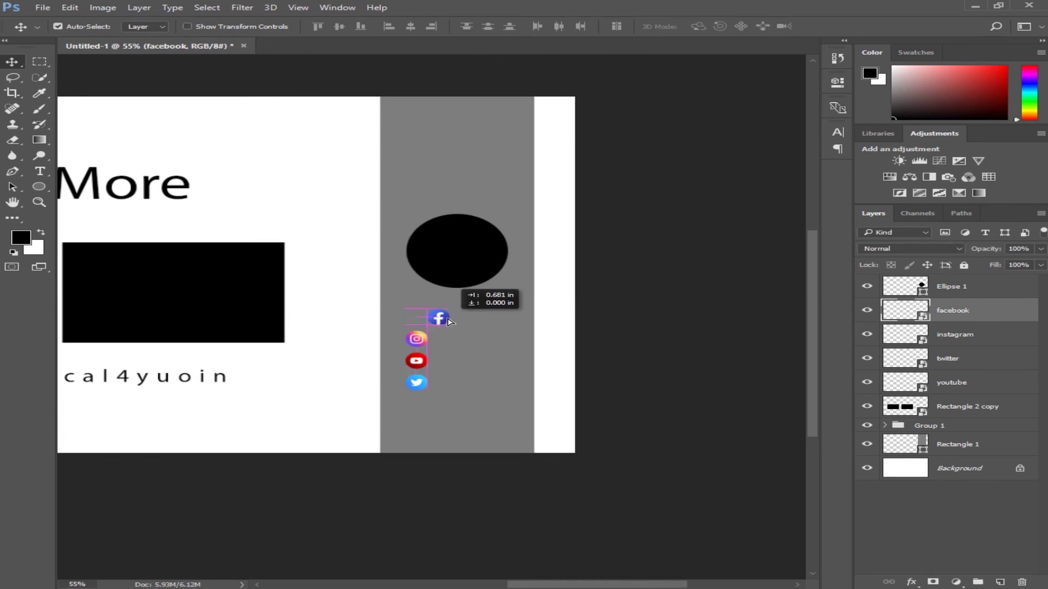
drag(447, 322, 429, 327)
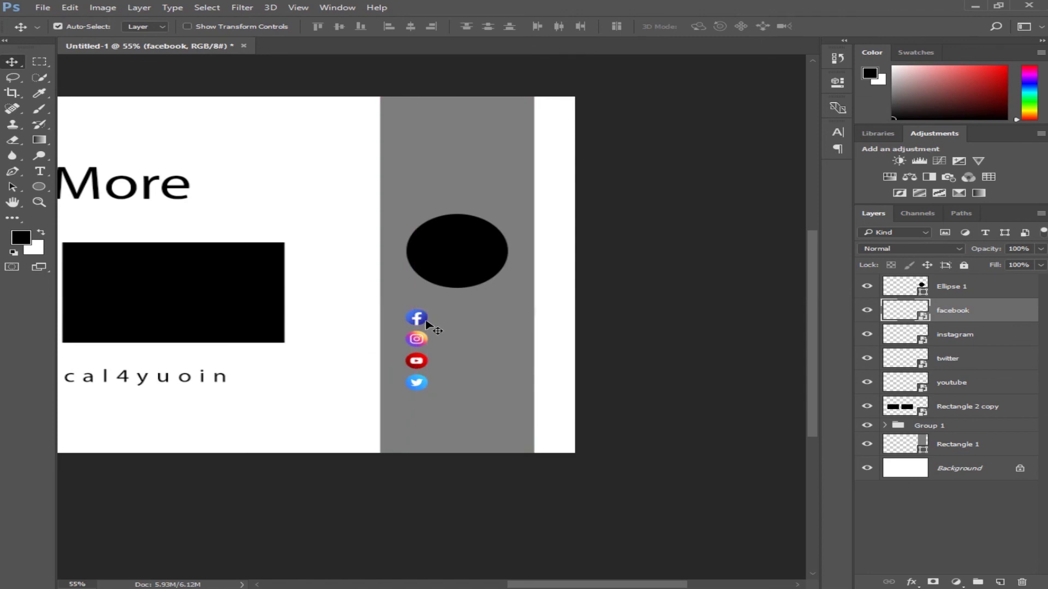
drag(419, 386, 419, 402)
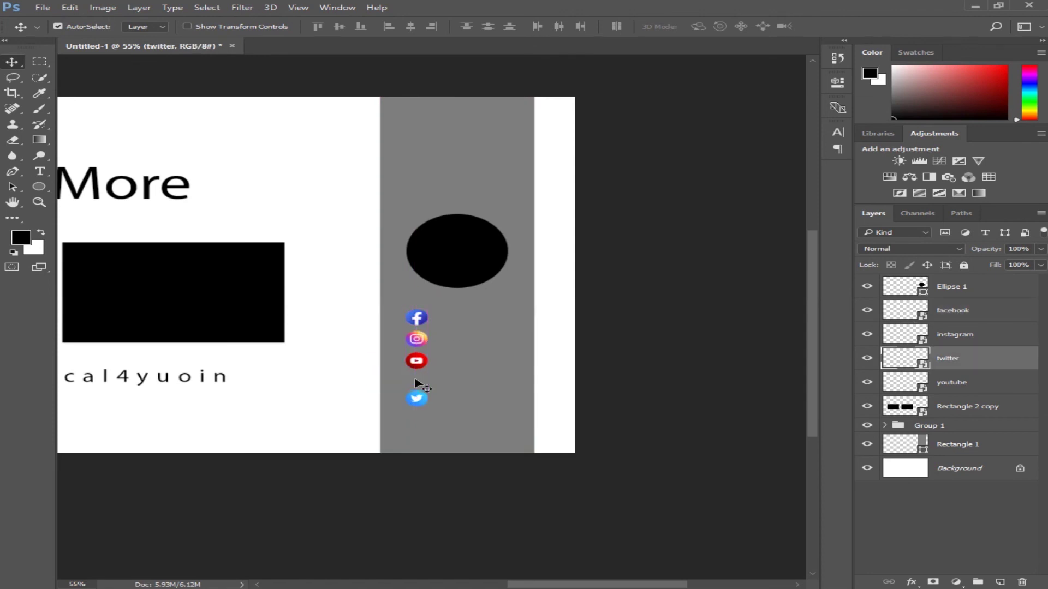
drag(419, 365, 419, 374)
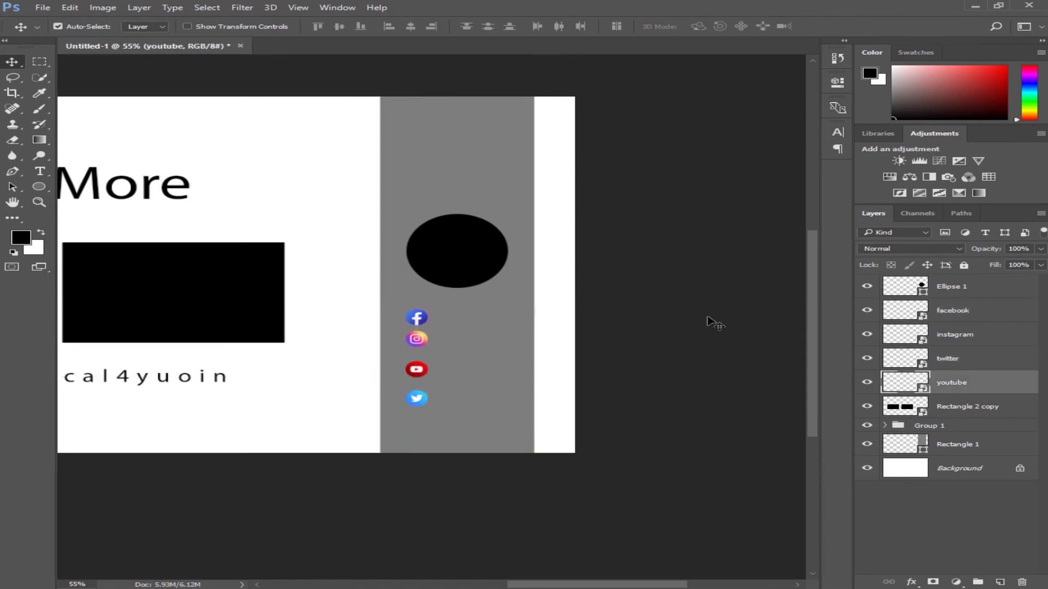
- Distribute the four social icons evenly by vertical centres
click(1019, 289)
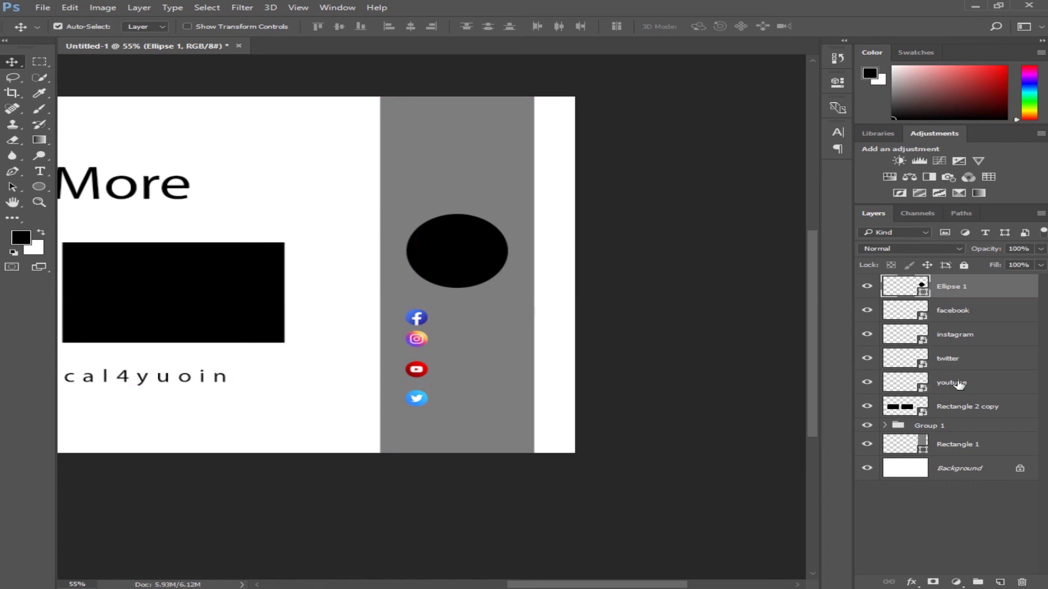
click(1024, 319)
shift+click(1013, 386)
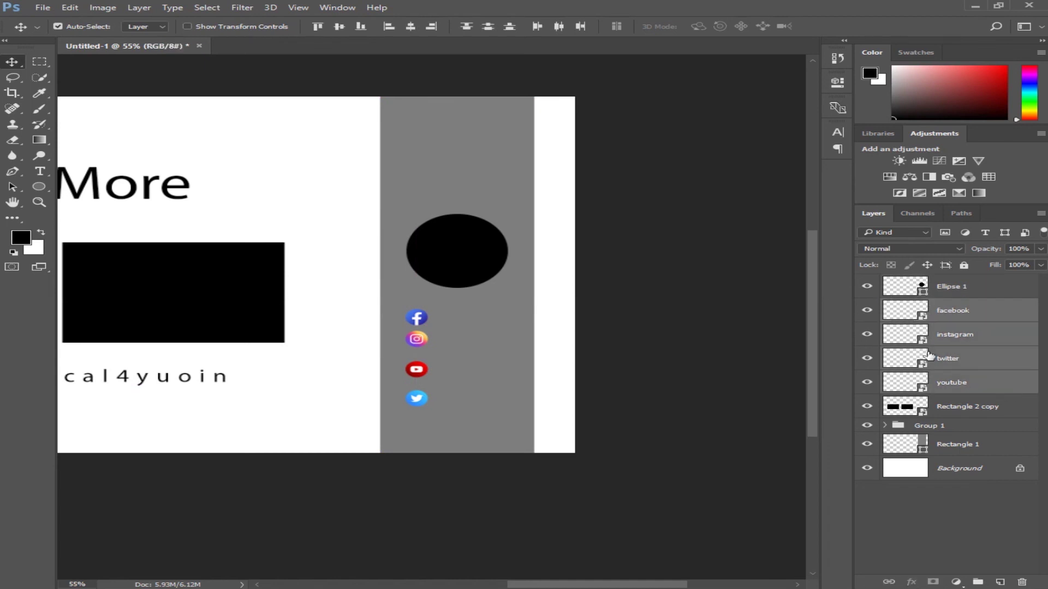
click(489, 28)
click(667, 354)
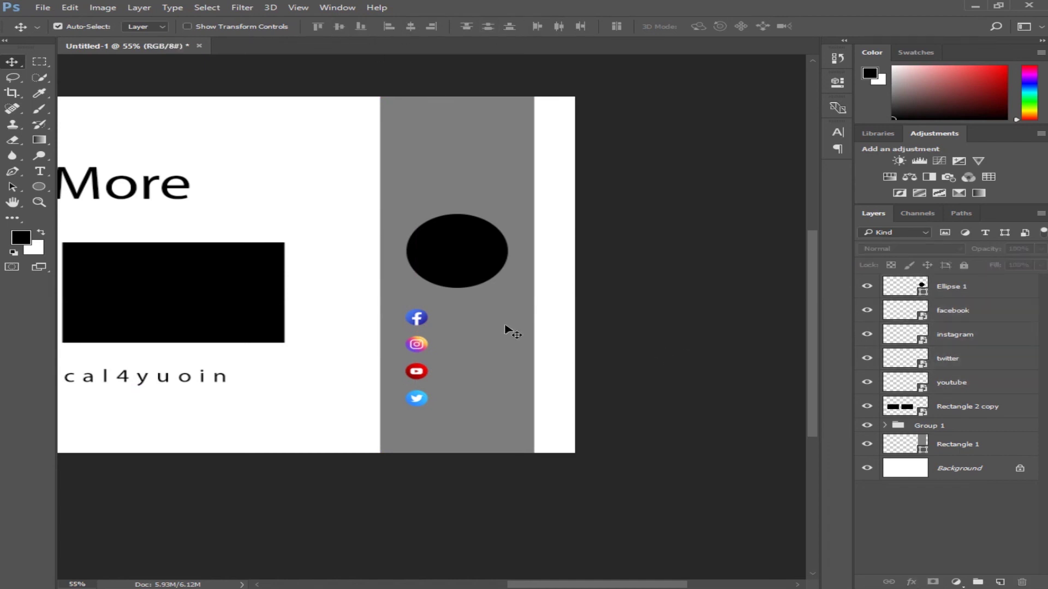
- Move the four social icons lower in the column
click(997, 315)
shift+click(976, 385)
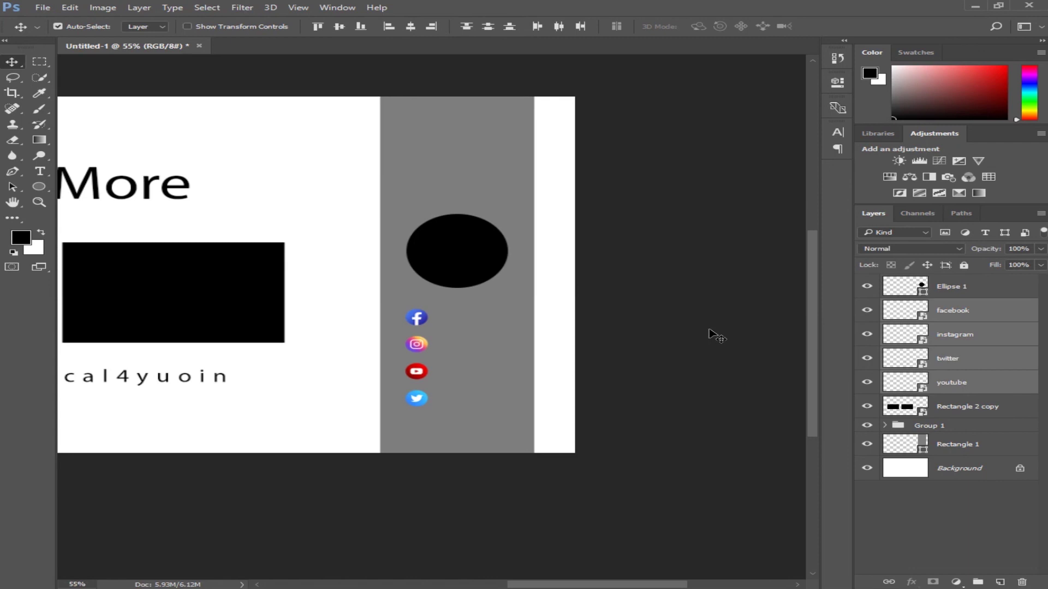
drag(419, 319, 419, 352)
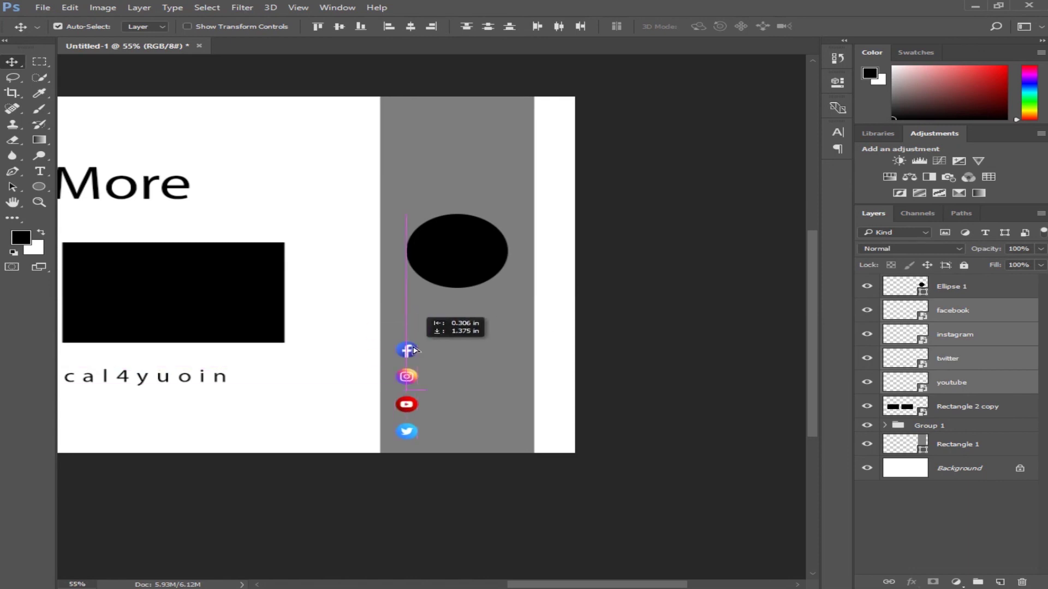
scroll(472, 346, down, 1)
scroll(472, 346, down, 3)
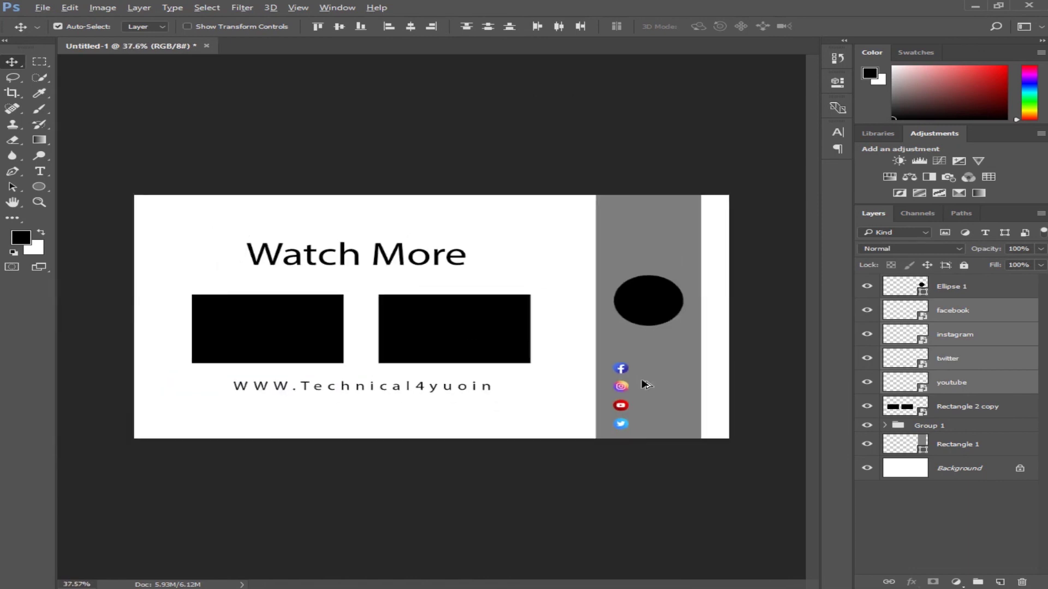
- Align Ellipse 1 and the grey column by their vertical centres
click(662, 315)
shift+click(661, 240)
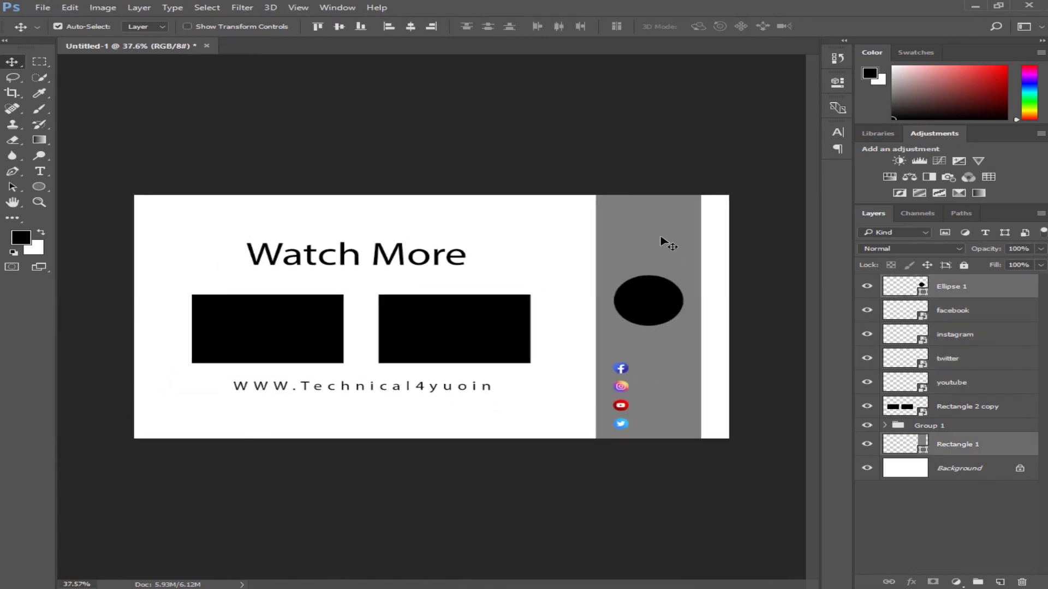
click(339, 26)
scroll(712, 307, up, 2)
scroll(712, 307, up, 1)
click(444, 194)
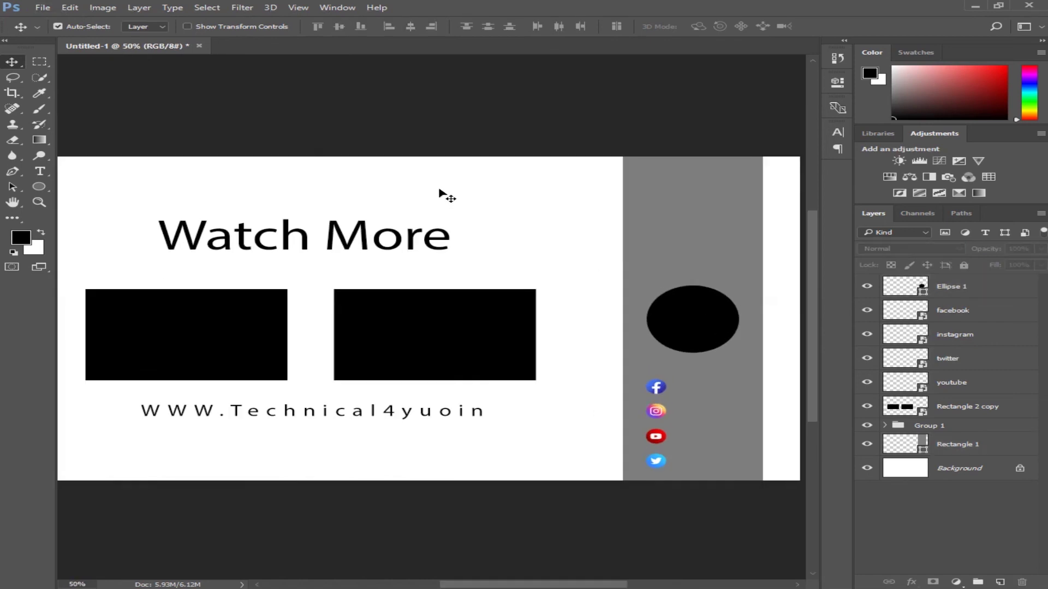
scroll(488, 219, down, 3)
scroll(557, 247, down, 3)
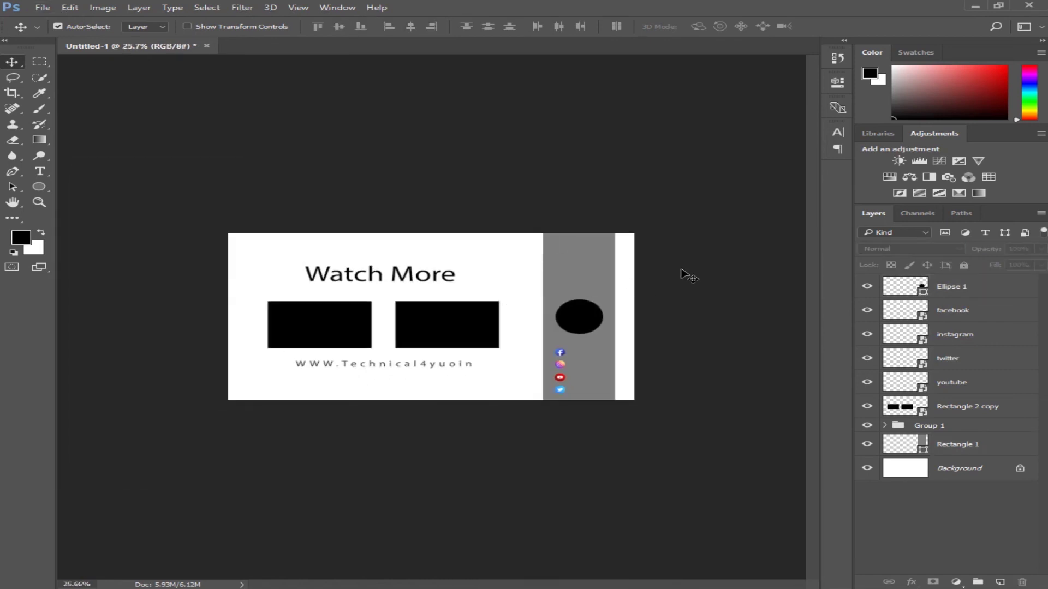
scroll(683, 276, up, 1)
scroll(673, 295, up, 1)
scroll(689, 304, up, 1)
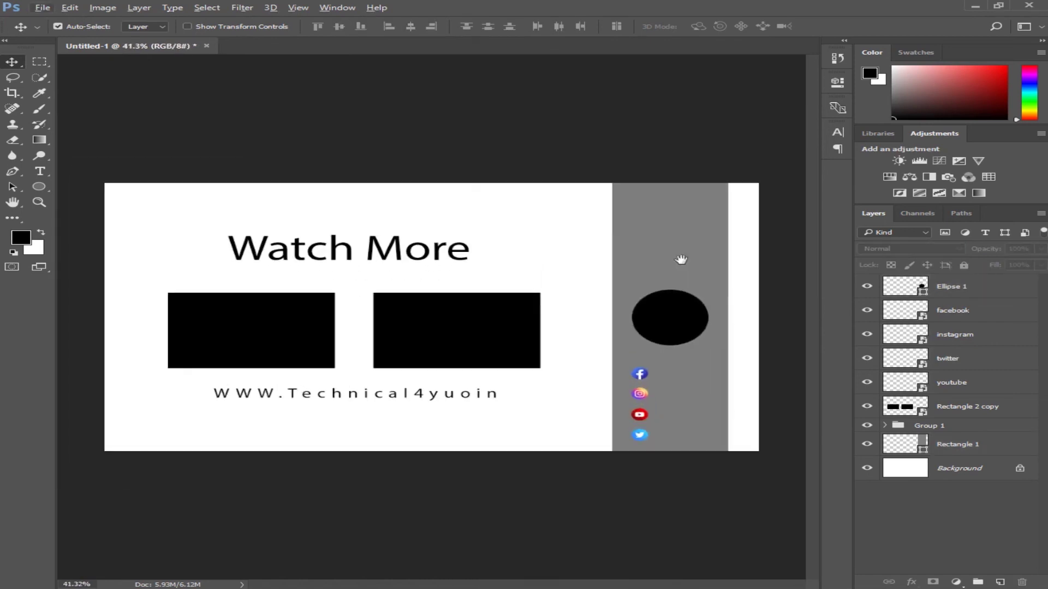
click(648, 234)
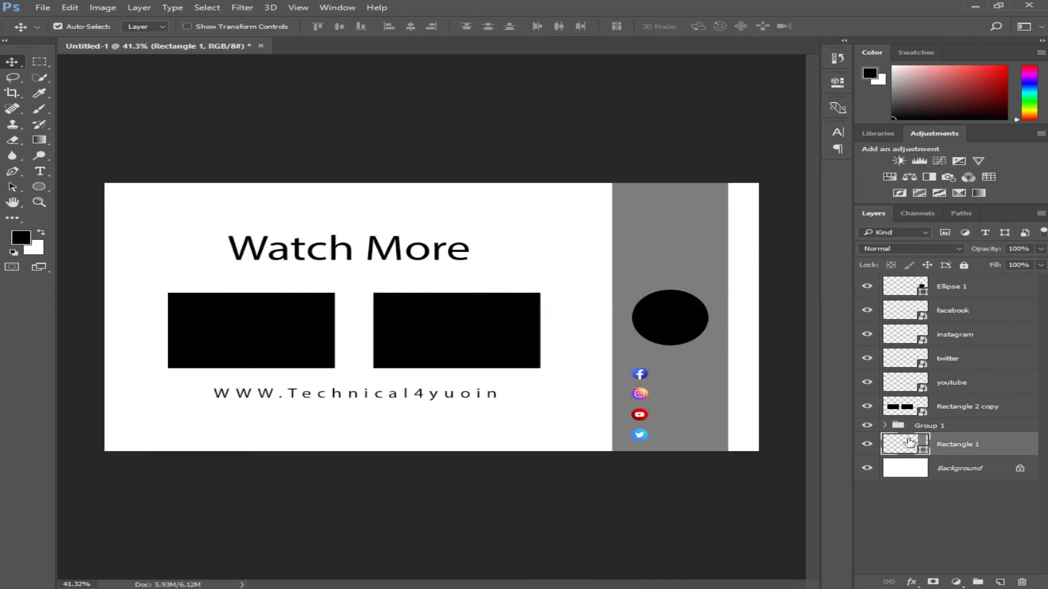
- Try a light blue fill on the tall right-hand column
double_click(909, 442)
click(541, 220)
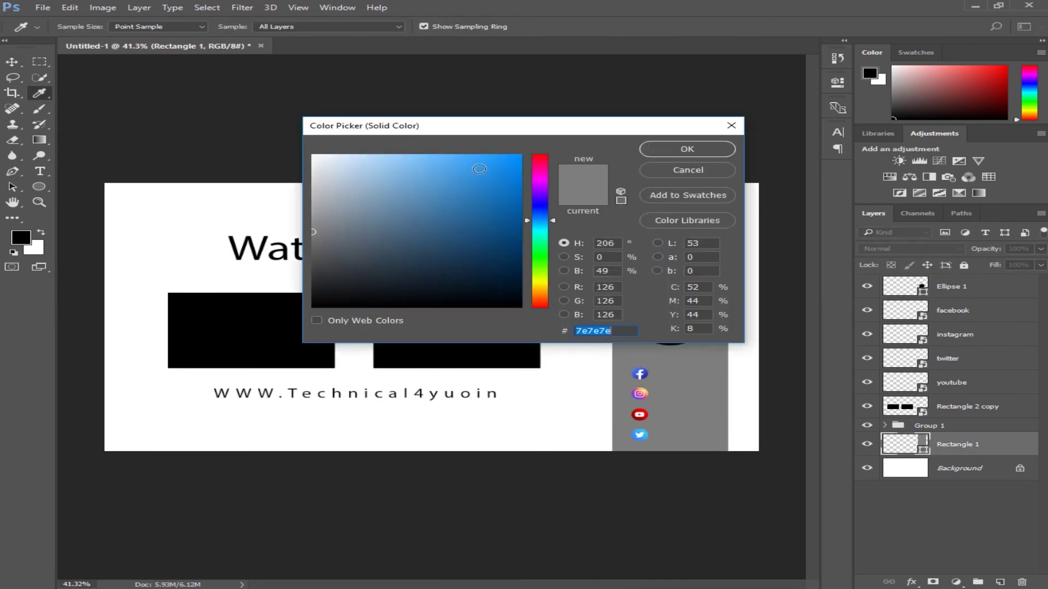
drag(479, 169, 501, 173)
drag(546, 220, 545, 214)
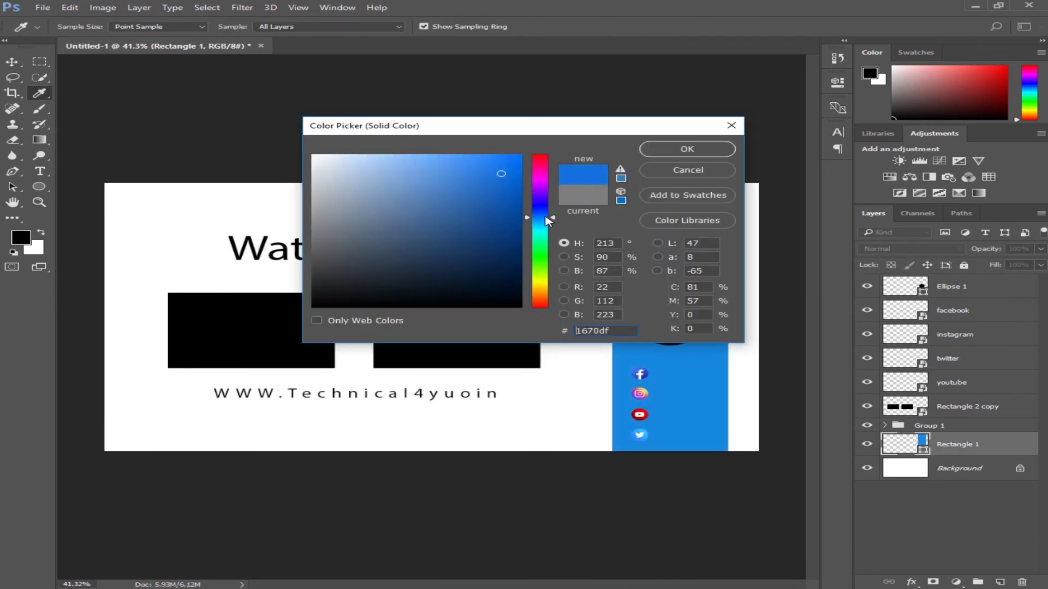
drag(472, 161, 478, 160)
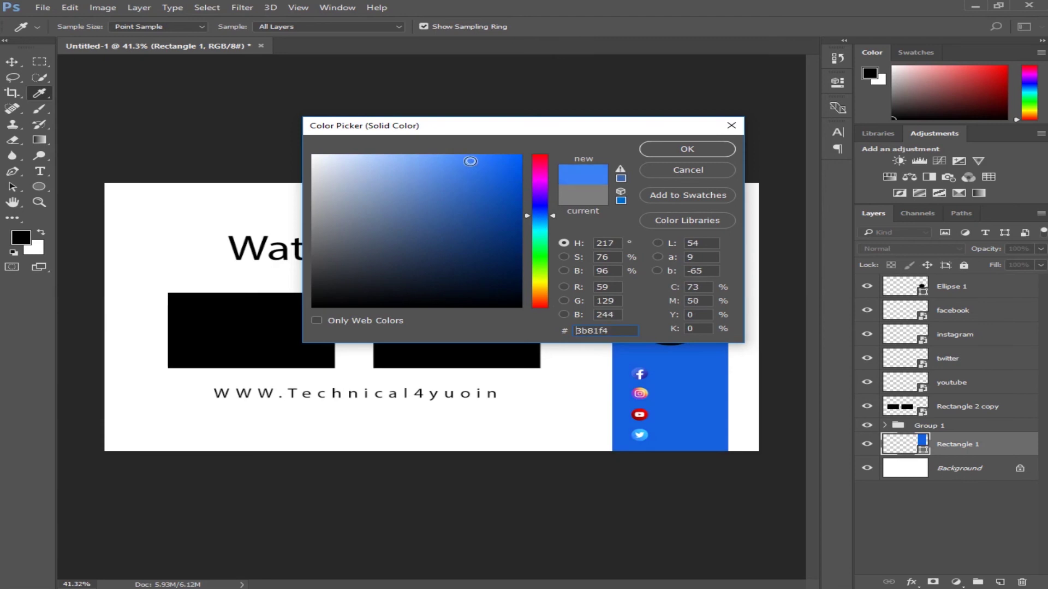
click(688, 149)
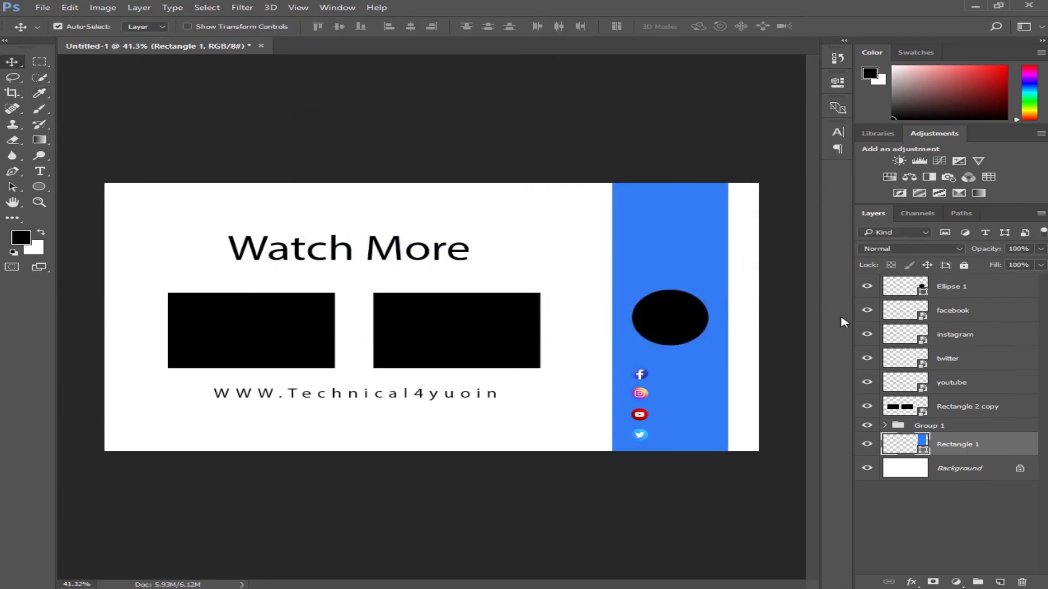
scroll(786, 367, up, 2)
scroll(763, 374, up, 2)
scroll(791, 382, up, 1)
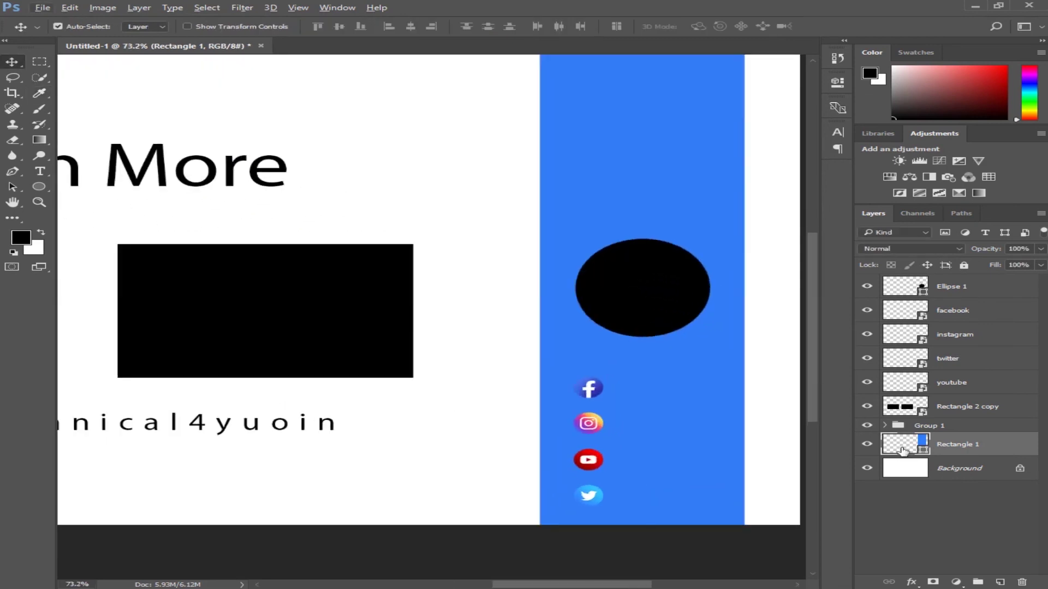
- Experiment with red and green hues for the column colour
double_click(903, 448)
click(544, 158)
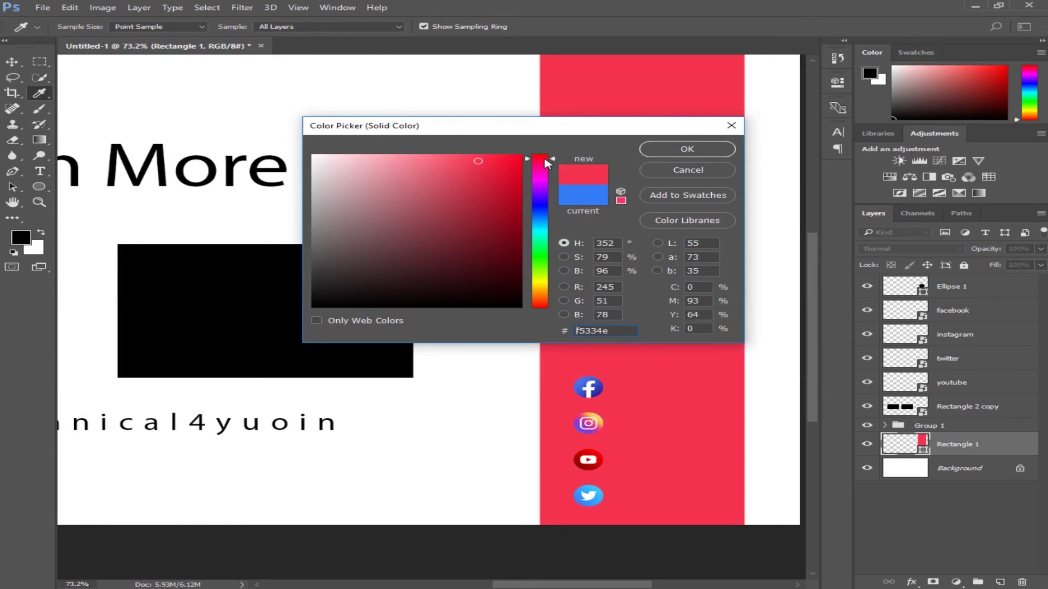
click(453, 164)
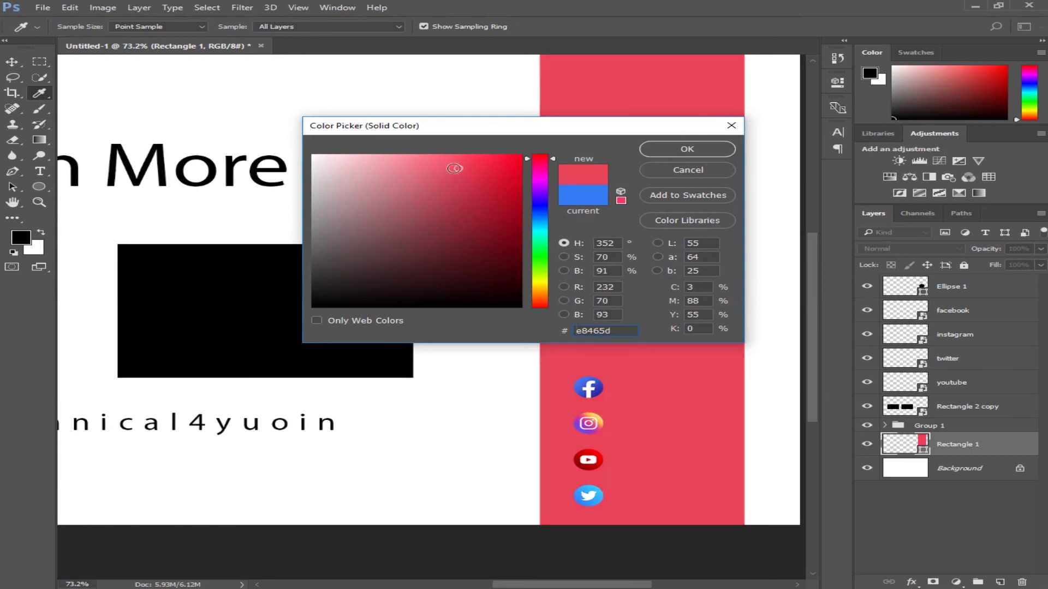
mouse_move(454, 169)
mouse_down()
mouse_move(463, 187)
mouse_move(436, 199)
mouse_up()
click(564, 286)
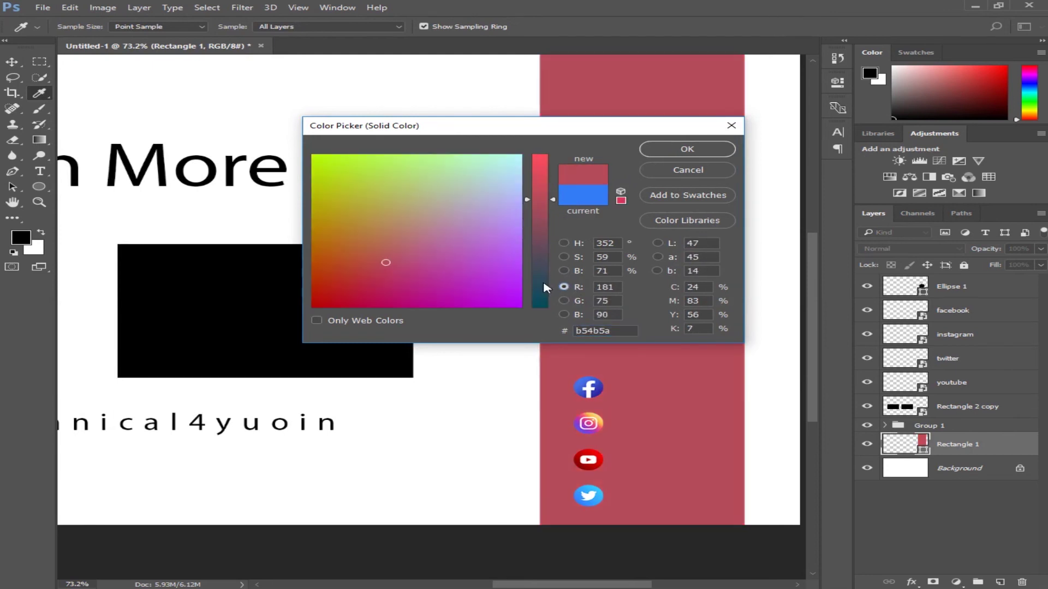
click(563, 242)
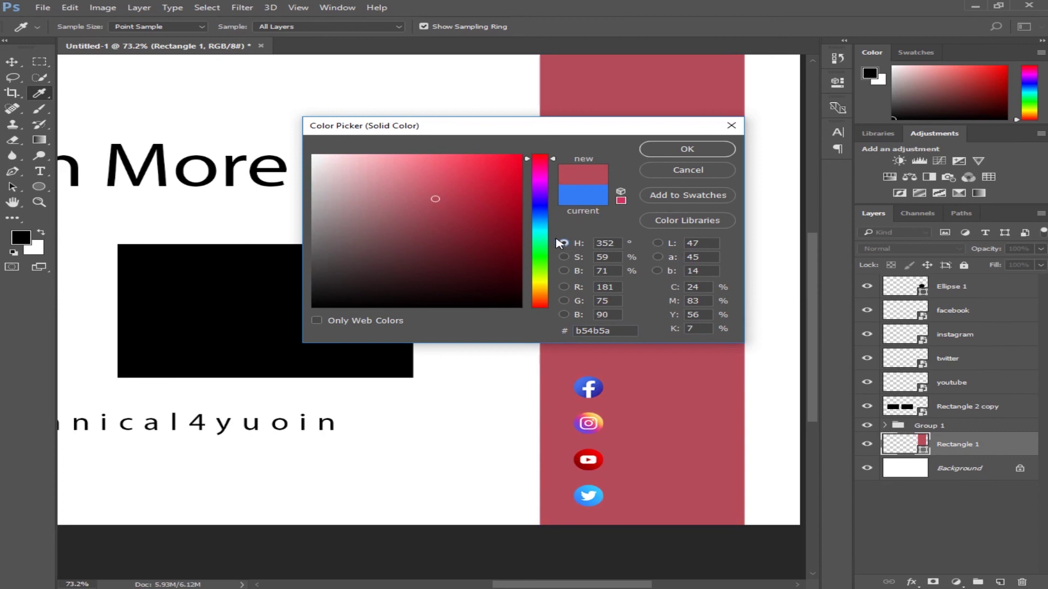
click(540, 280)
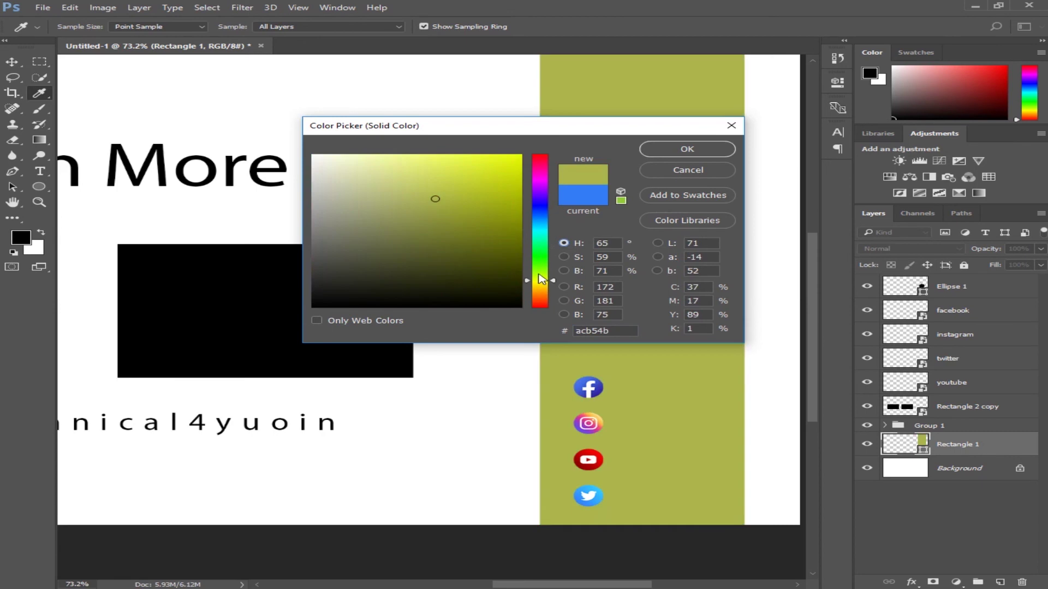
click(539, 259)
drag(465, 174, 503, 201)
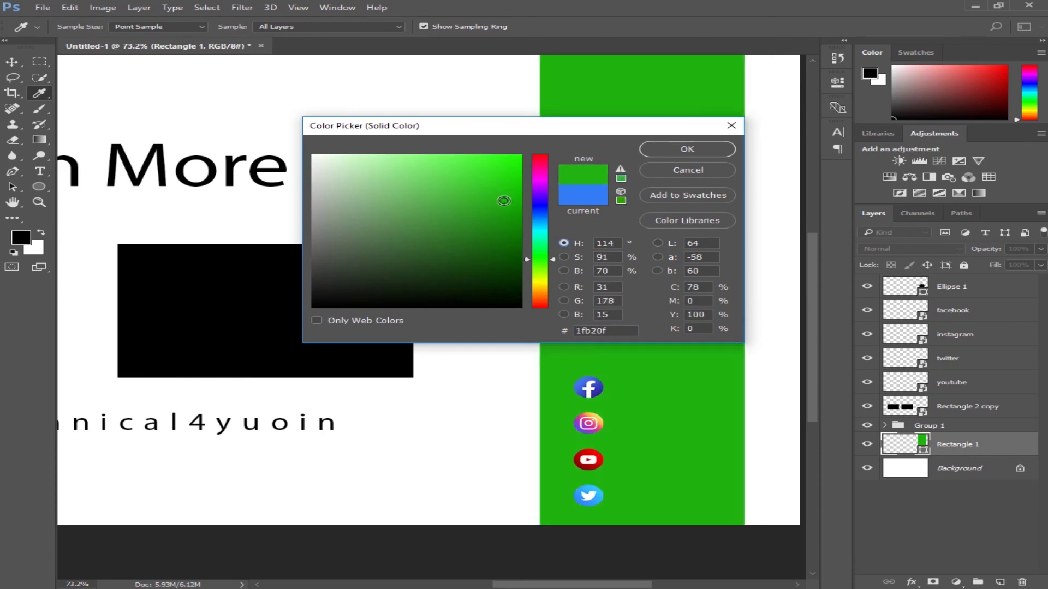
click(439, 211)
- Settle on light gray #cfcfcf for the column fill and confirm it
drag(539, 239, 540, 182)
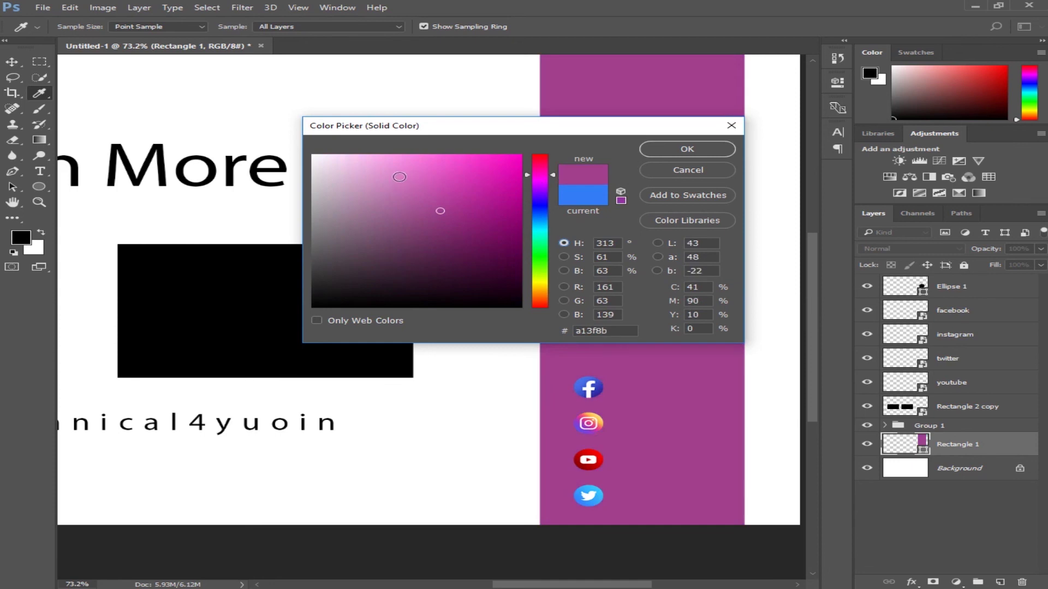
drag(435, 189, 445, 177)
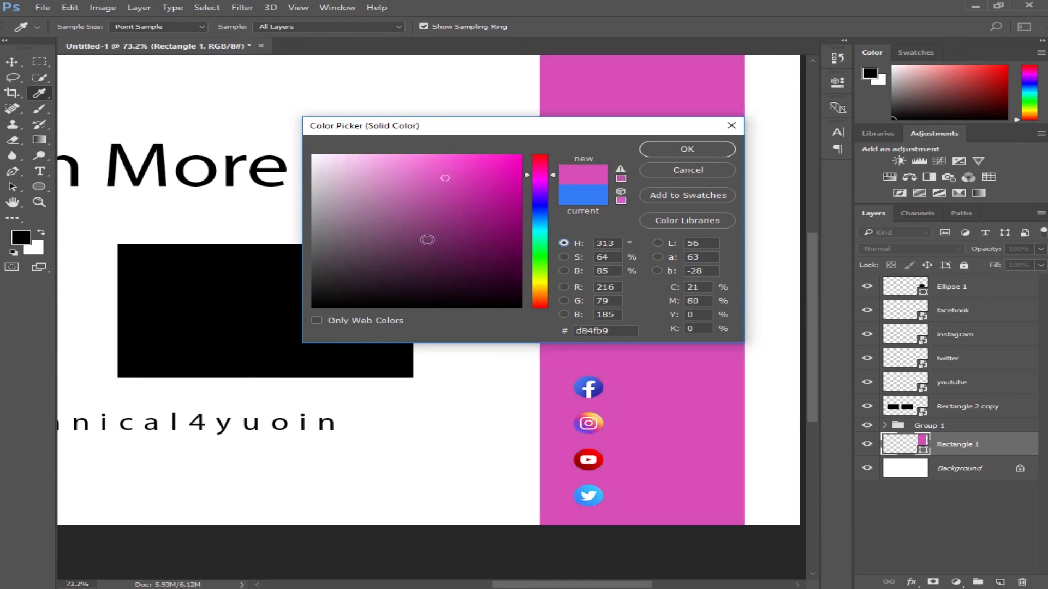
mouse_move(427, 240)
mouse_down()
mouse_move(310, 244)
mouse_move(302, 180)
mouse_up()
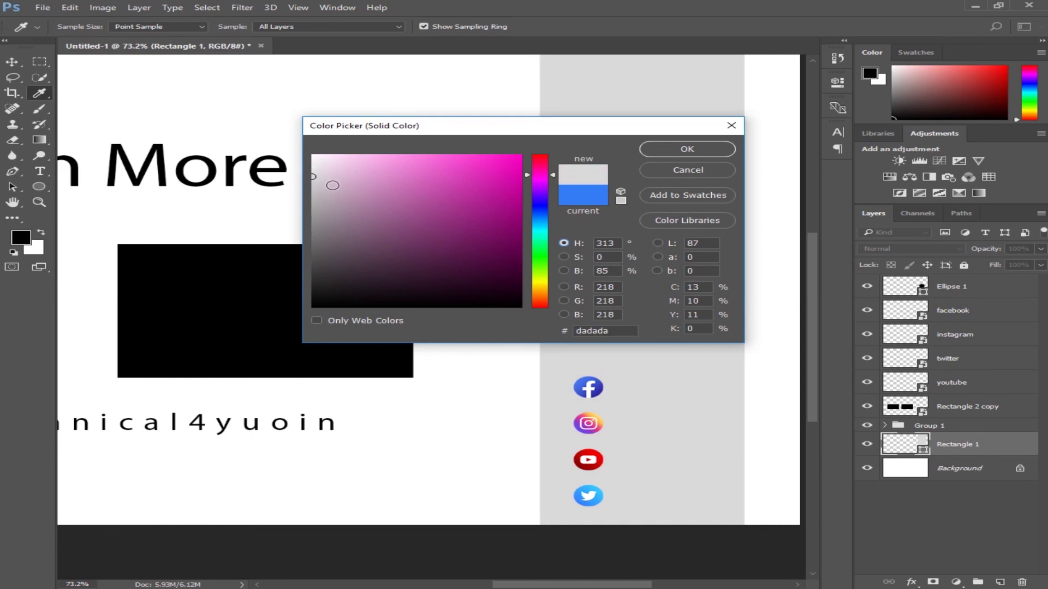
drag(325, 186, 305, 187)
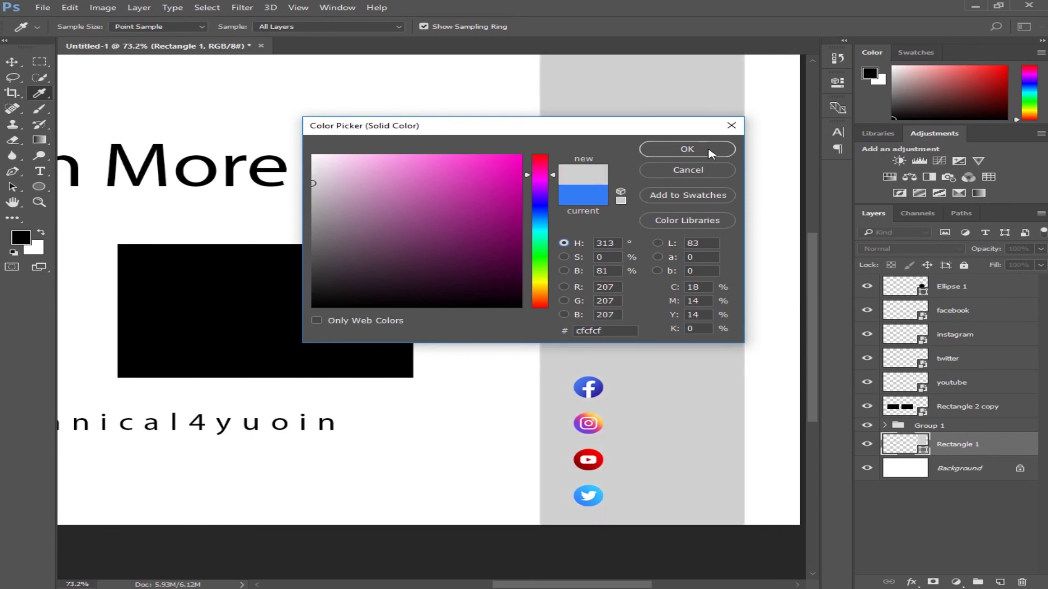
click(687, 149)
scroll(635, 181, down, 2)
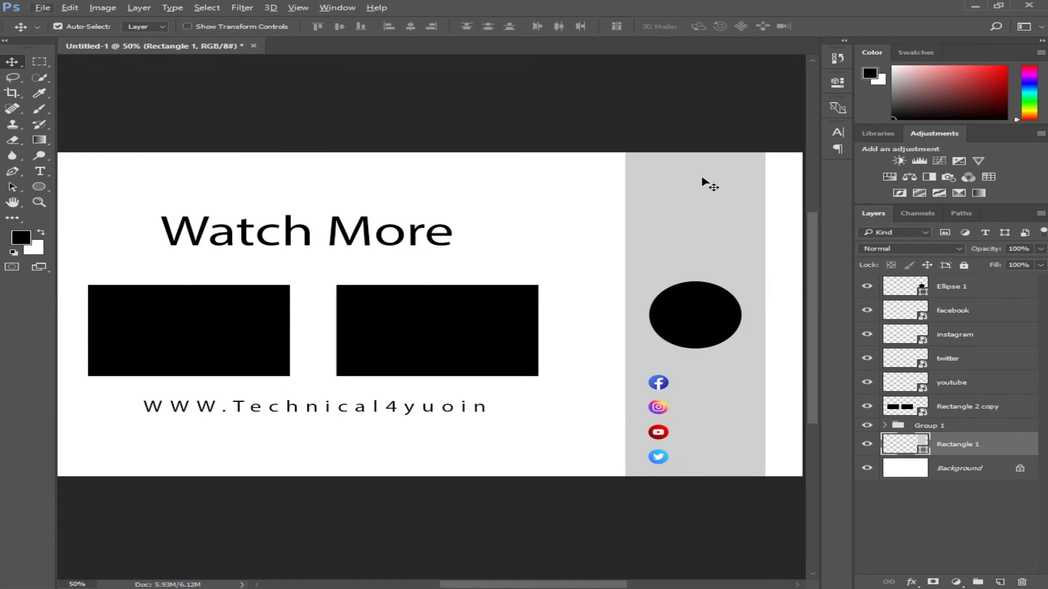
scroll(567, 285, down, 3)
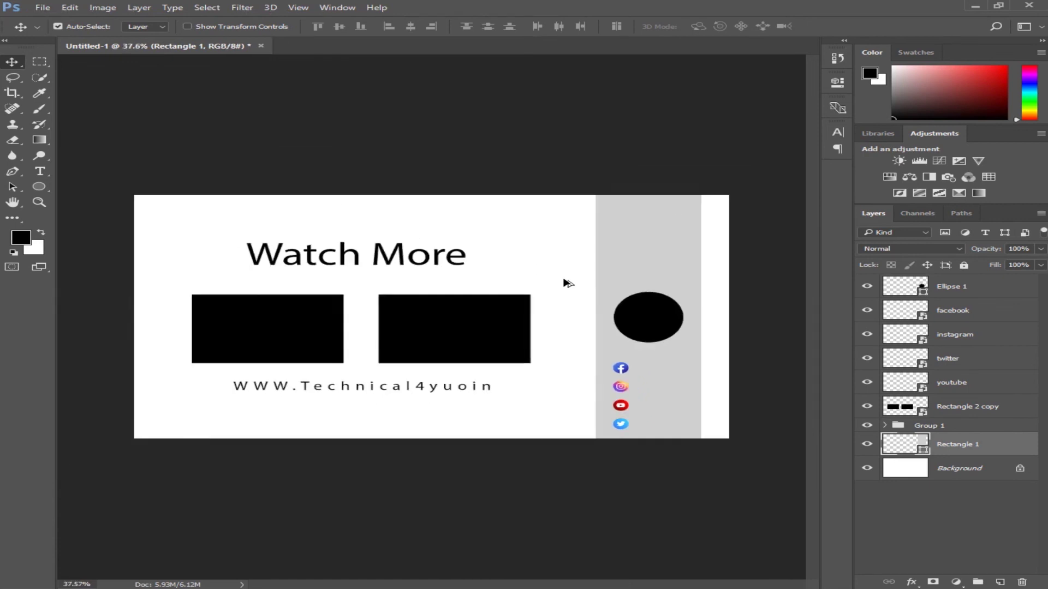
scroll(660, 345, up, 2)
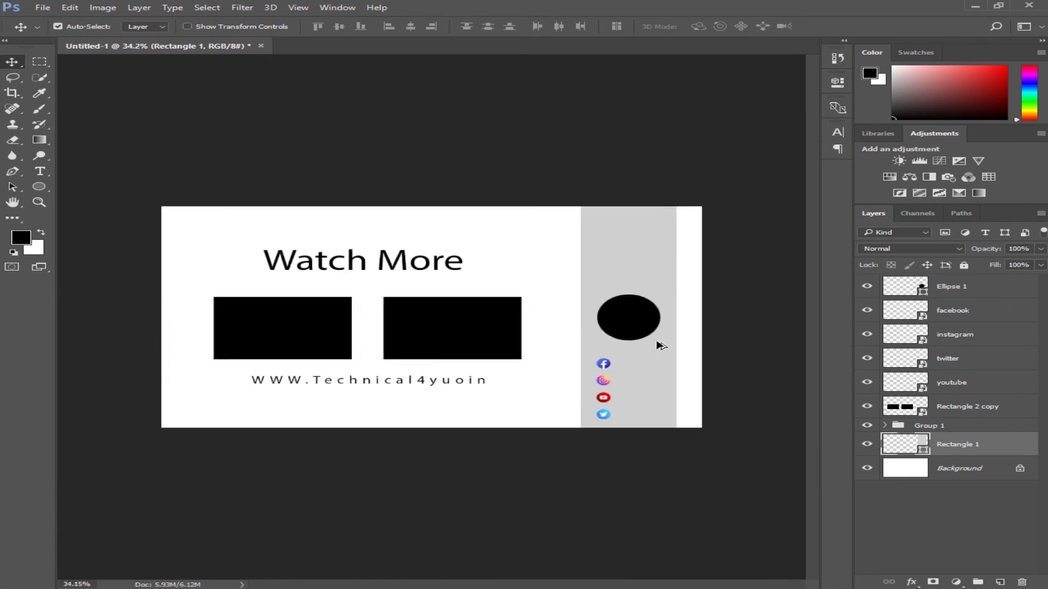
scroll(586, 398, up, 1)
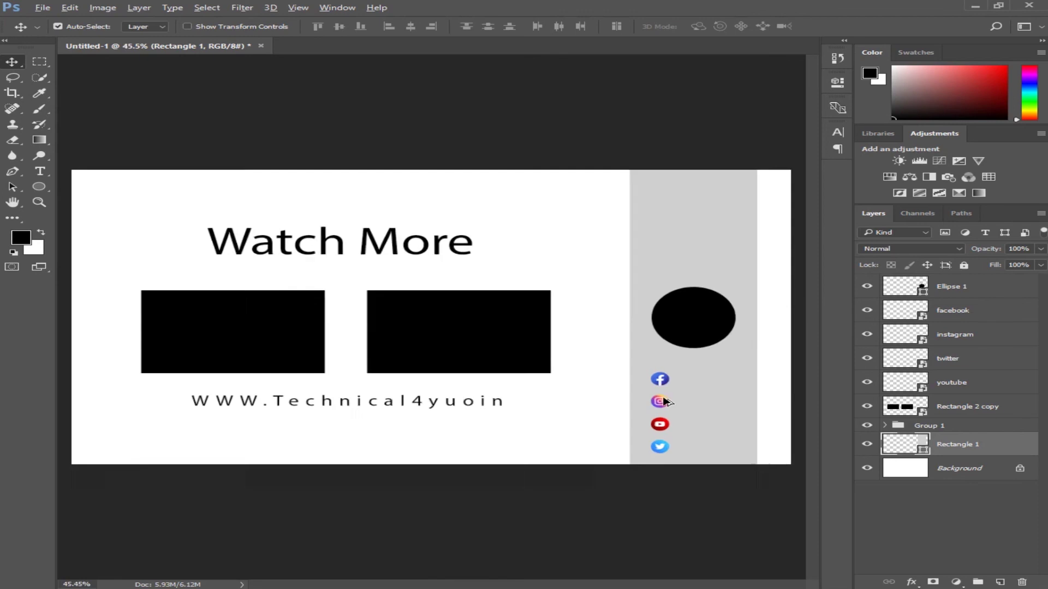
scroll(668, 404, up, 2)
drag(693, 375, 234, 322)
scroll(218, 325, up, 2)
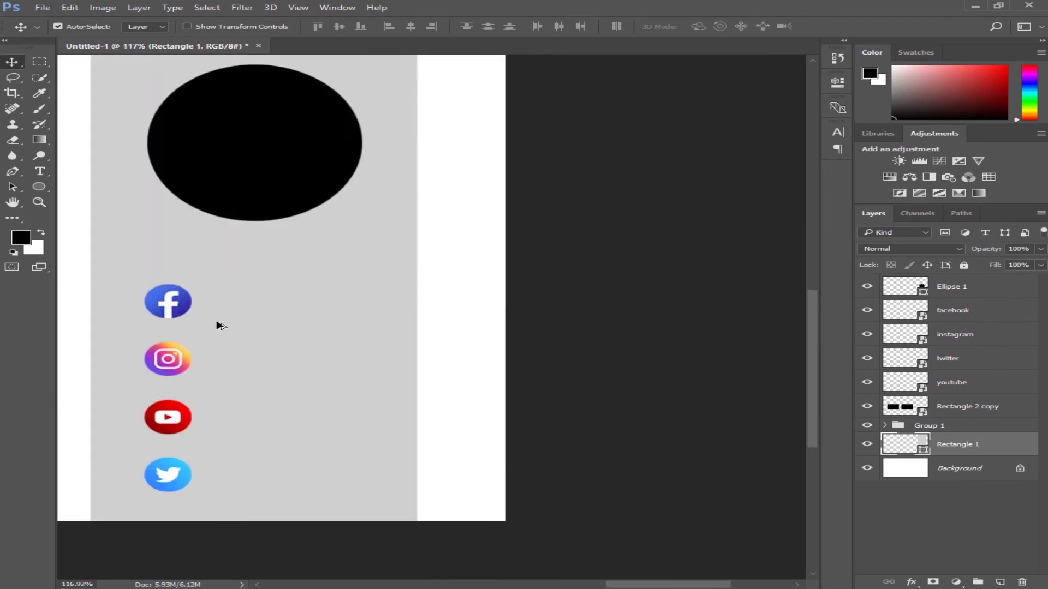
scroll(311, 297, up, 1)
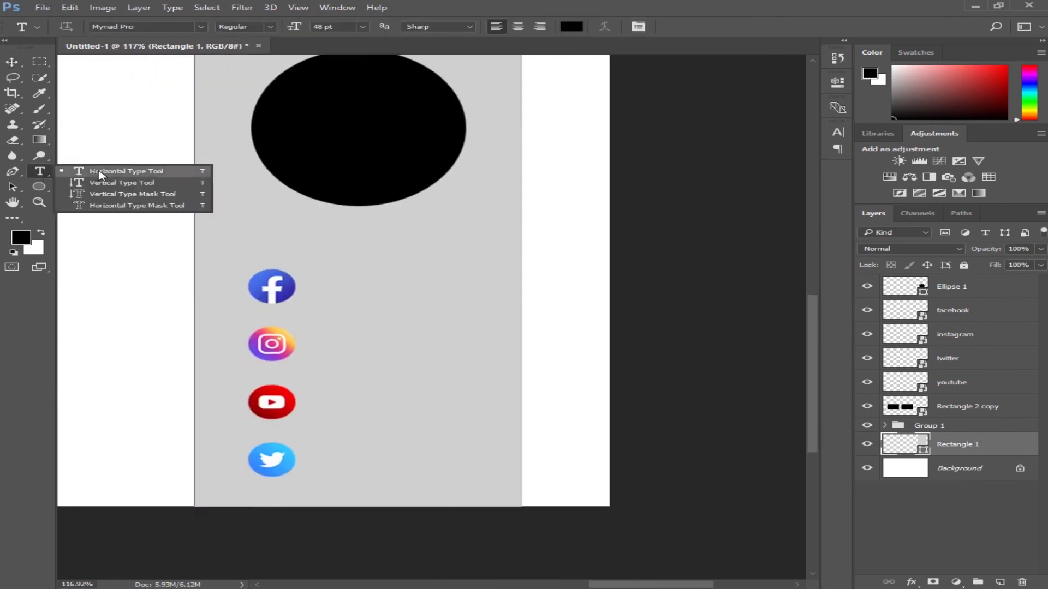
- Add the channel handle as a text line right of the Facebook icon
drag(46, 178, 109, 174)
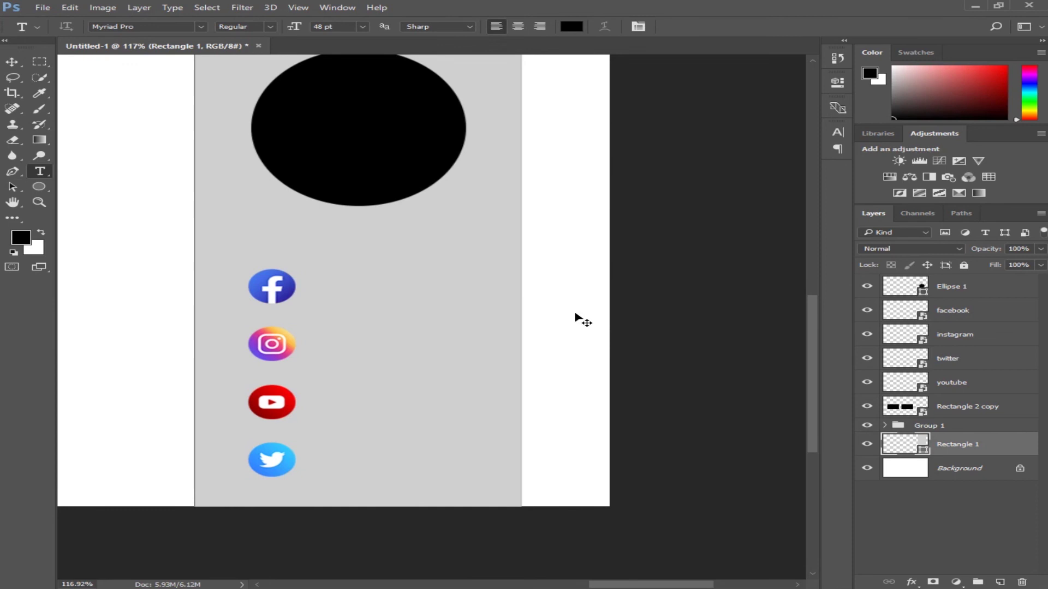
click(330, 292)
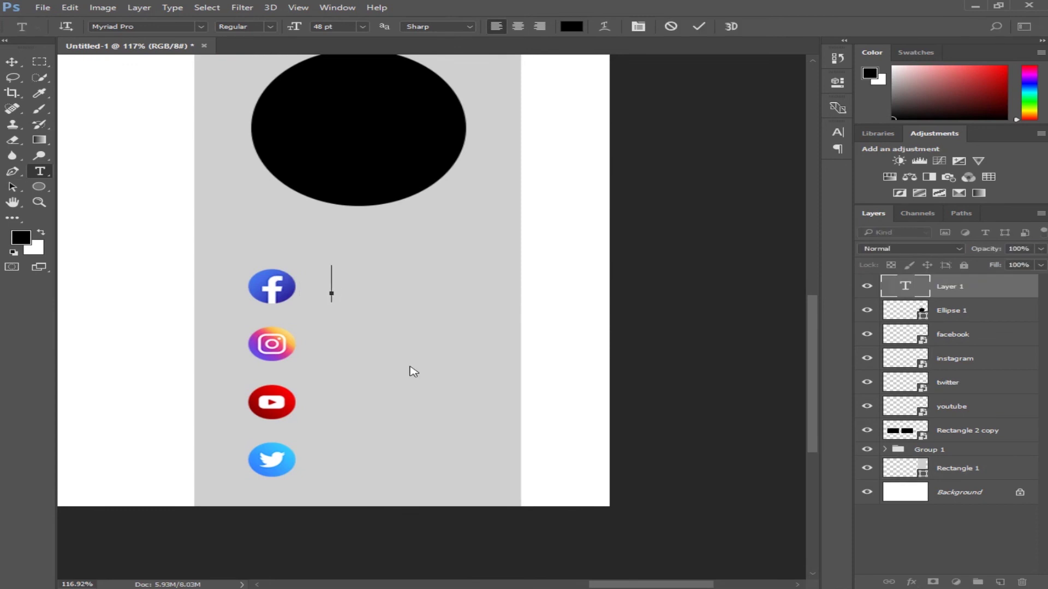
text(@)
text(Te)
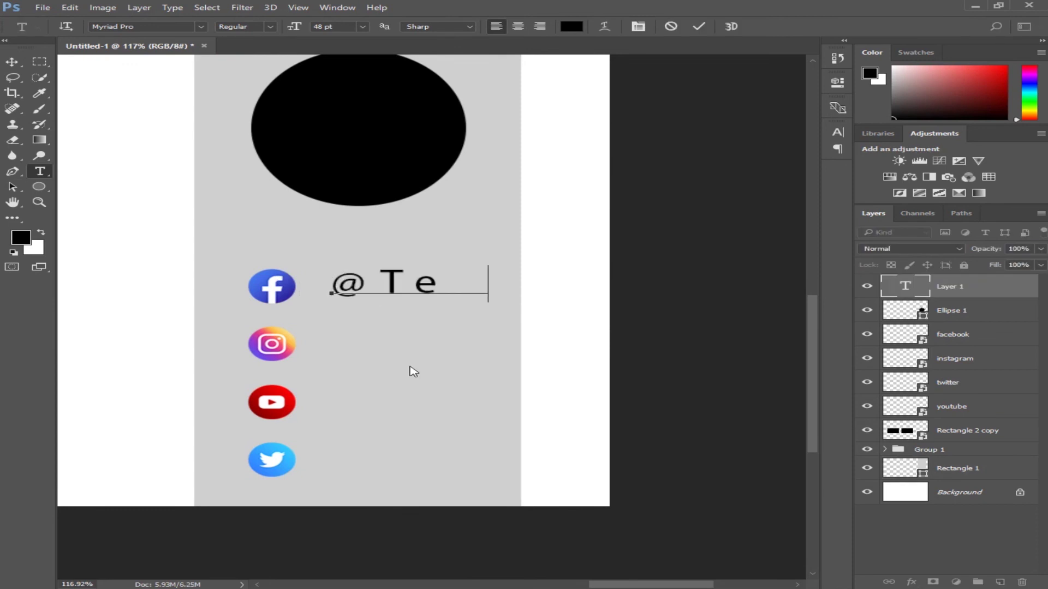
text(chnic)
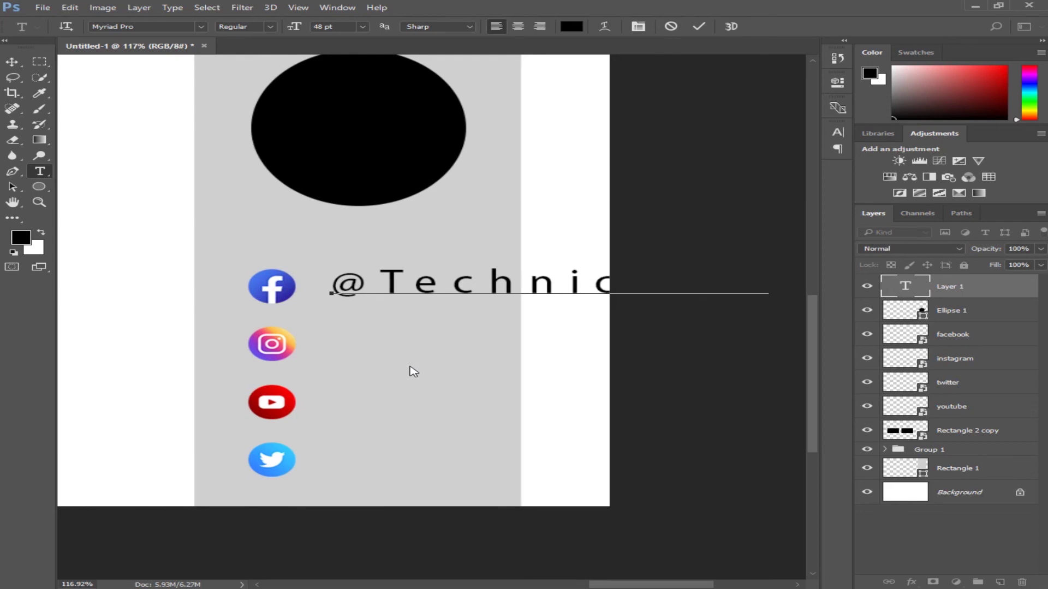
click(12, 62)
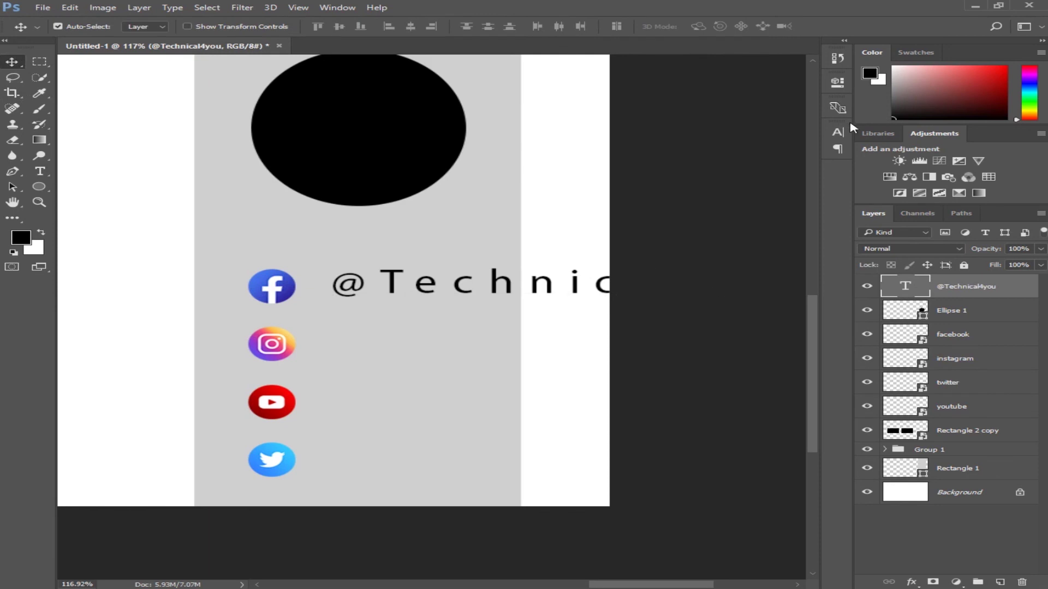
- Reset the handle text's tracking to 0 in the Character panel
click(837, 83)
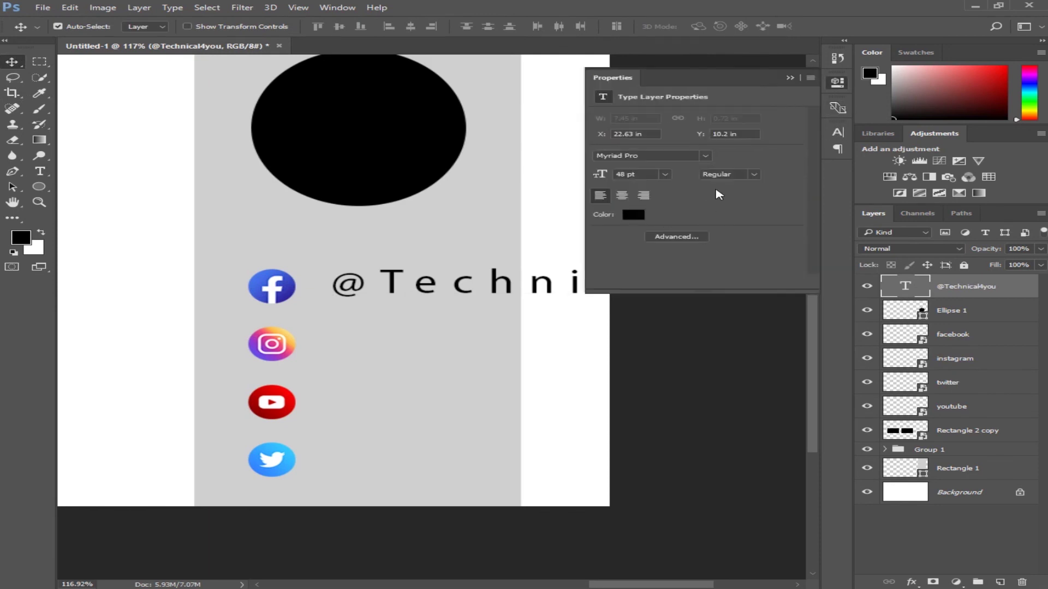
click(678, 237)
click(765, 177)
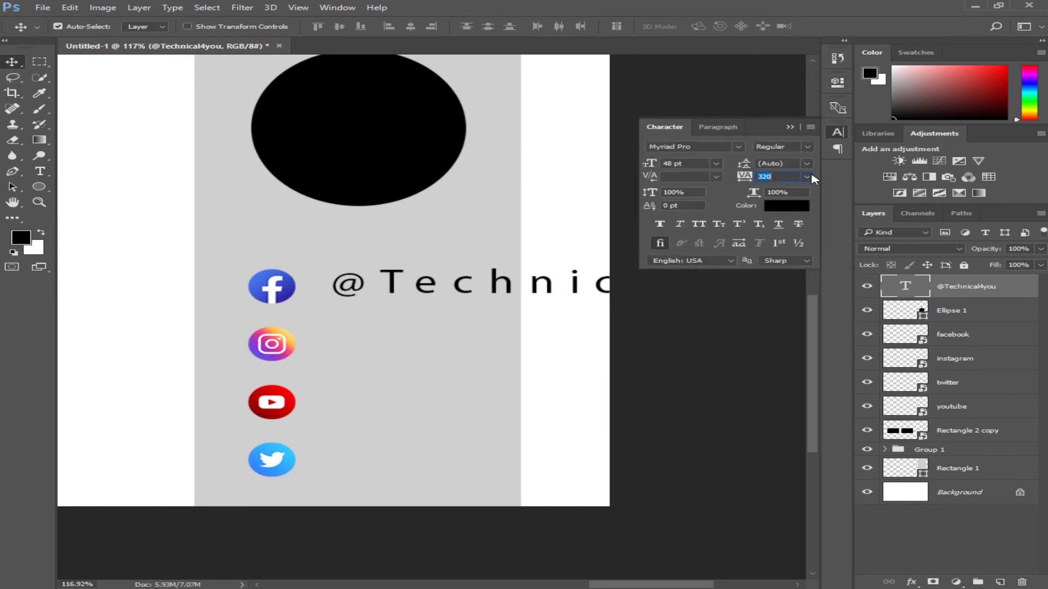
click(807, 177)
click(795, 273)
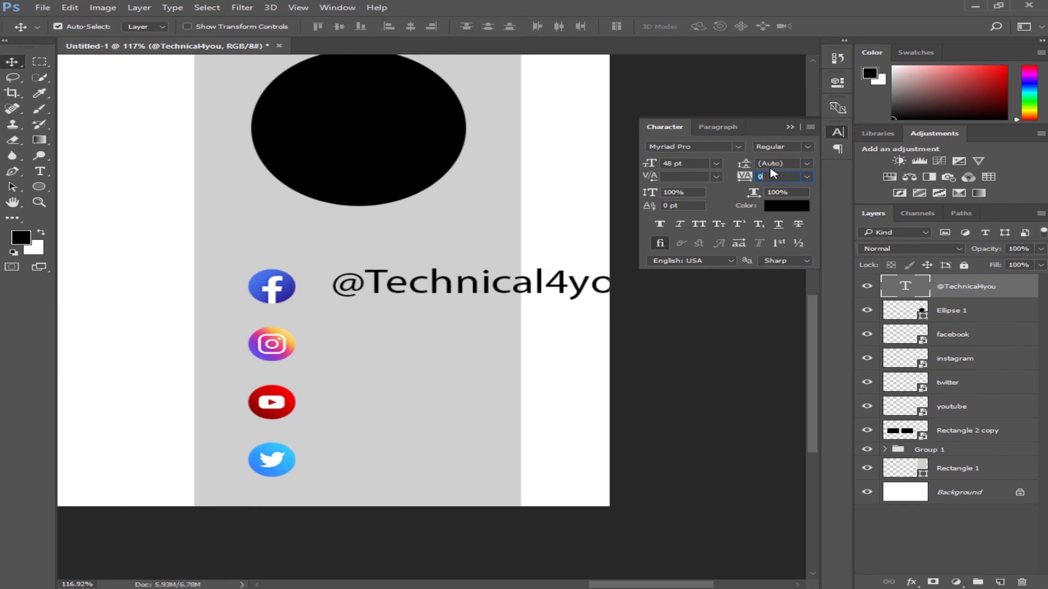
click(796, 129)
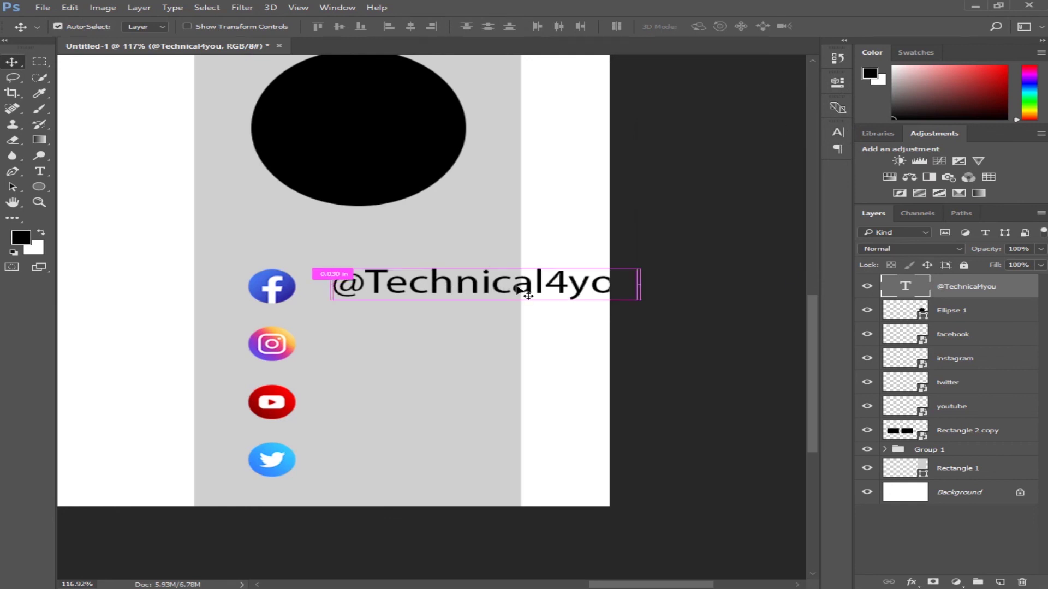
- Scale the handle text to about a third and place it beside the Facebook icon
key(ctrl+t)
drag(641, 265, 391, 296)
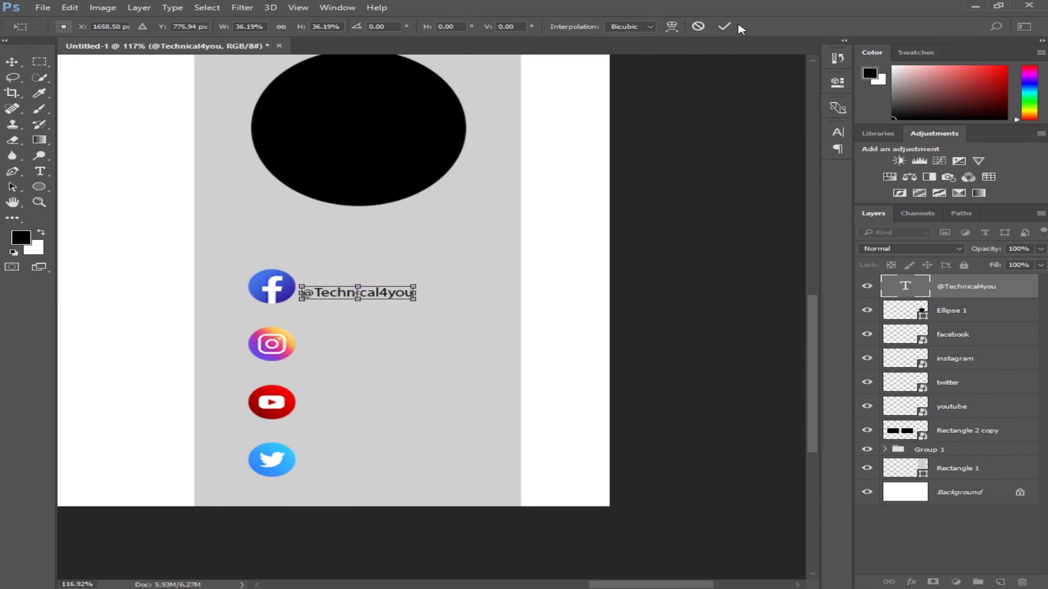
click(724, 26)
key(ctrl+0)
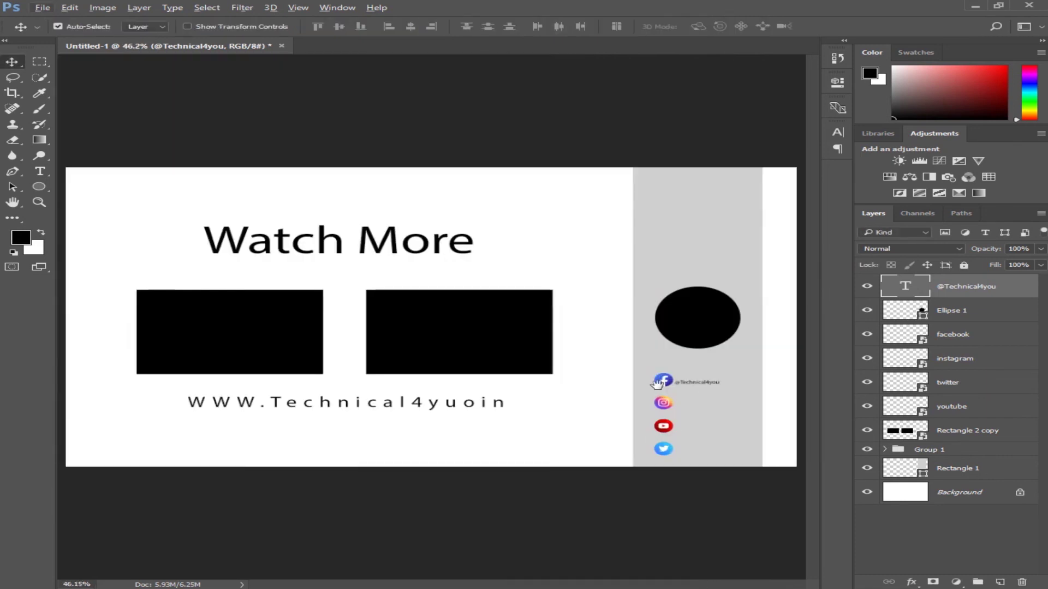
scroll(736, 416, up, 2)
drag(695, 391, 175, 377)
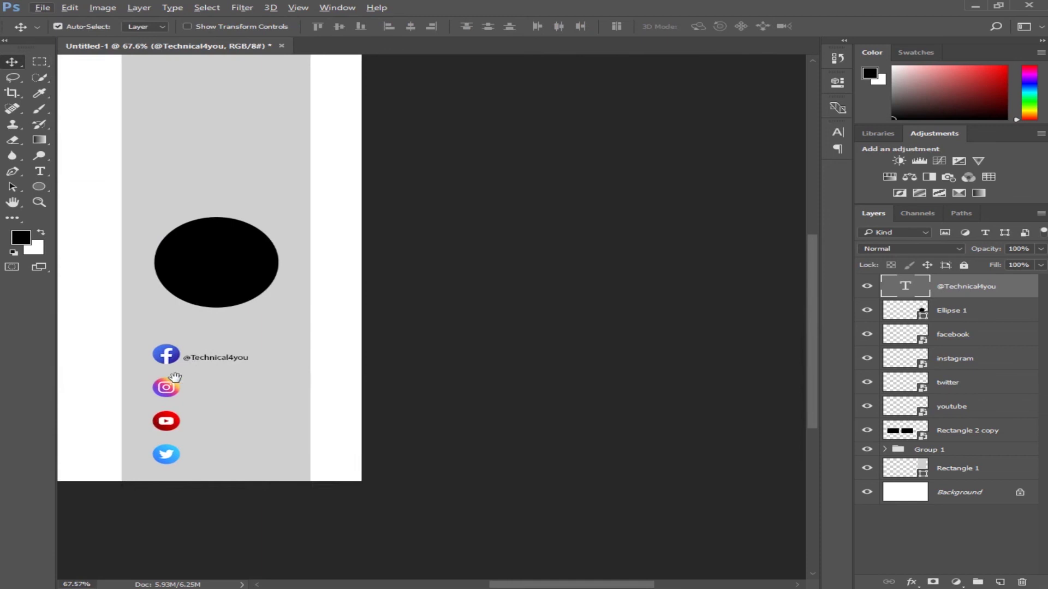
scroll(175, 378, up, 3)
mouse_move(222, 353)
mouse_down()
mouse_move(213, 345)
mouse_move(249, 340)
mouse_up()
scroll(402, 352, down, 3)
scroll(402, 352, down, 2)
scroll(403, 353, up, 3)
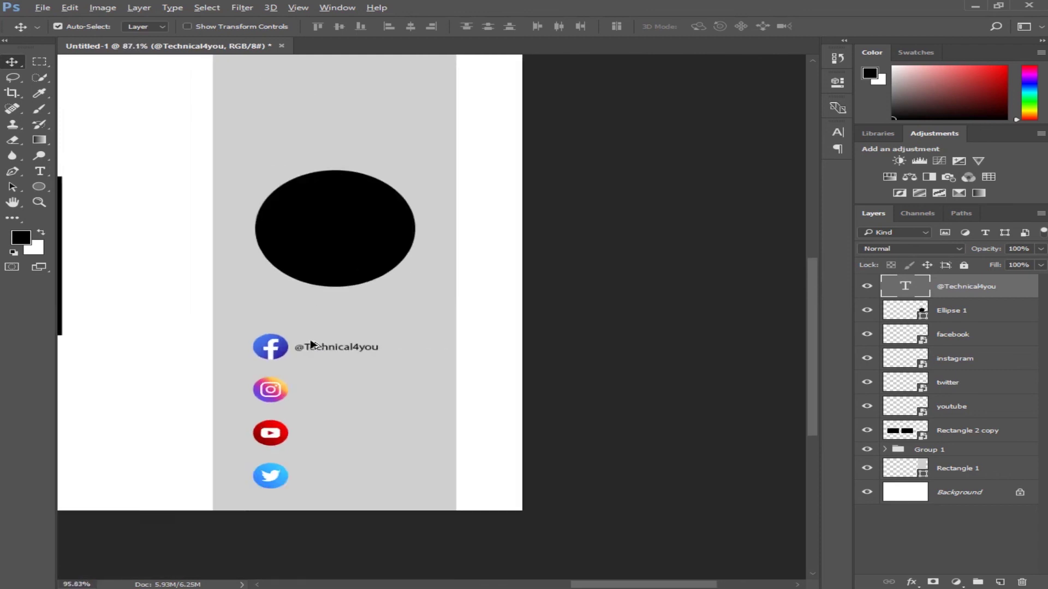
scroll(311, 343, up, 1)
drag(351, 355, 355, 355)
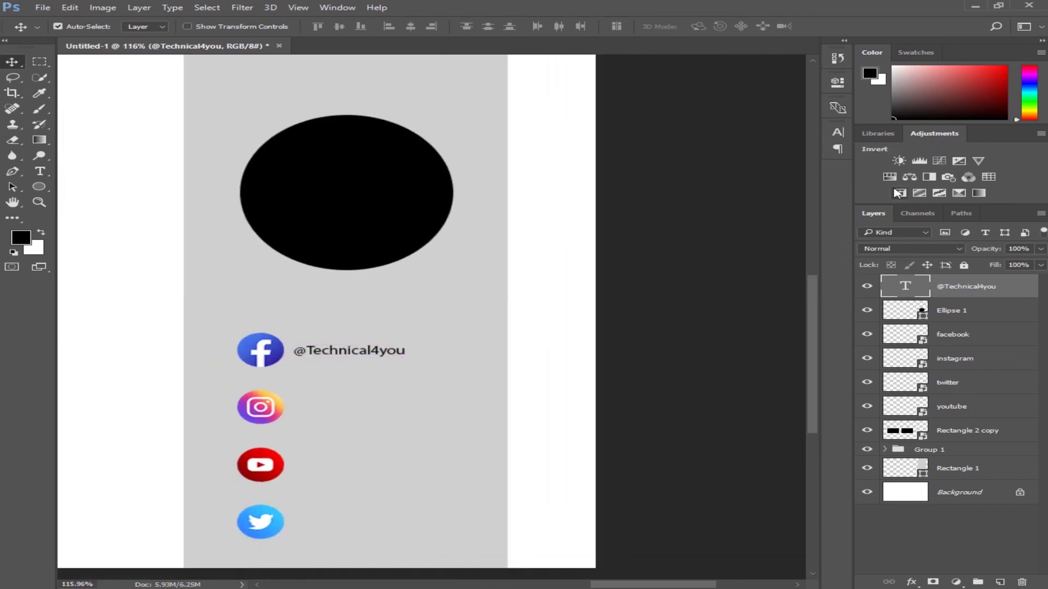
- Widen the handle's letter spacing to 50 and nudge it slightly right
click(837, 83)
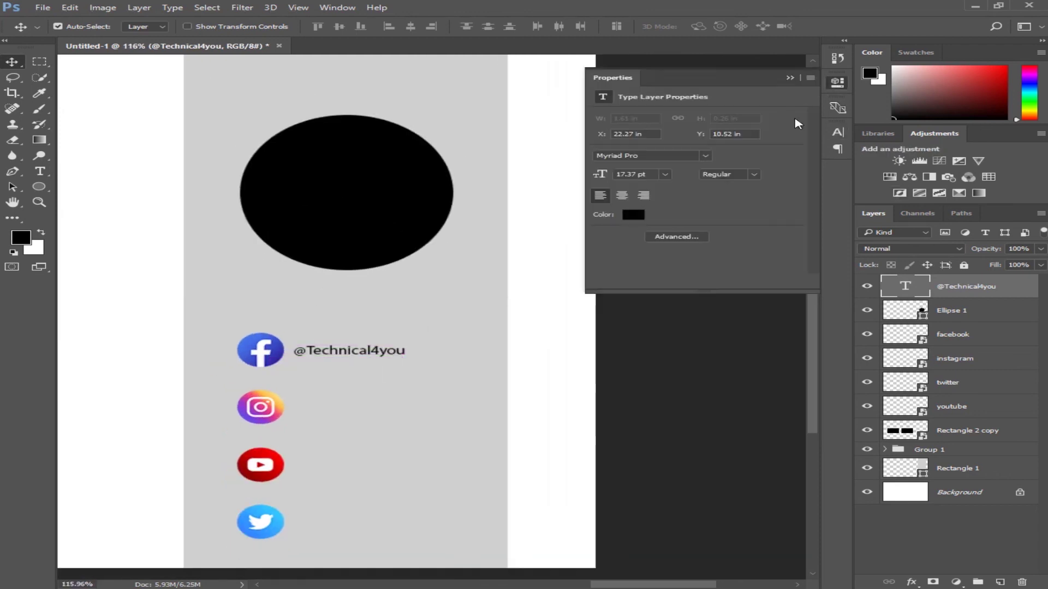
click(687, 235)
click(806, 176)
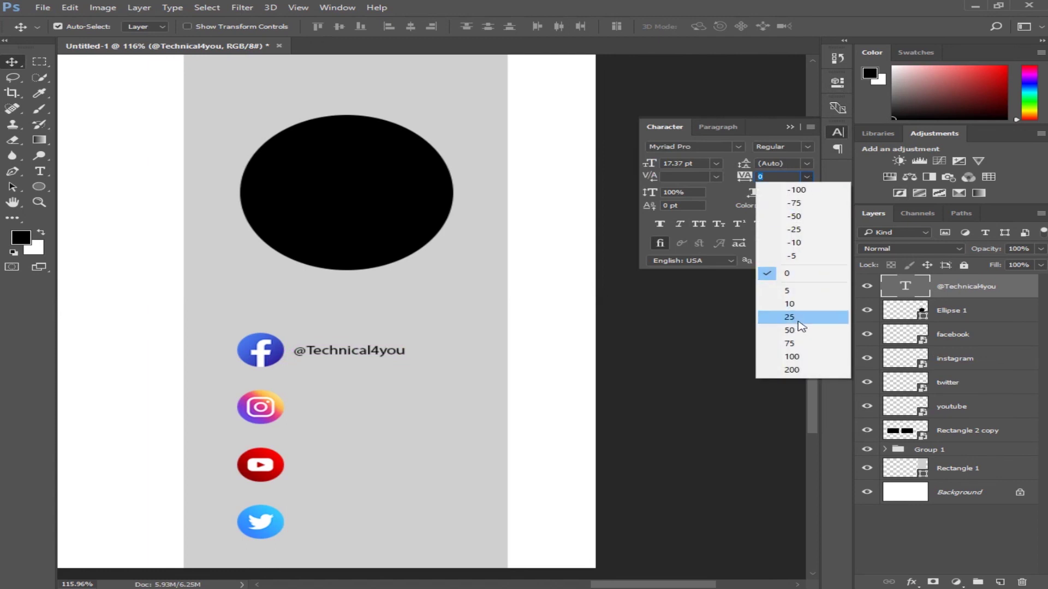
click(796, 317)
click(807, 177)
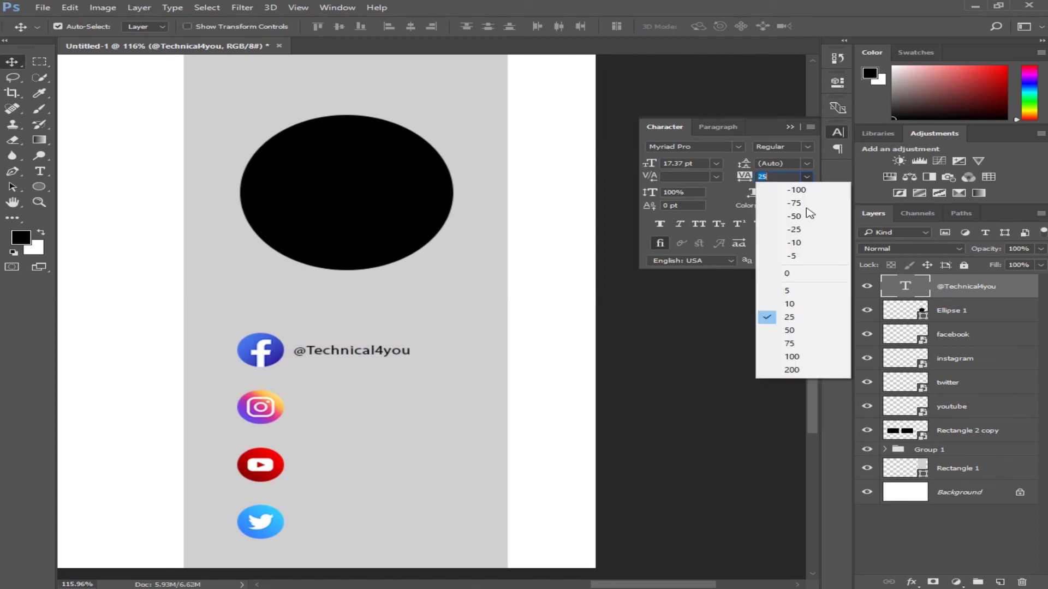
click(794, 330)
click(792, 127)
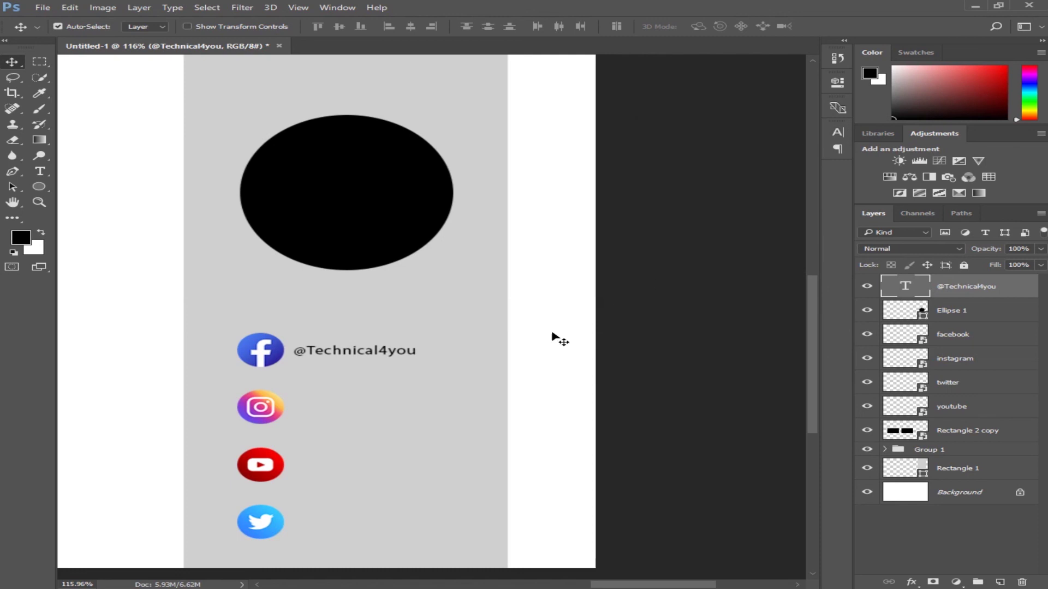
drag(391, 353, 402, 355)
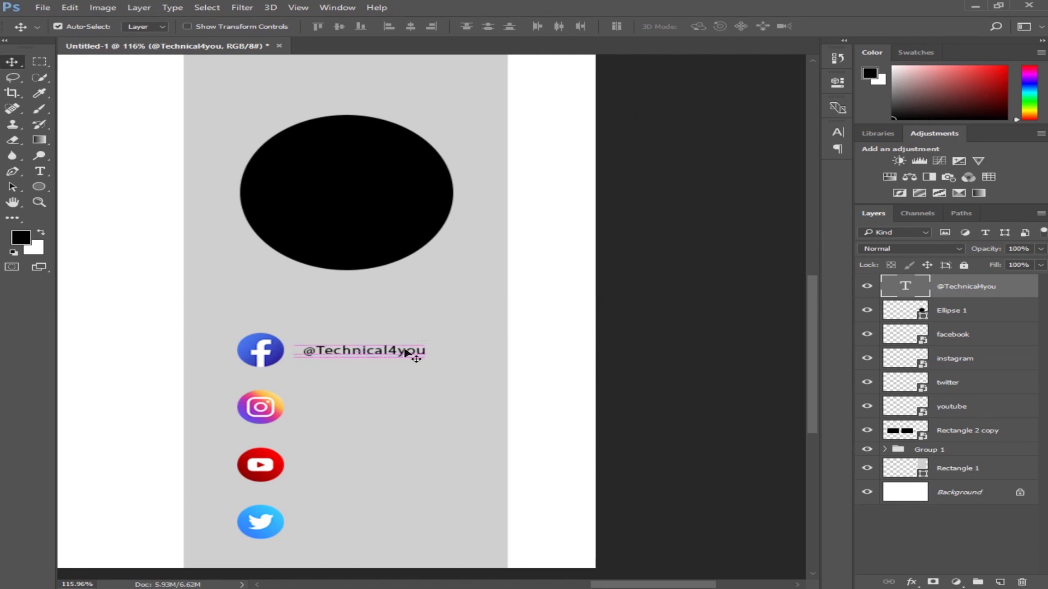
scroll(449, 370, down, 3)
scroll(426, 373, down, 2)
scroll(398, 374, up, 3)
scroll(402, 365, up, 1)
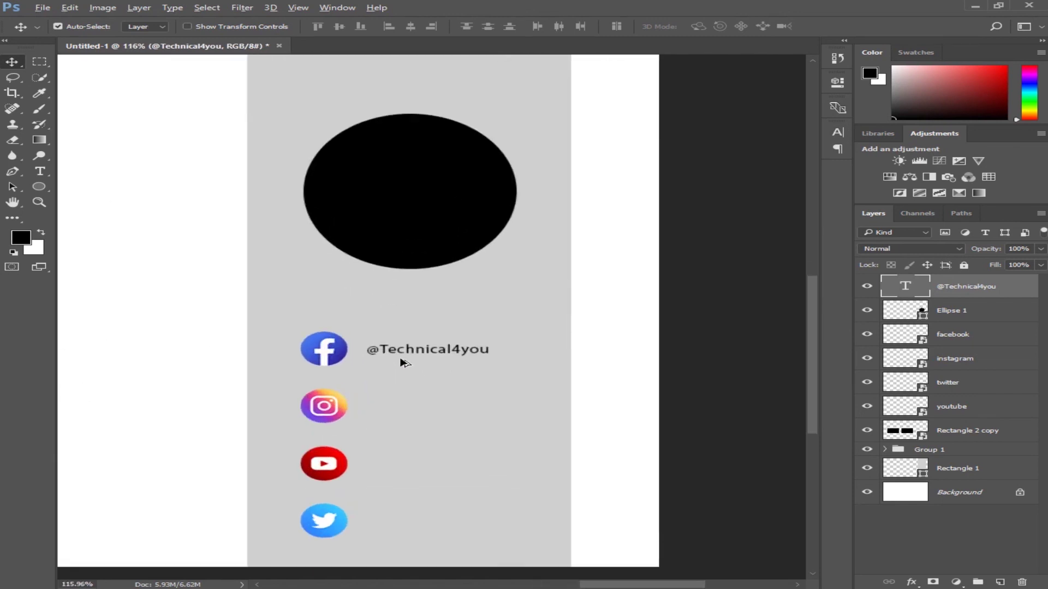
scroll(402, 359, up, 1)
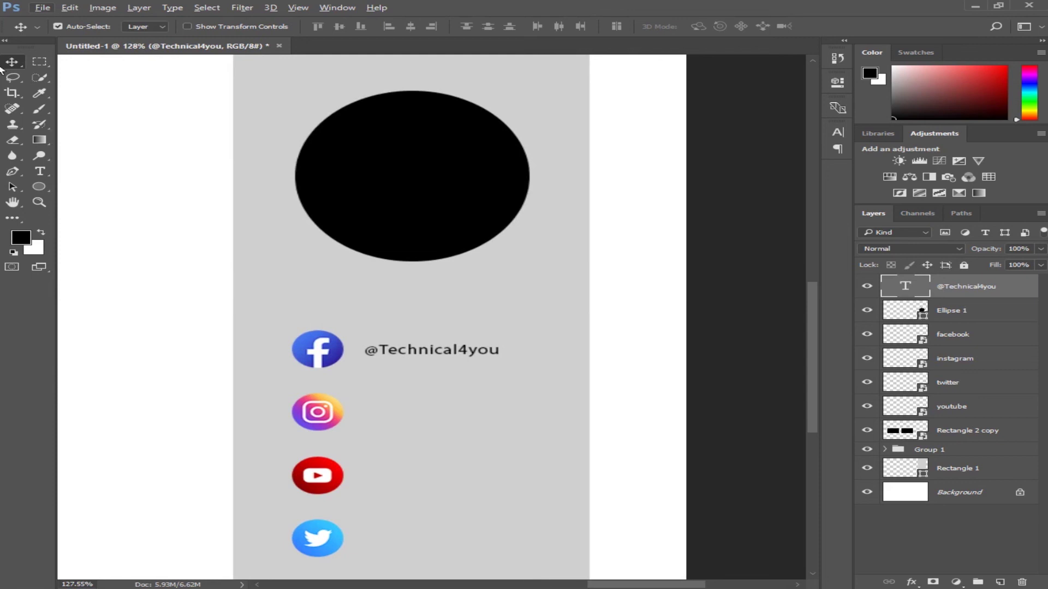
- Draw a rectangle covering the handle text
click(39, 186)
click(89, 188)
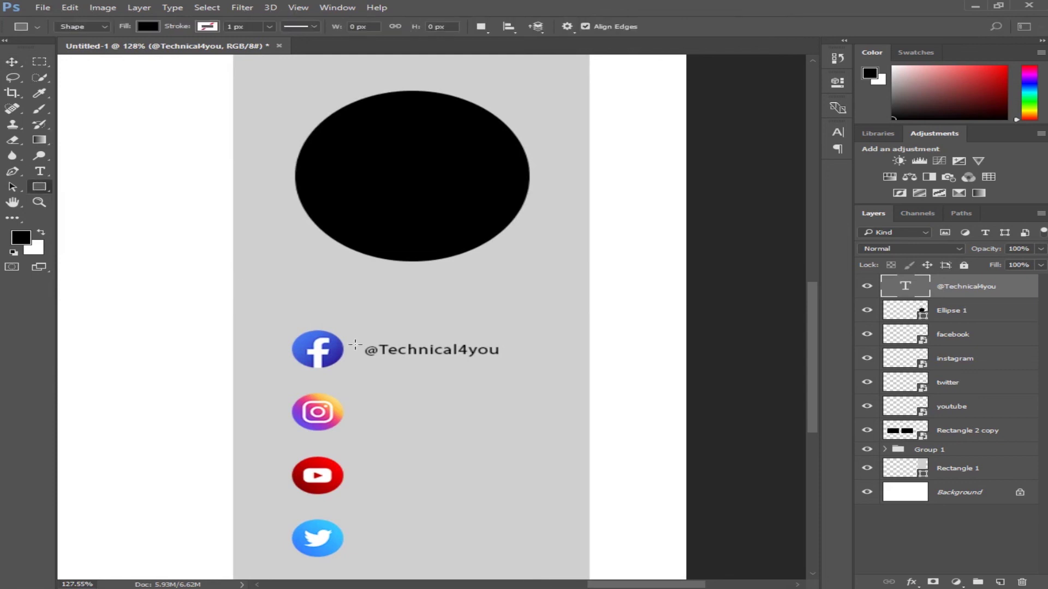
drag(339, 344, 511, 356)
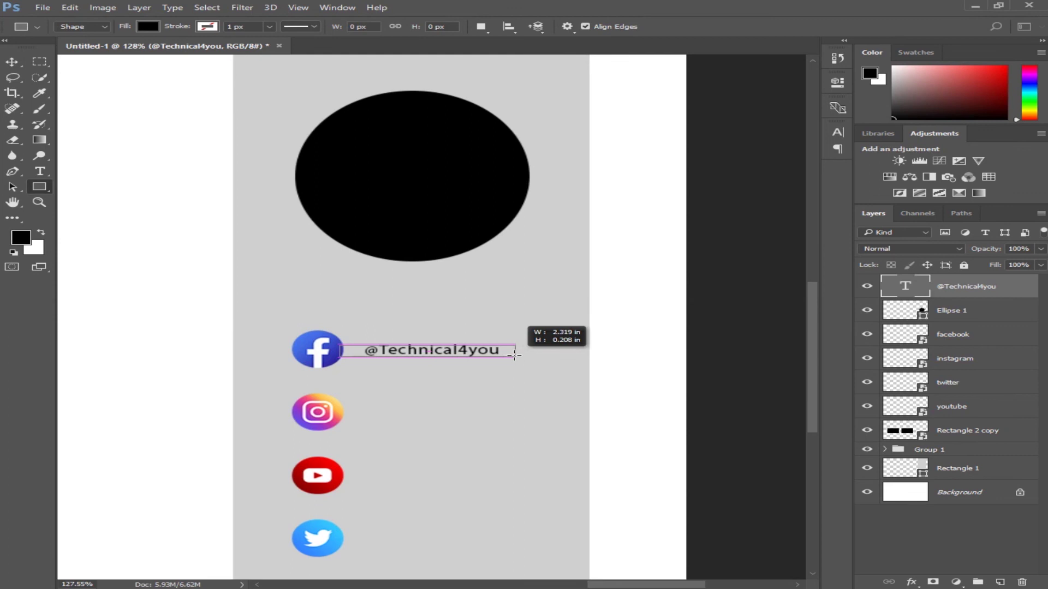
drag(512, 356, 524, 363)
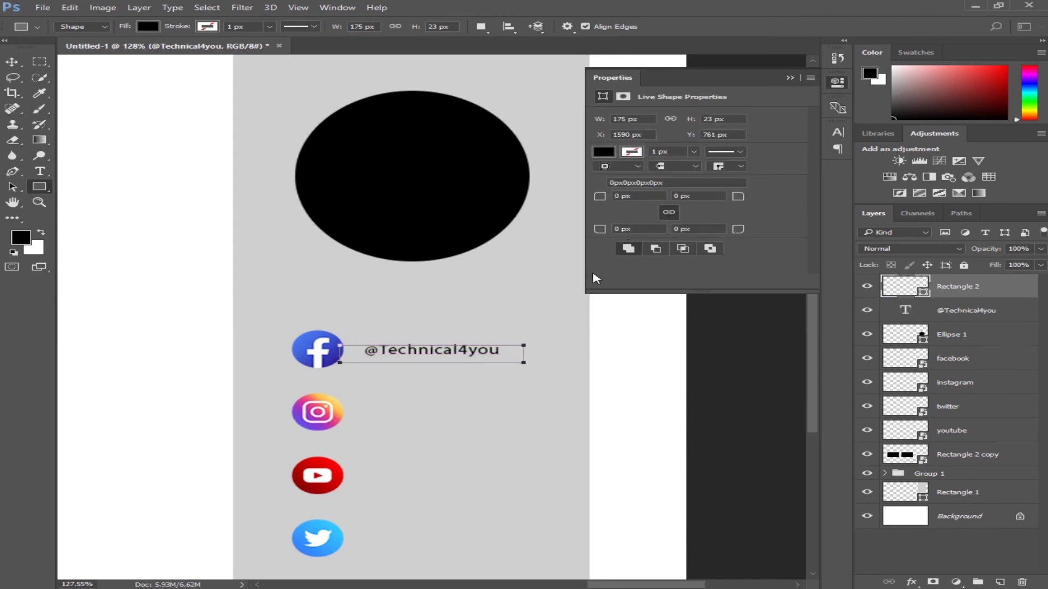
- Fill the bar with the Facebook icon's blue #4165dd and stack the text above it
click(604, 152)
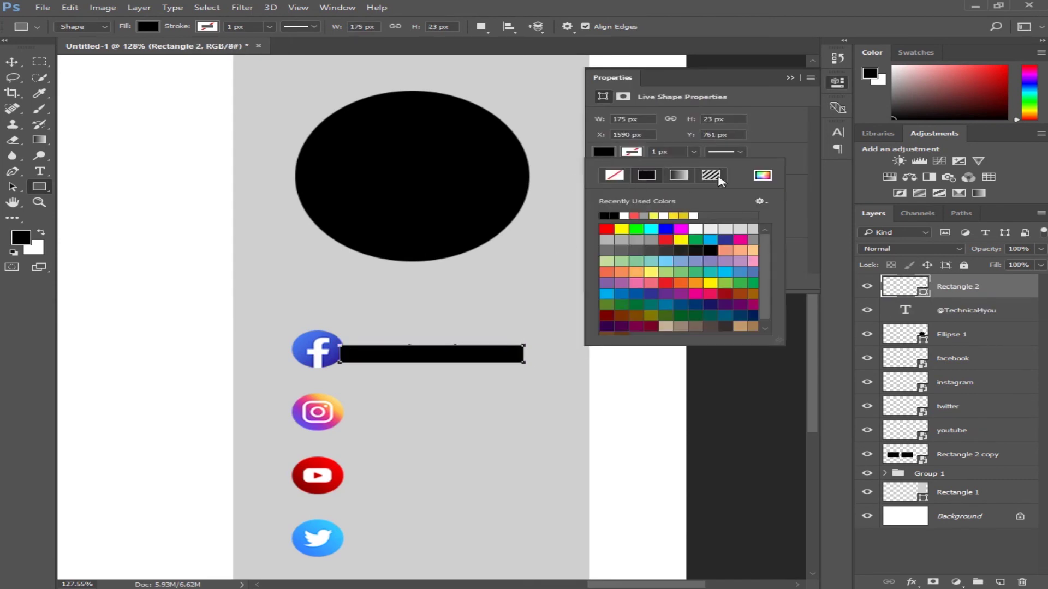
click(762, 175)
click(315, 347)
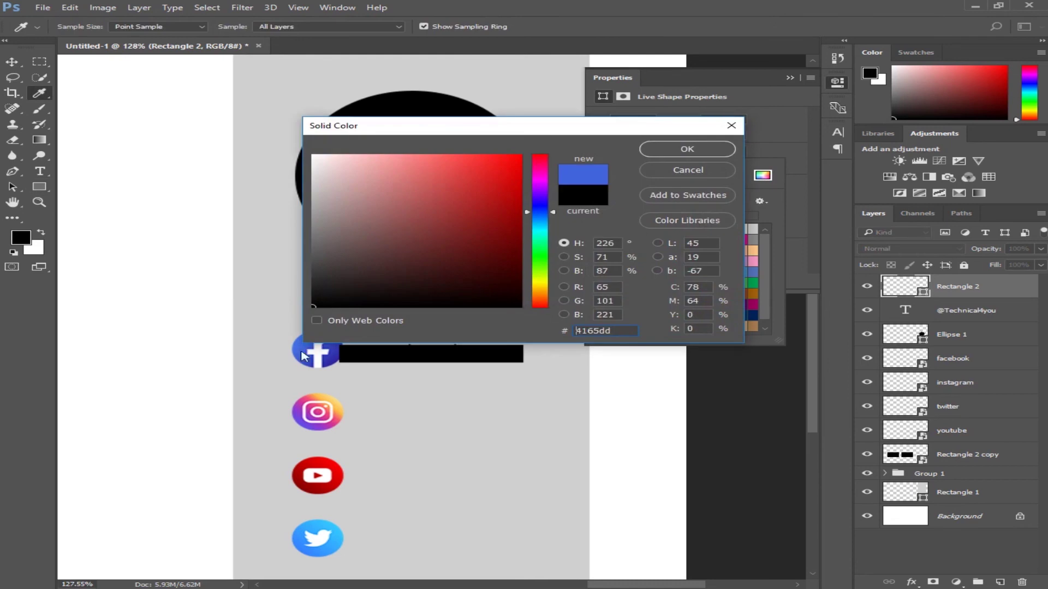
click(693, 152)
click(789, 77)
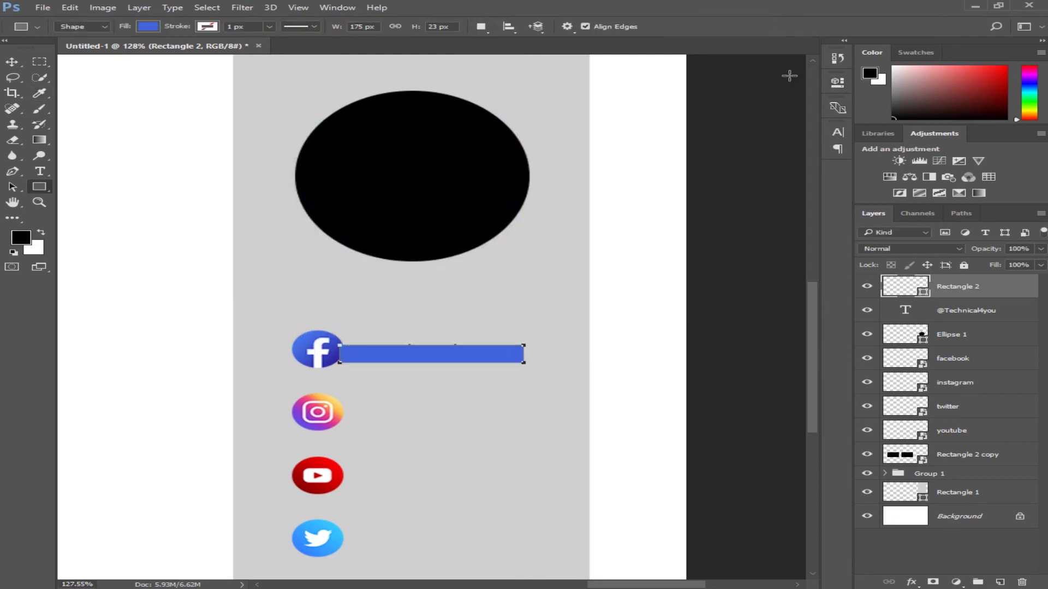
drag(946, 308, 947, 281)
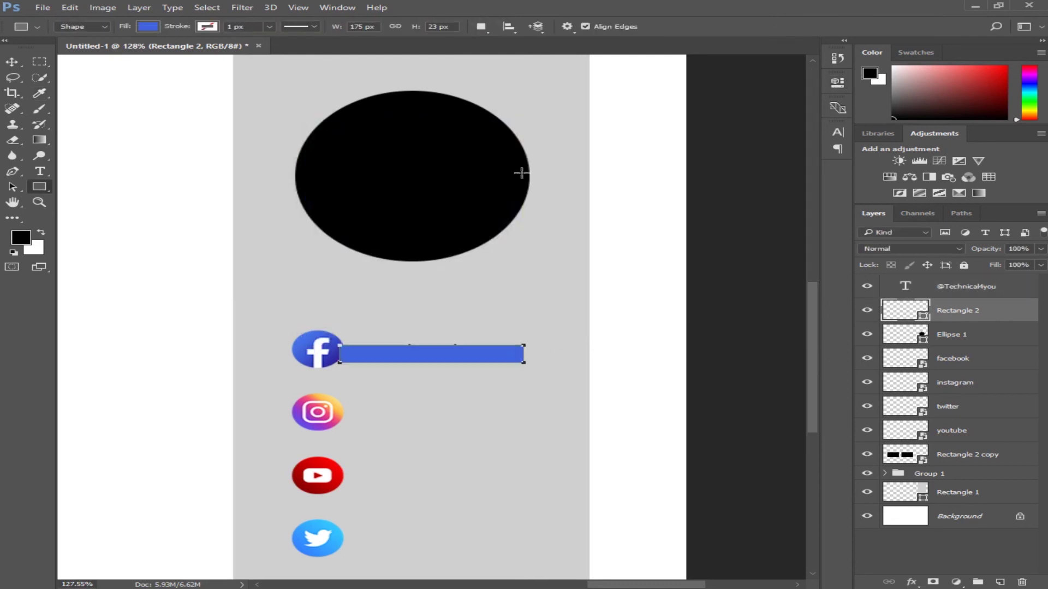
- Move the blue bar layer beneath the facebook layer
click(12, 62)
scroll(437, 353, up, 1)
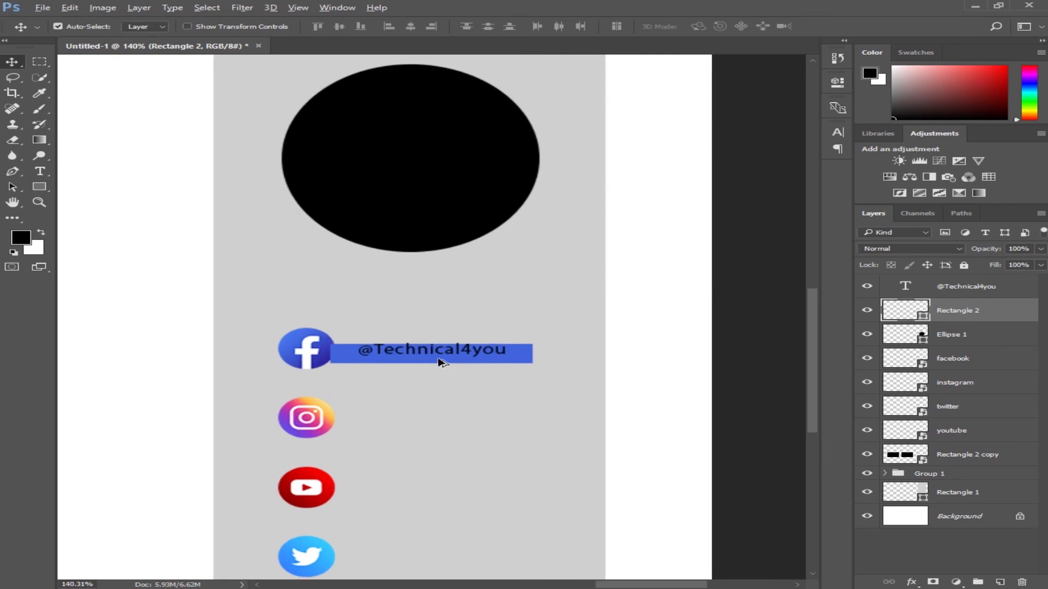
scroll(361, 358, up, 1)
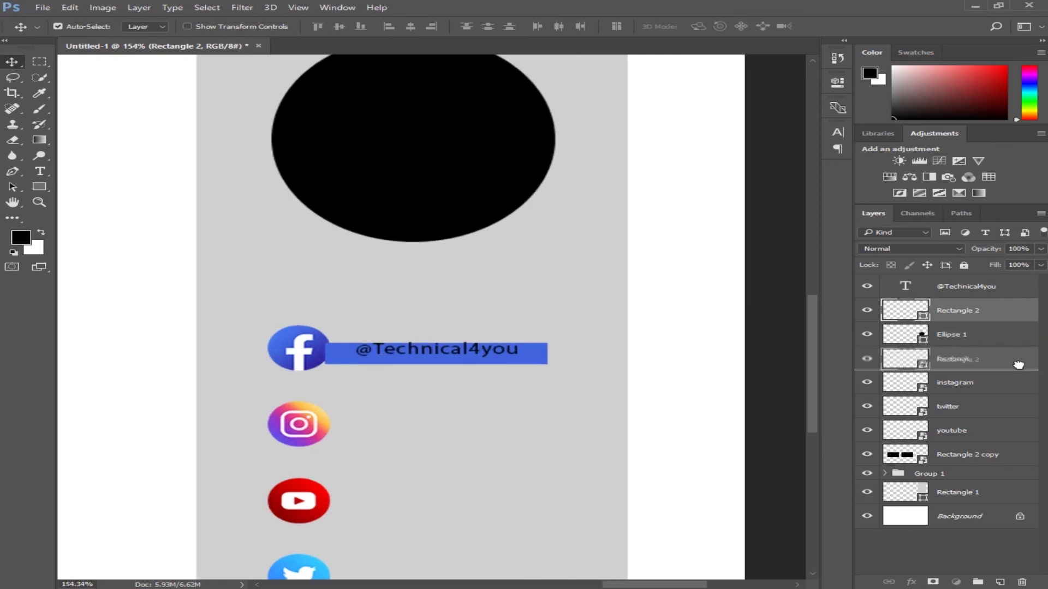
drag(1006, 319, 1017, 370)
scroll(351, 379, up, 2)
scroll(344, 355, up, 2)
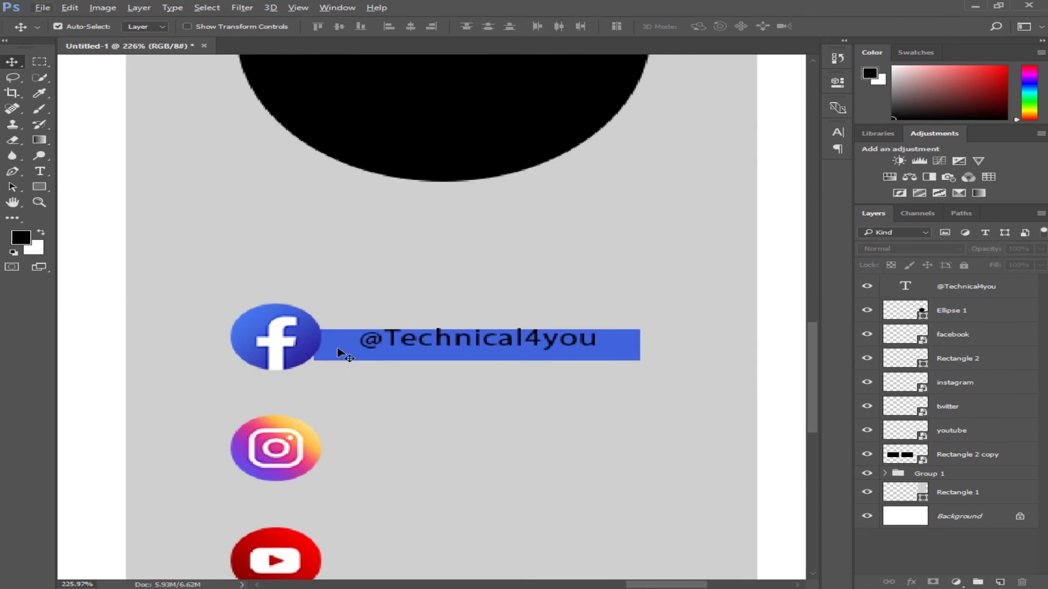
- Line the bar up under the Facebook icon and re-centre the handle text on it
drag(343, 356, 332, 344)
drag(432, 346, 418, 344)
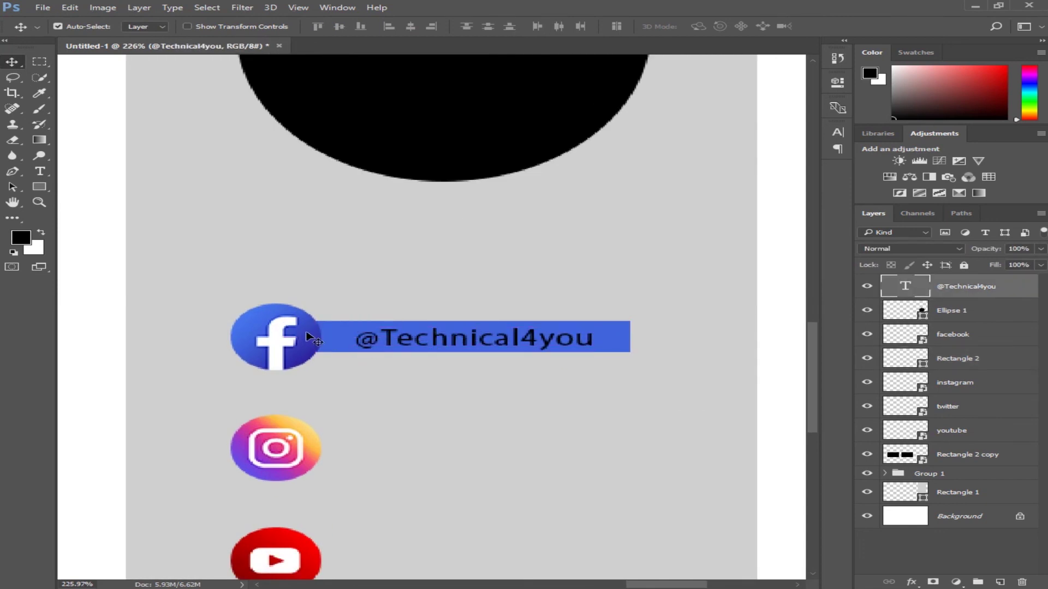
click(349, 339)
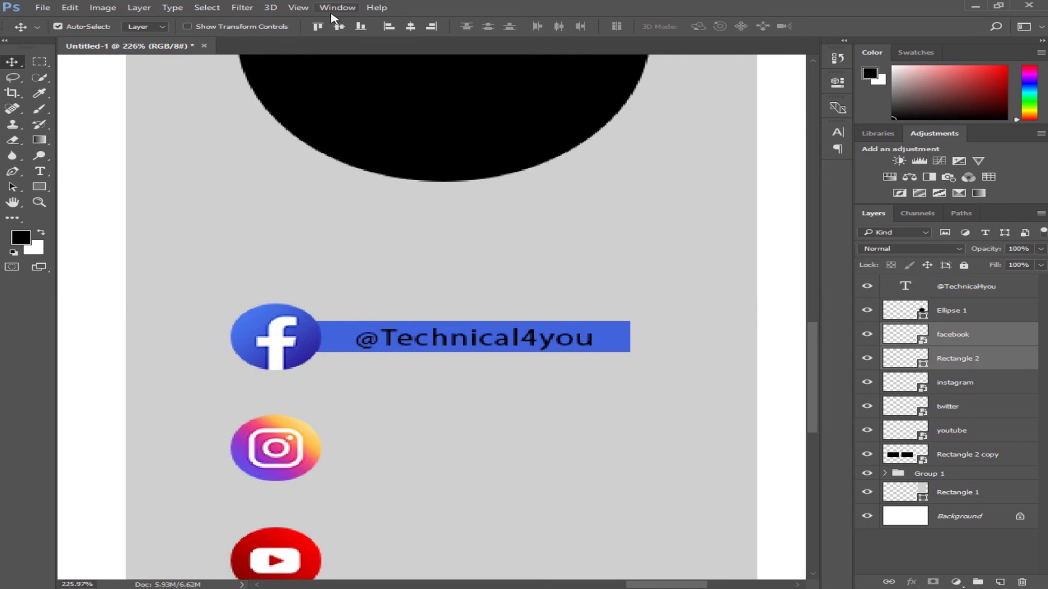
click(410, 28)
key(ctrl+z)
click(654, 295)
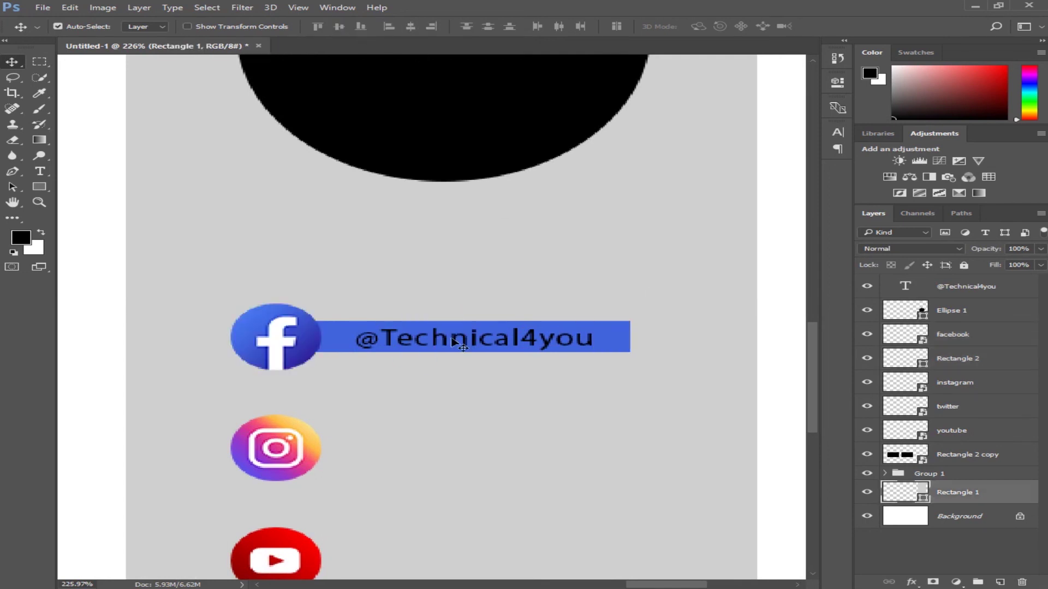
drag(336, 342, 393, 341)
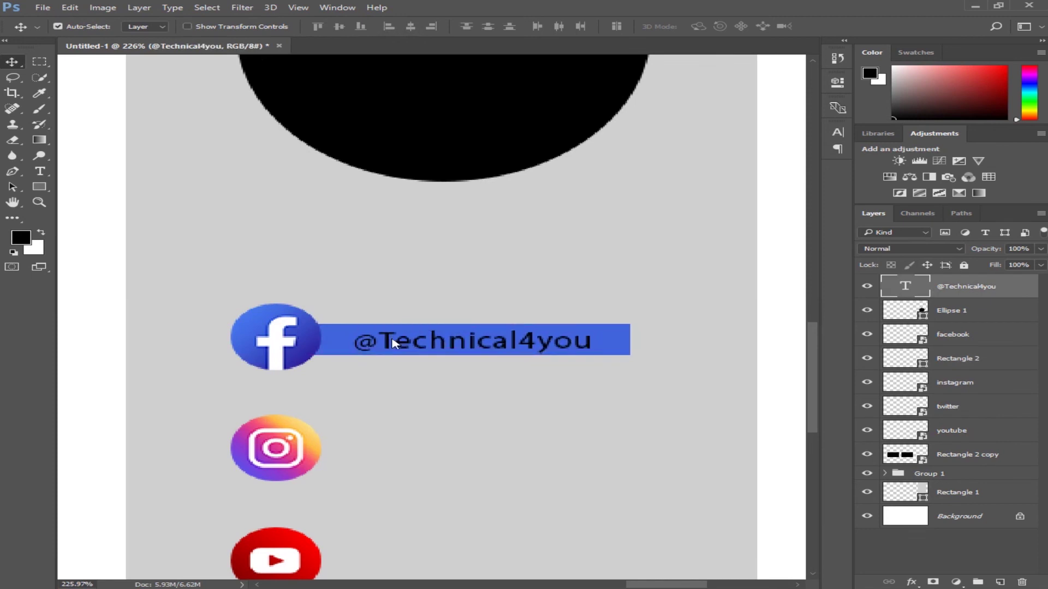
scroll(394, 342, down, 2)
scroll(546, 350, down, 2)
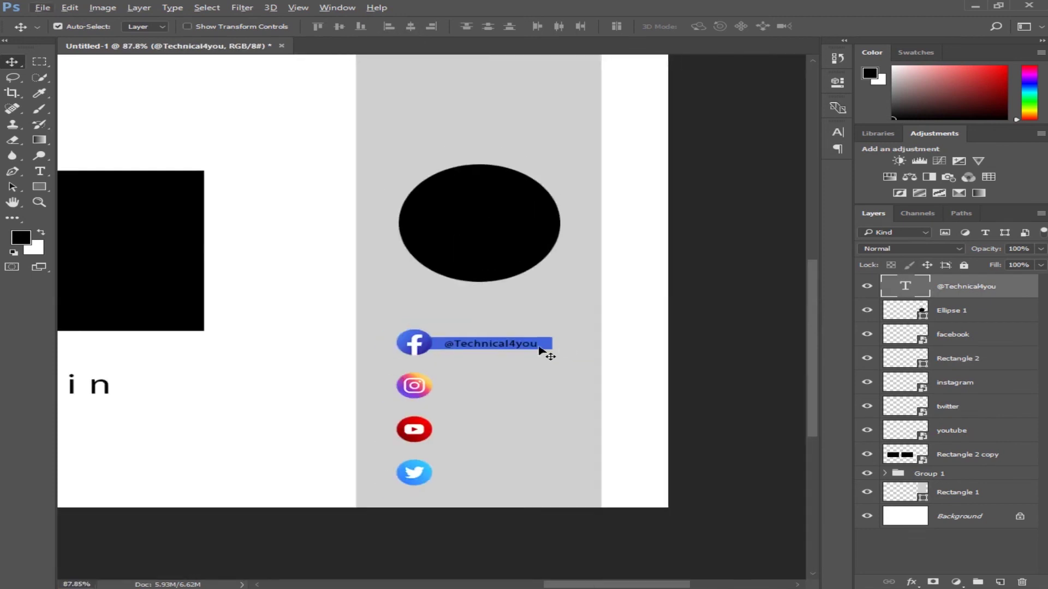
- Change the handle text colour to white
double_click(919, 289)
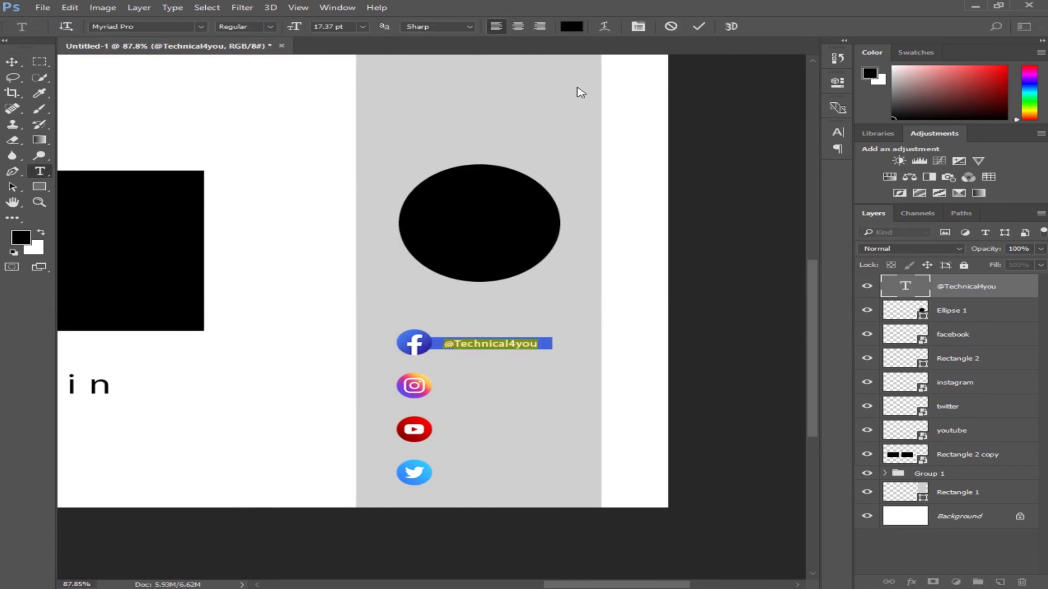
click(572, 26)
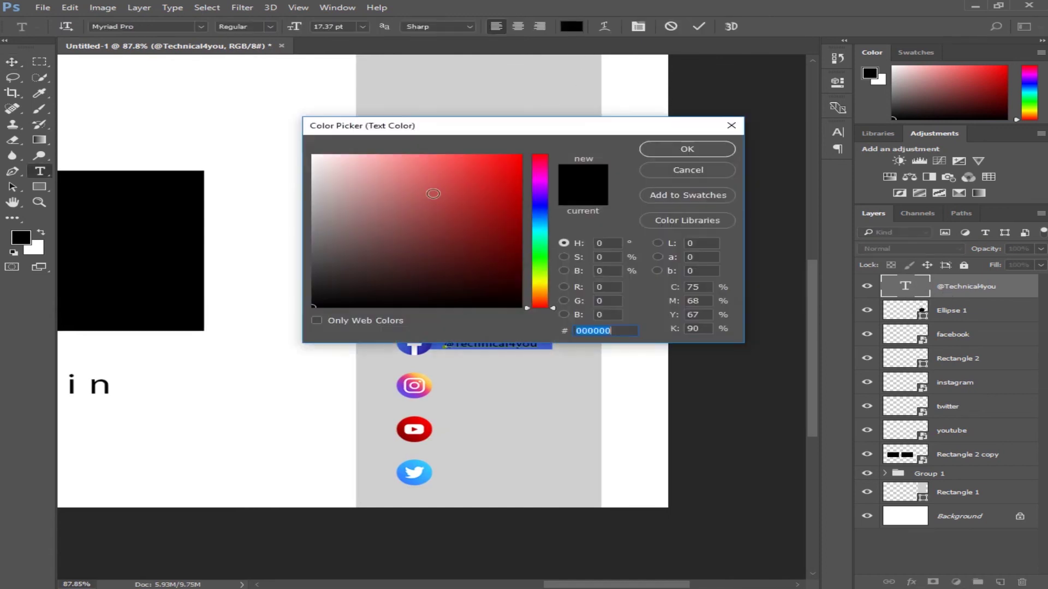
click(288, 132)
click(712, 146)
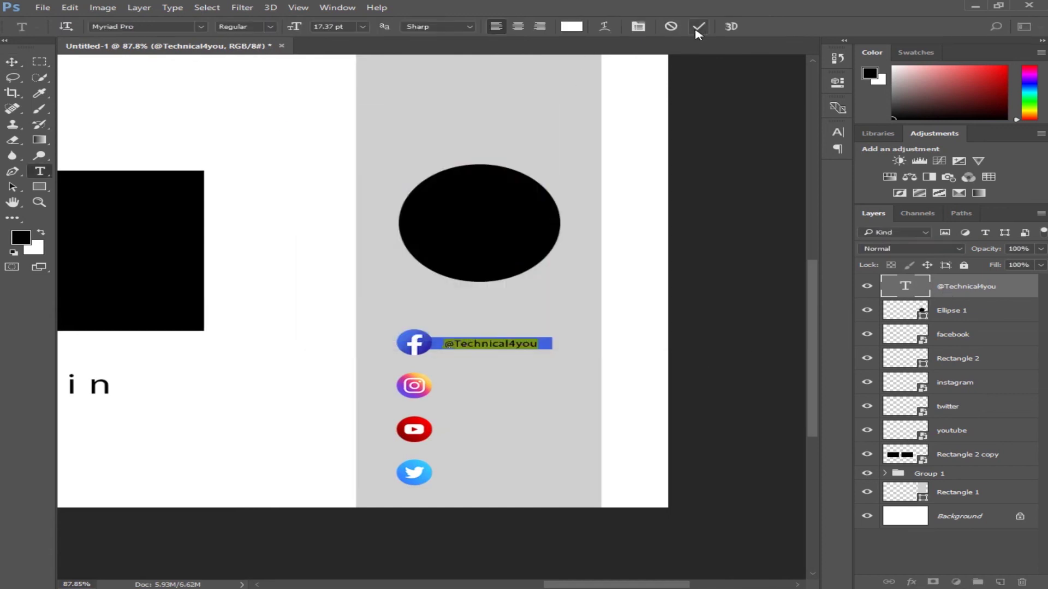
click(698, 26)
- Scale the handle text down to about 86%
scroll(575, 348, up, 2)
scroll(503, 354, up, 1)
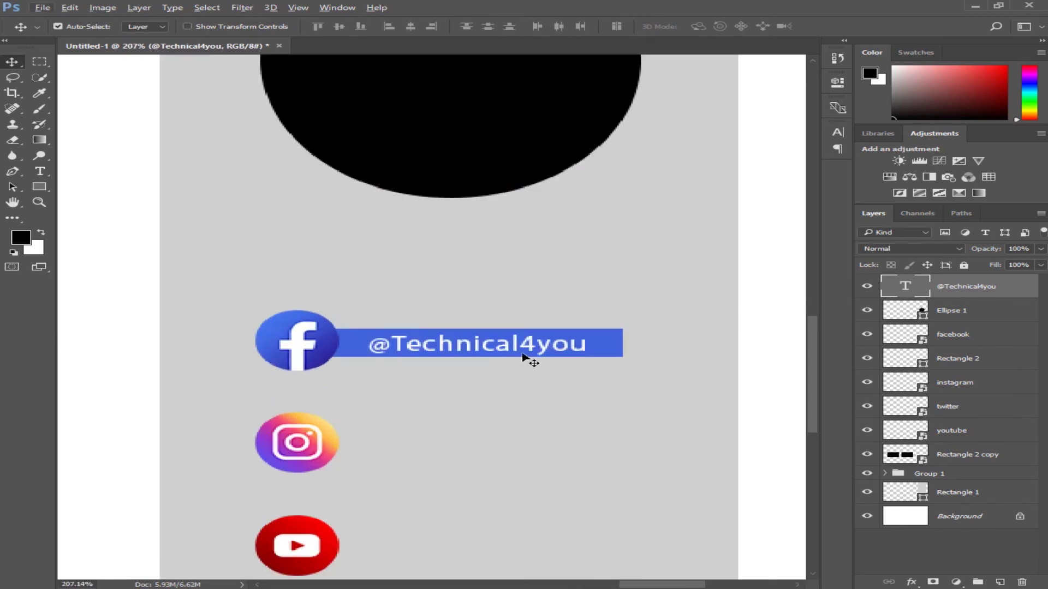
key(ctrl+t)
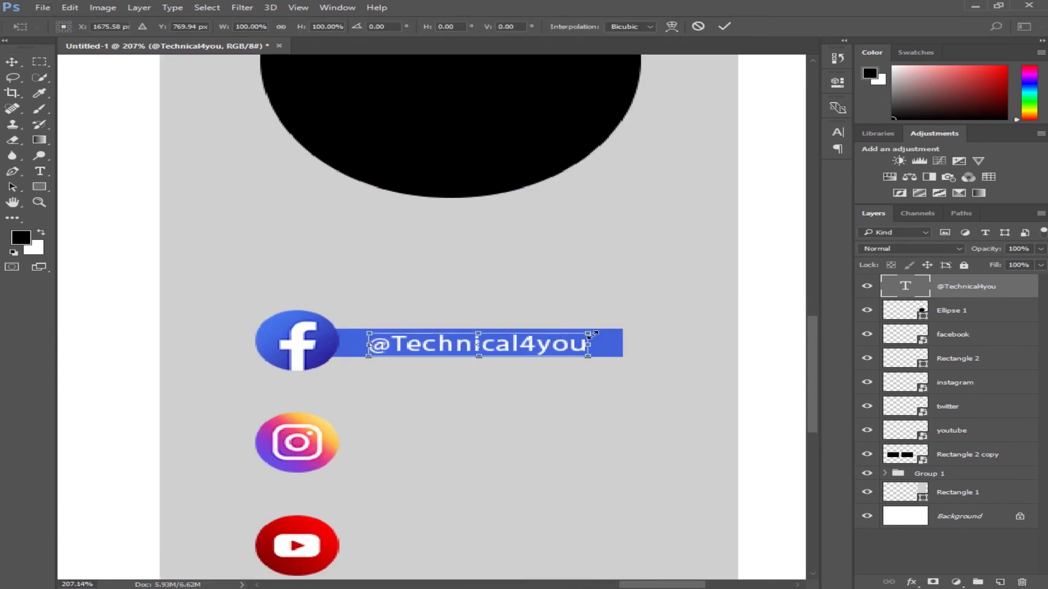
drag(591, 334, 572, 335)
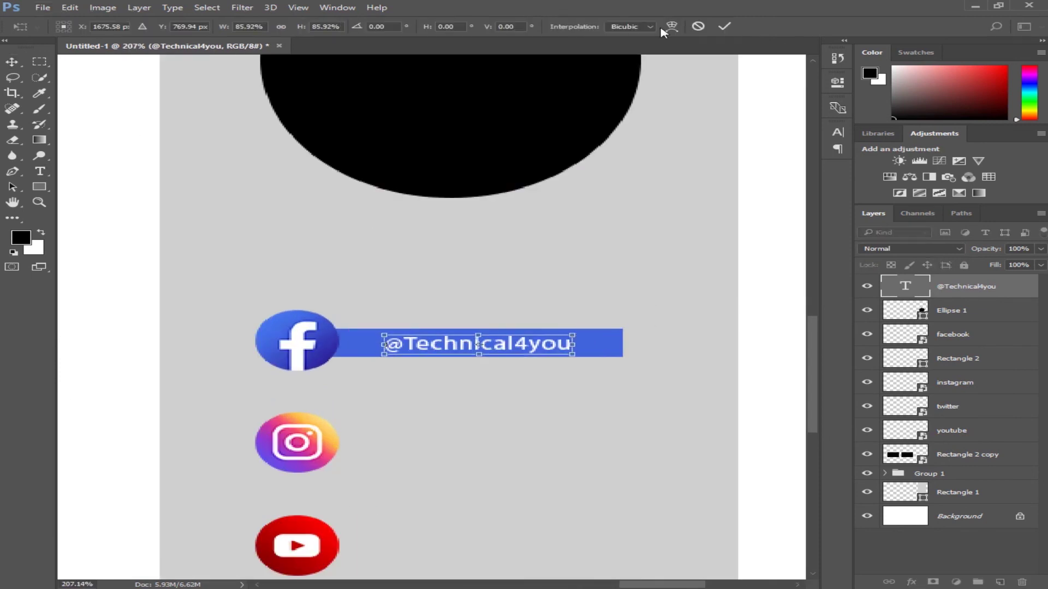
- Confirm the 86% text resize and adjust its placement on the bar
click(724, 26)
scroll(597, 297, down, 1)
scroll(597, 320, down, 2)
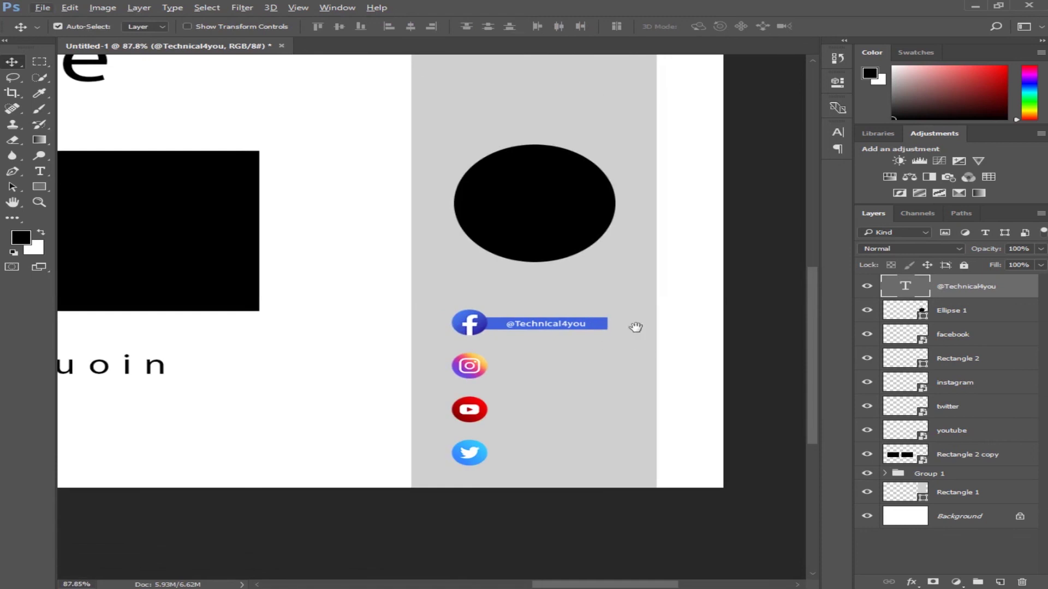
drag(636, 327, 605, 318)
scroll(540, 341, up, 1)
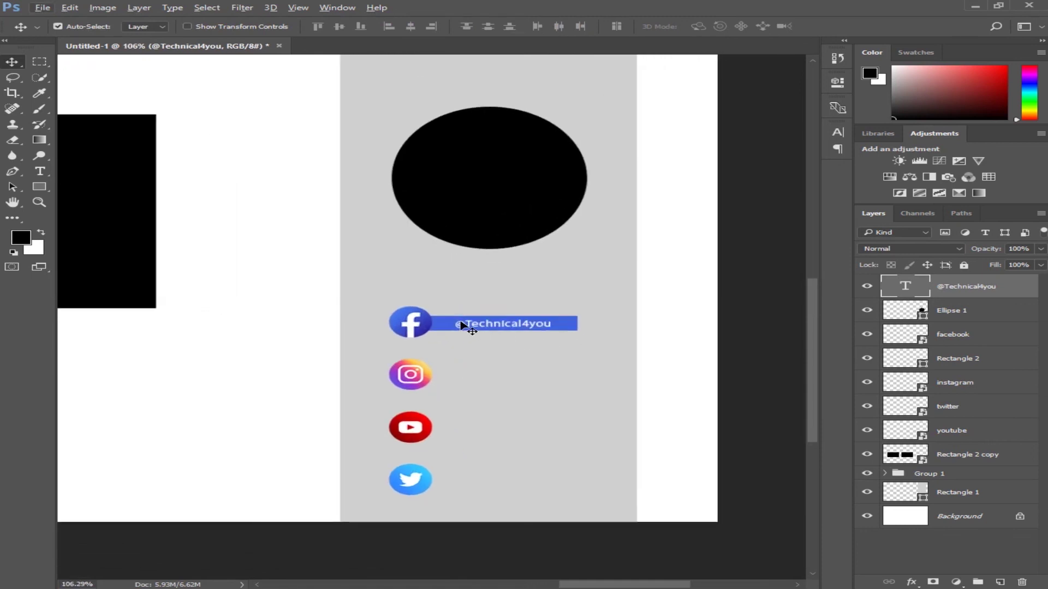
- Copy the bar and handle text beside the Instagram, YouTube and Twitter icons
click(565, 326)
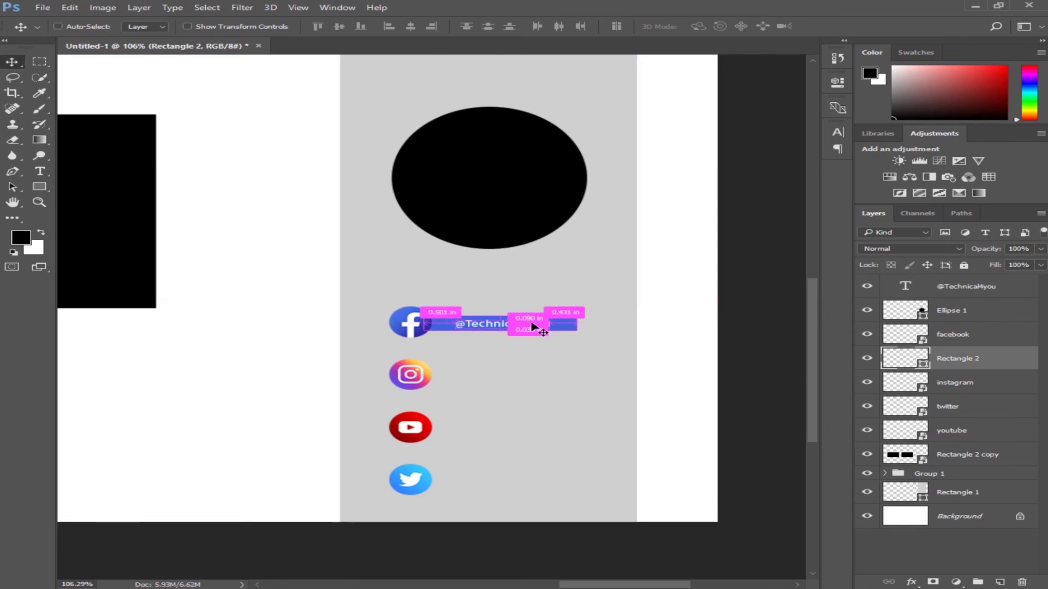
ctrl+click(1012, 288)
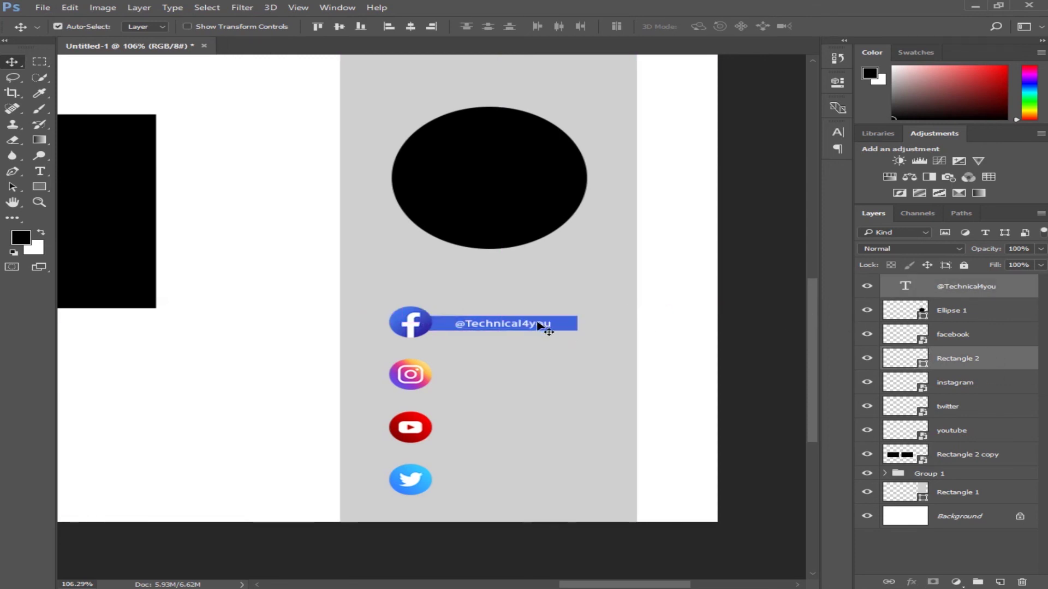
mouse_move(541, 323)
mouse_down()
mouse_move(518, 374)
mouse_move(513, 433)
mouse_up()
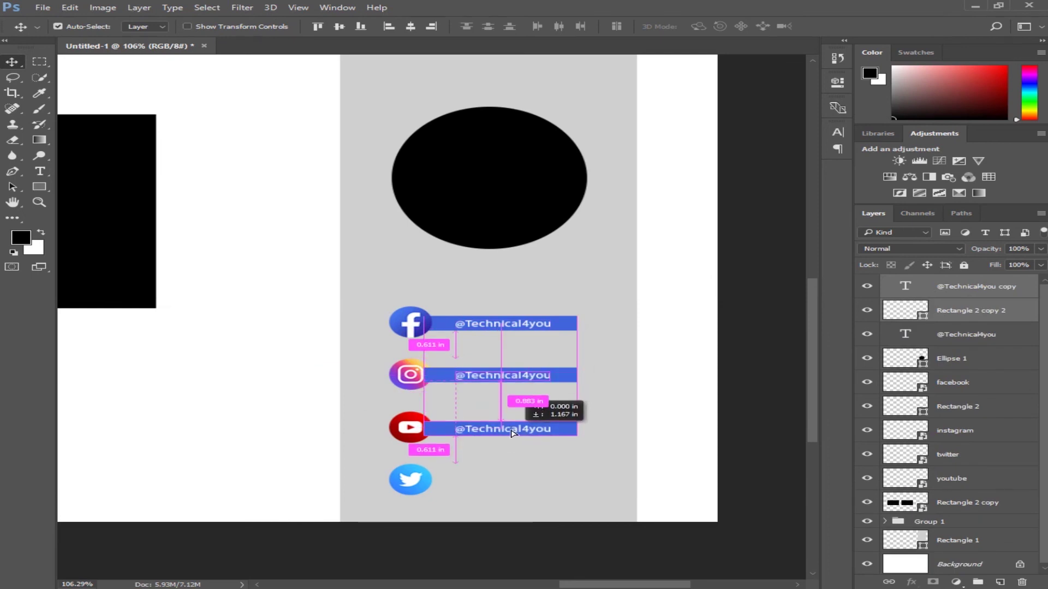
drag(513, 433, 522, 483)
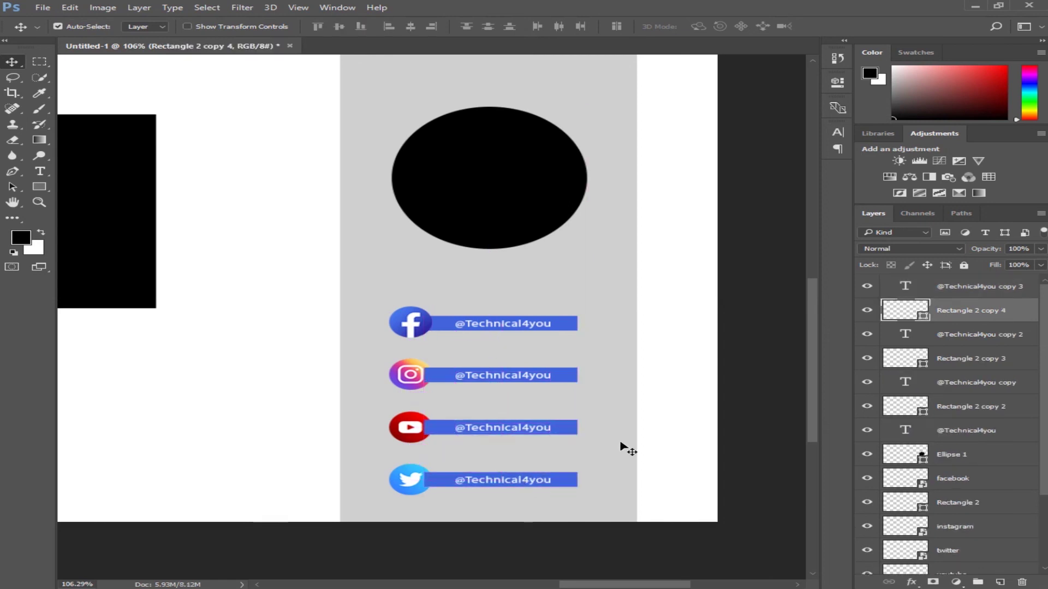
click(673, 400)
click(565, 379)
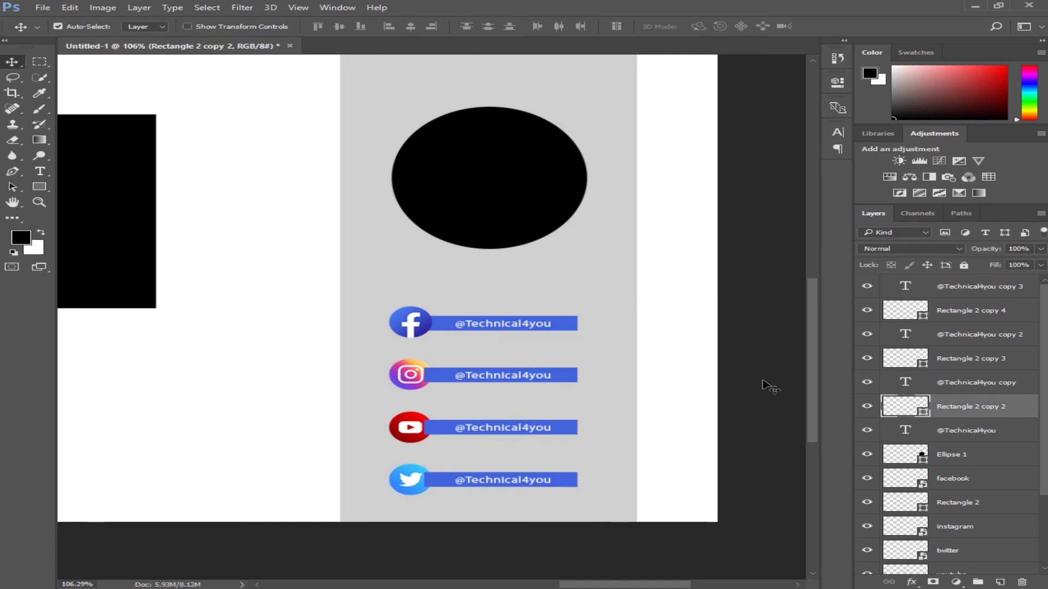
- Convert the Instagram handle and bar into a smart object, then undo that conversion
click(552, 377)
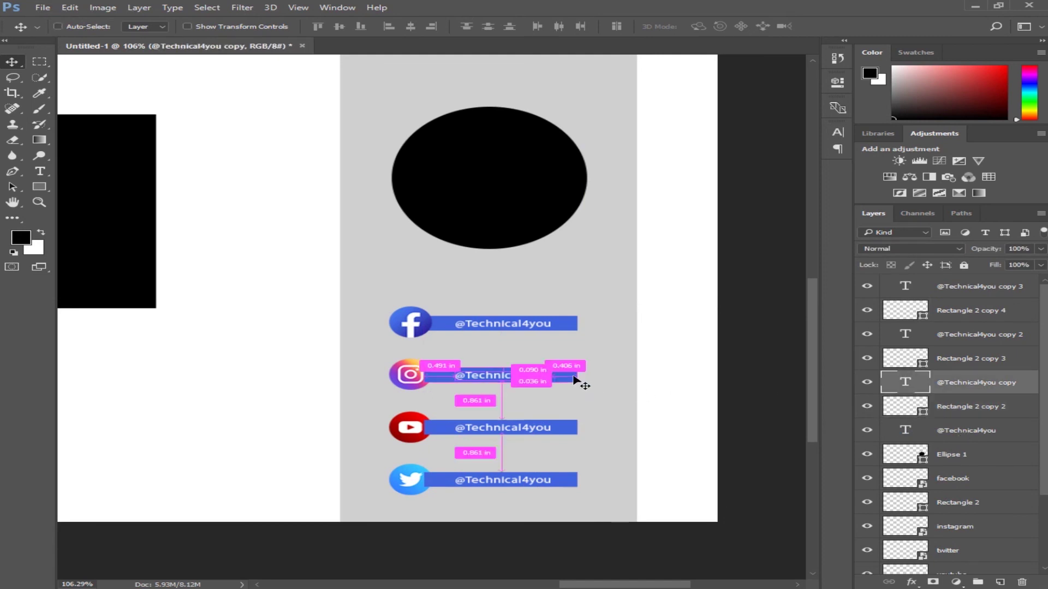
shift+click(947, 410)
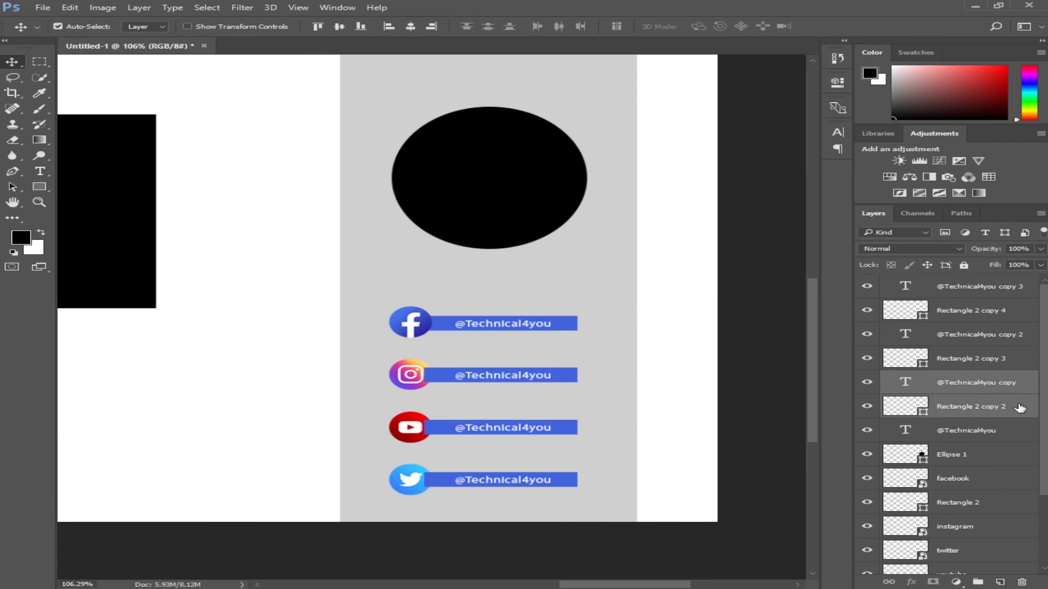
right_click(947, 410)
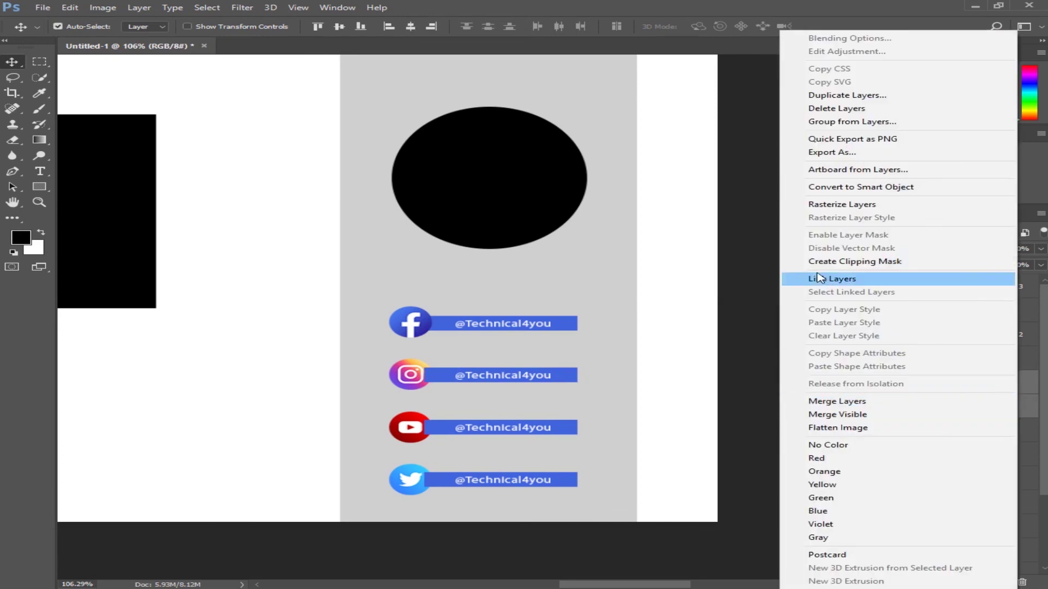
click(882, 187)
click(502, 431)
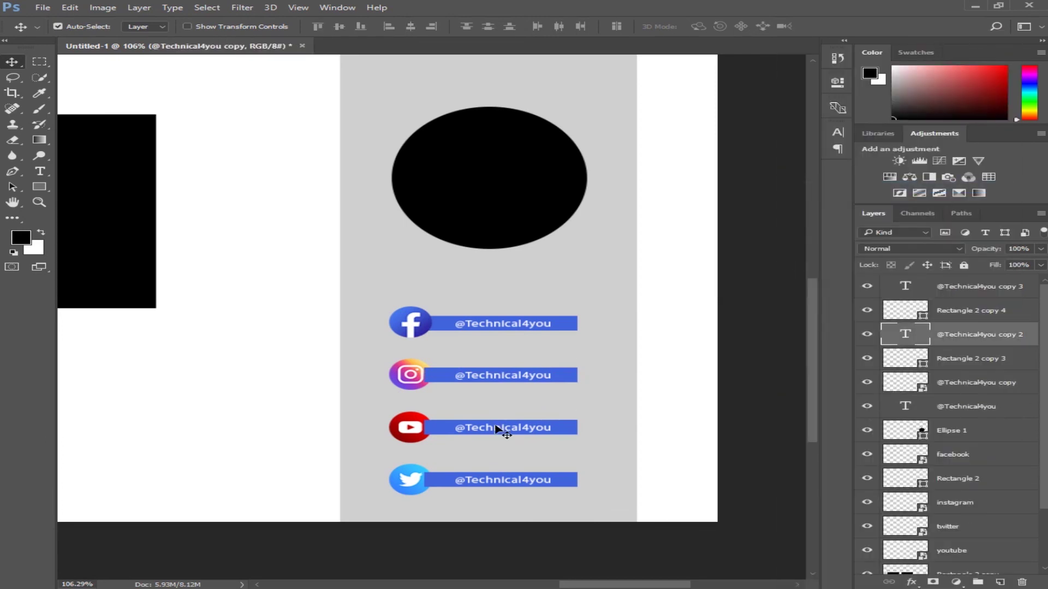
click(571, 431)
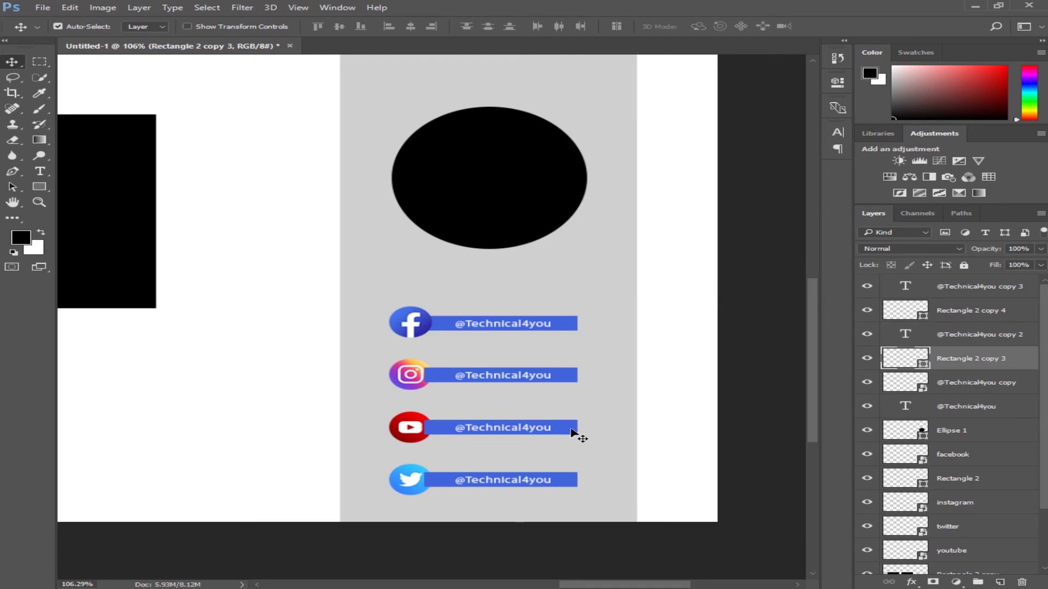
key(ctrl+z)
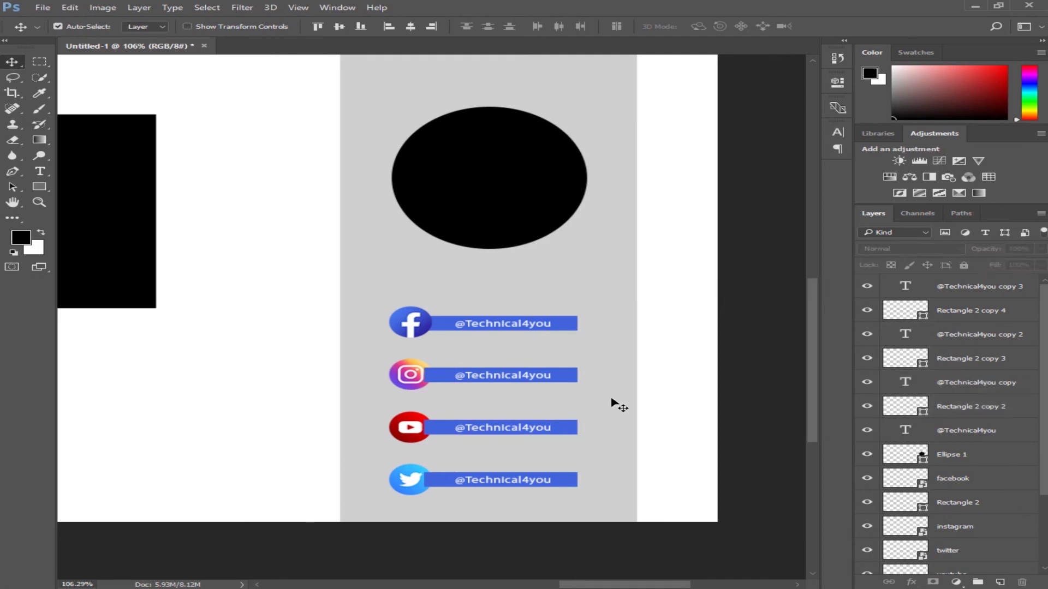
click(557, 375)
- Redo the Instagram handle text and blue bar as one smart object
click(538, 381)
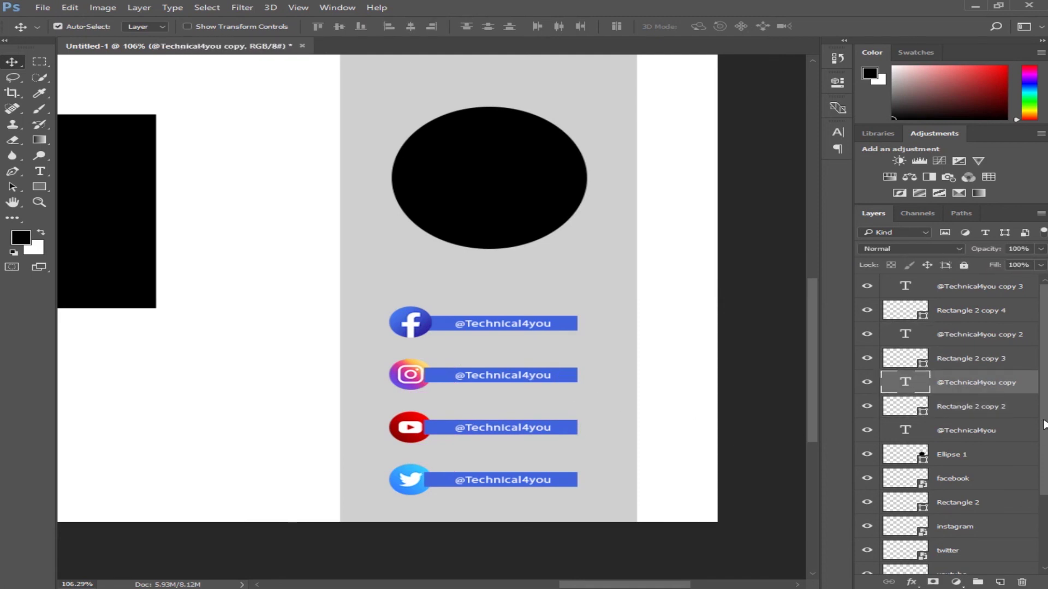
ctrl+click(1013, 409)
right_click(1012, 409)
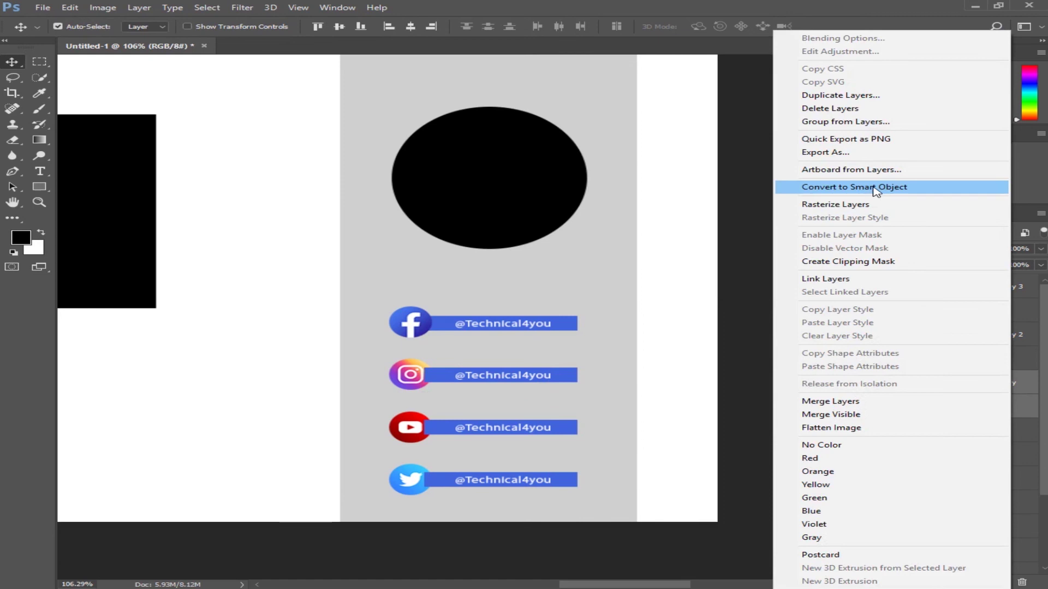
click(947, 199)
- Merge the YouTube handle text and its blue bar into a smart object
click(568, 431)
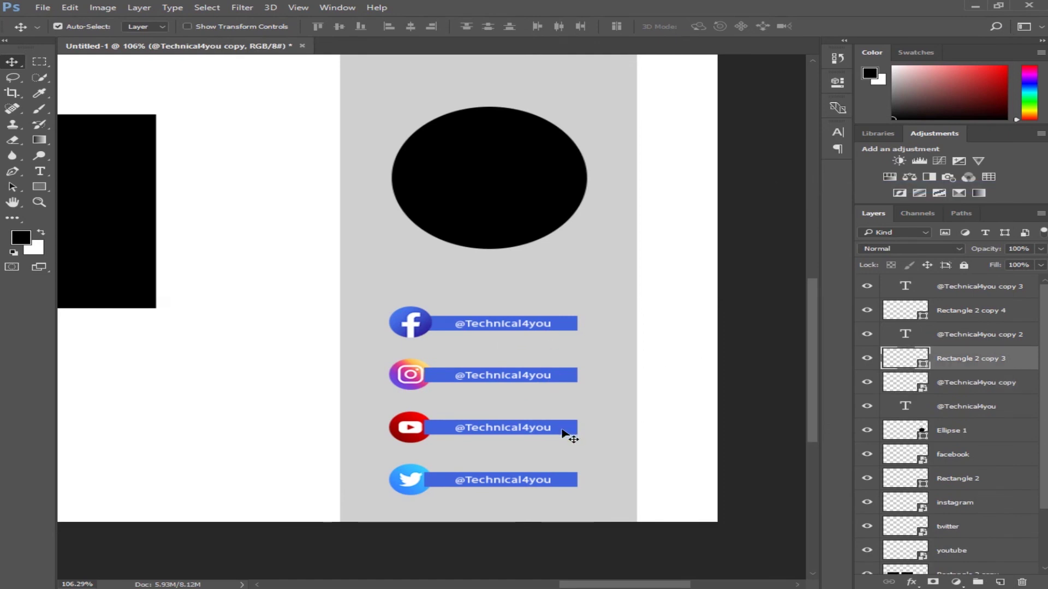
click(542, 431)
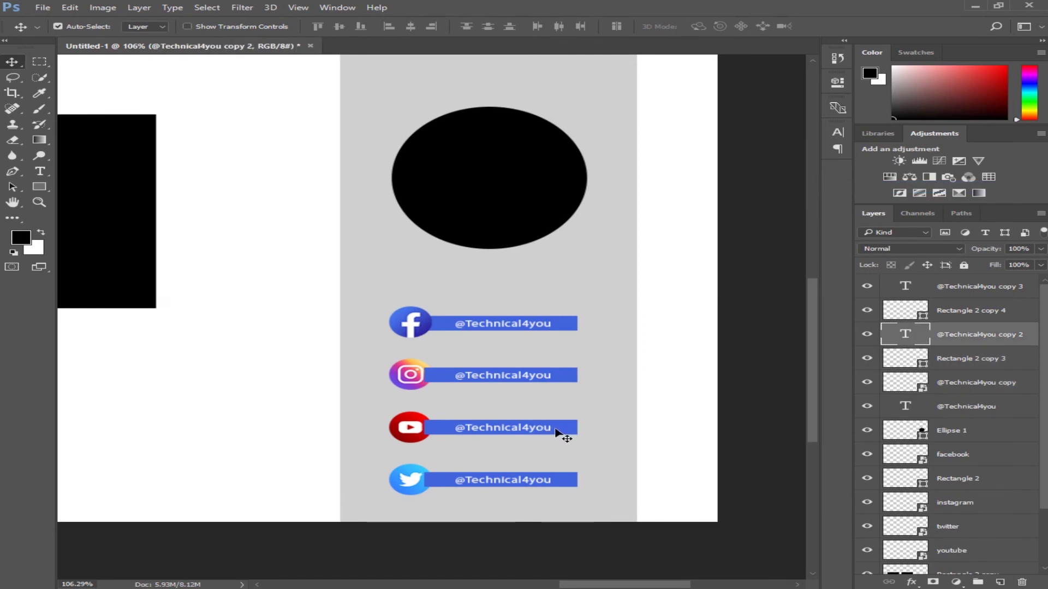
ctrl+click(1028, 367)
right_click(1029, 366)
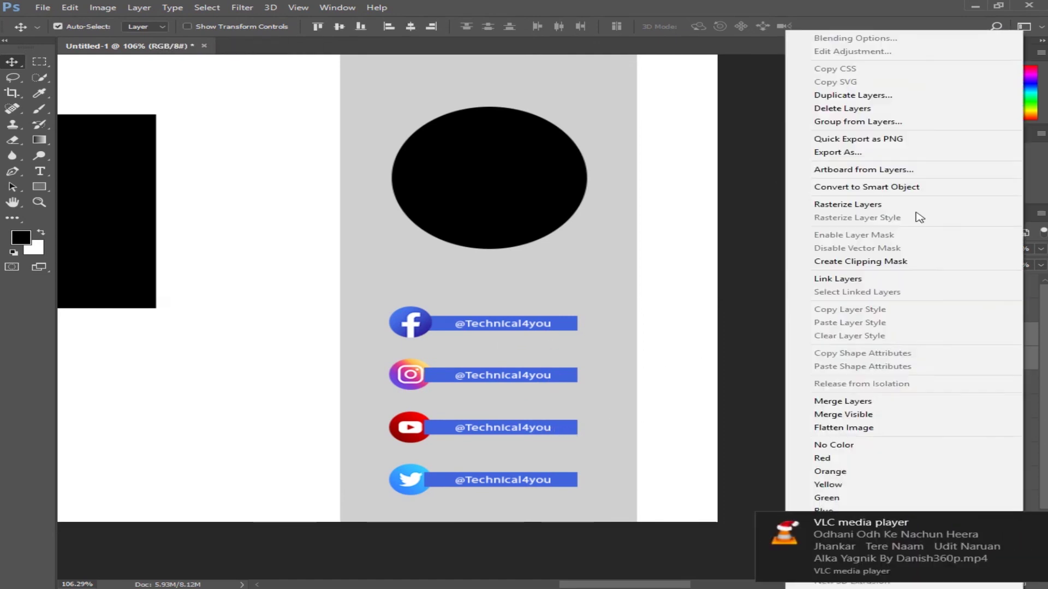
click(906, 189)
- Merge the Twitter handle text and its blue bar into a smart object
click(580, 481)
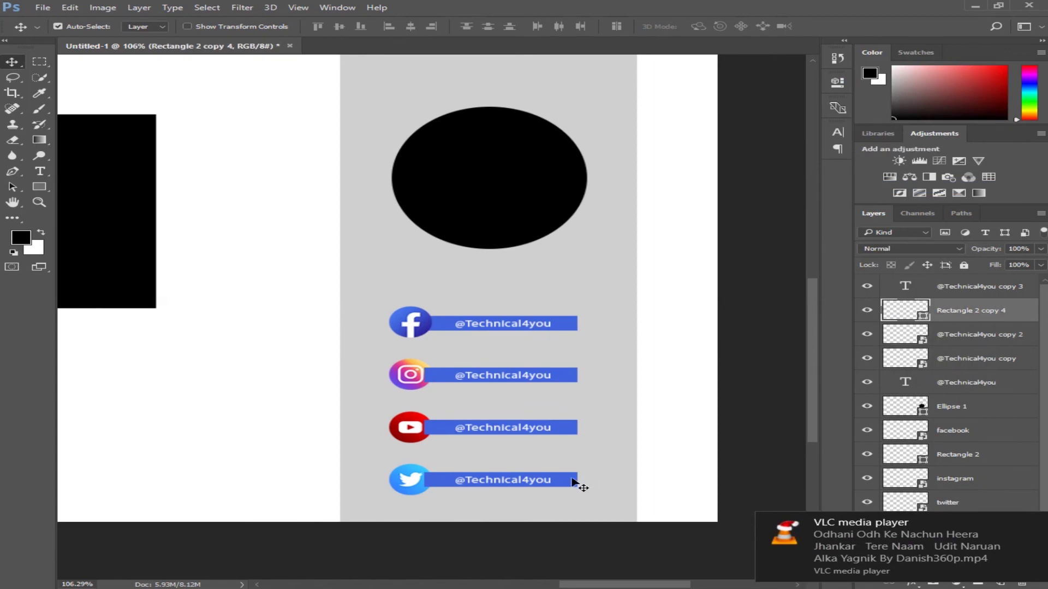
click(542, 485)
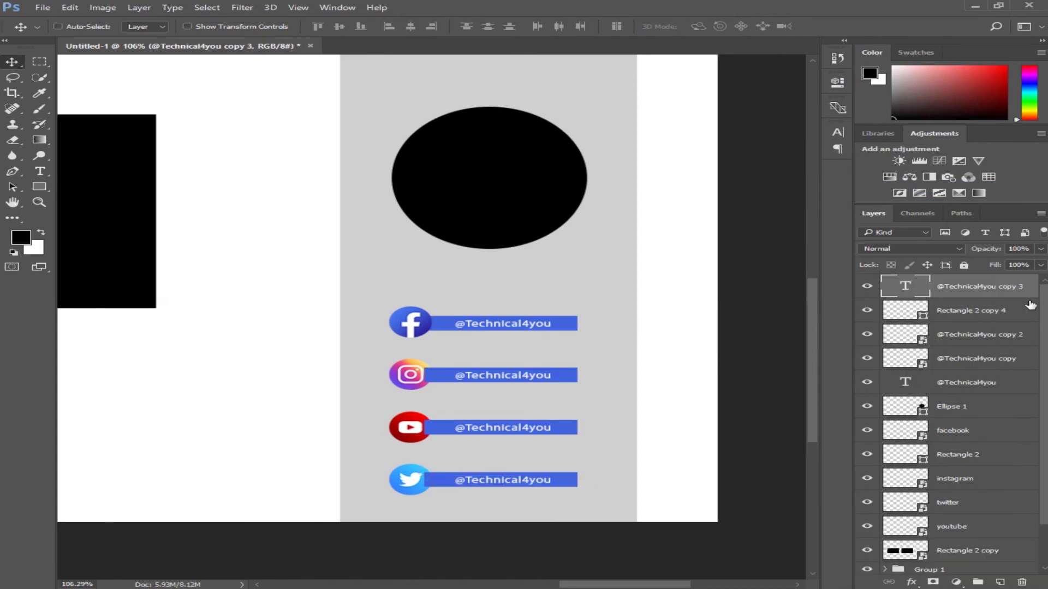
ctrl+click(1024, 317)
right_click(1025, 317)
click(906, 187)
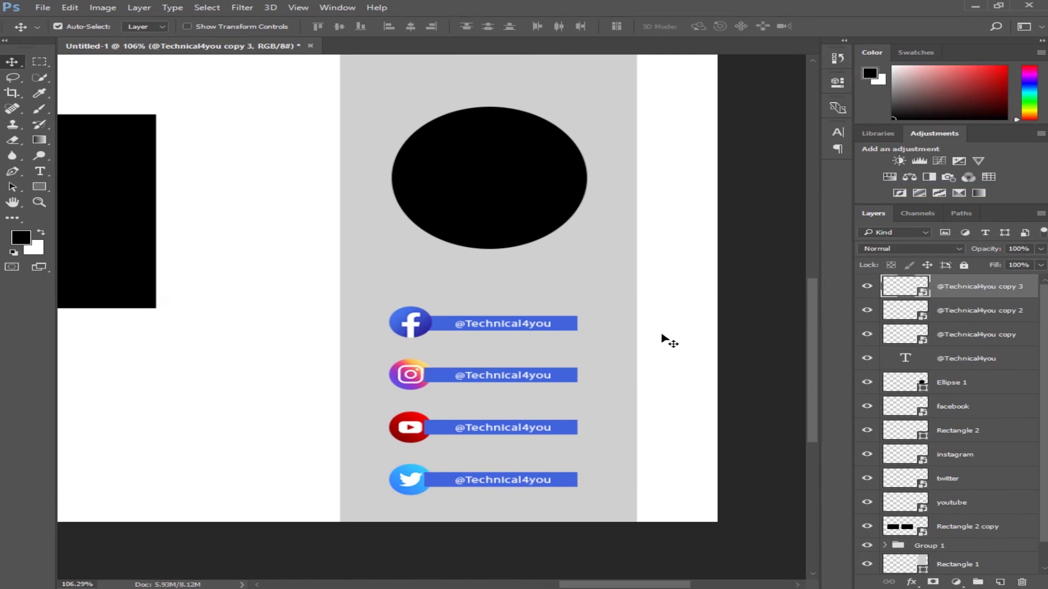
click(571, 329)
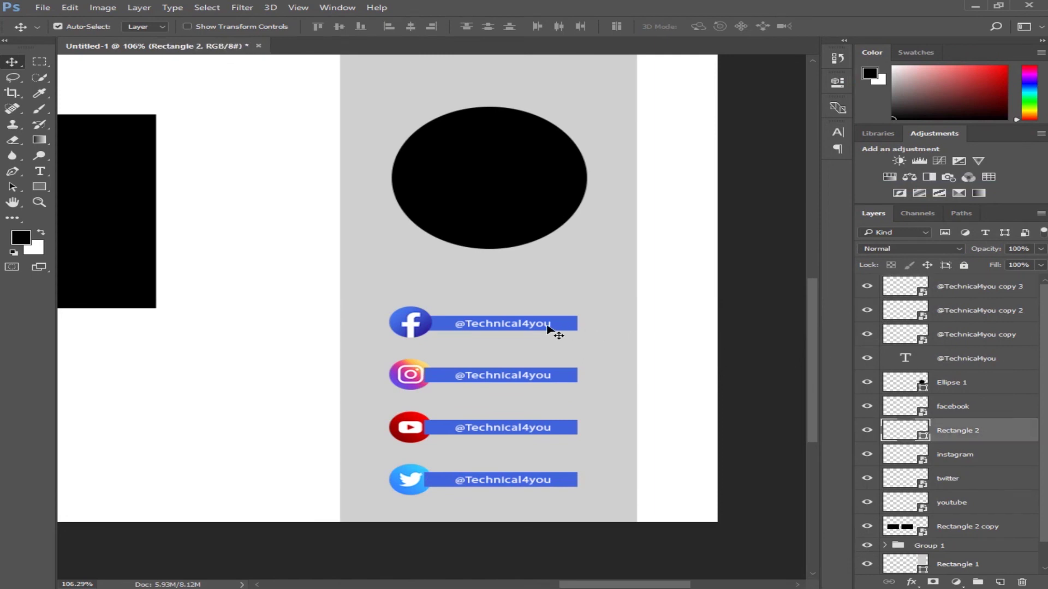
click(543, 326)
ctrl+click(992, 434)
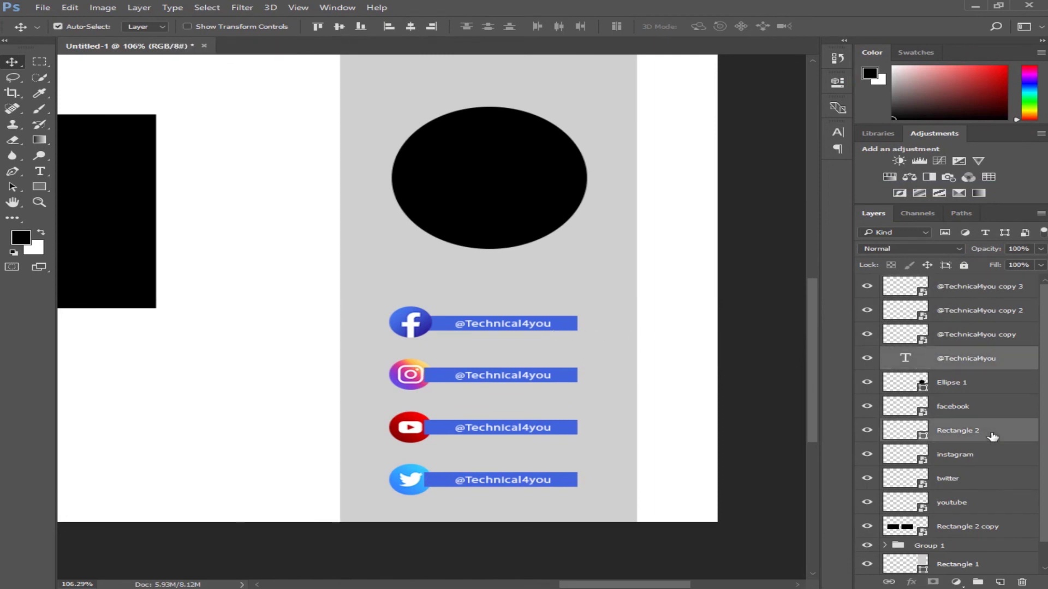
right_click(992, 434)
click(871, 188)
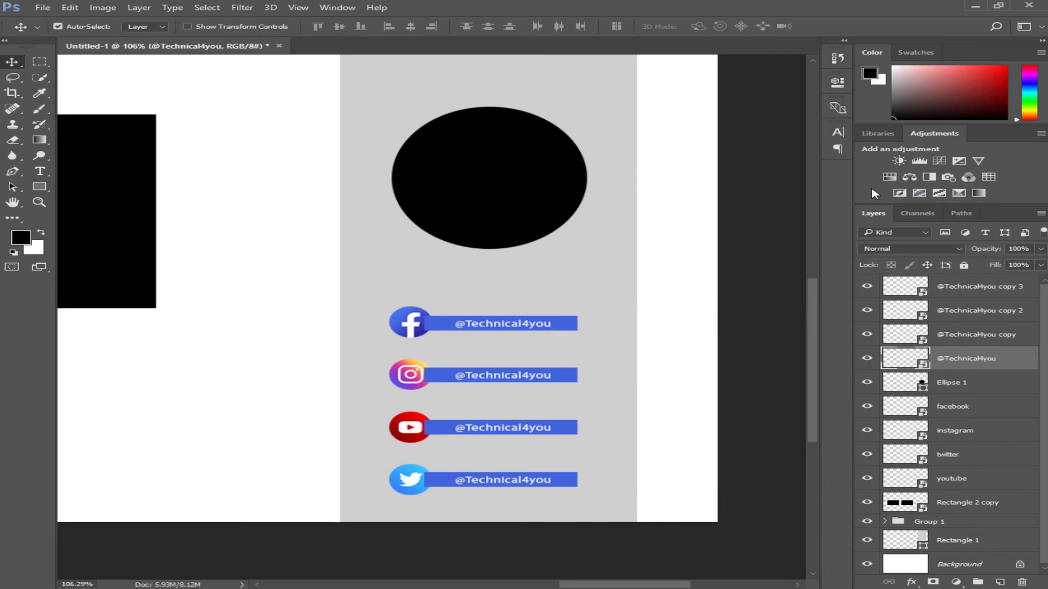
shift+click(1012, 290)
drag(996, 287, 946, 481)
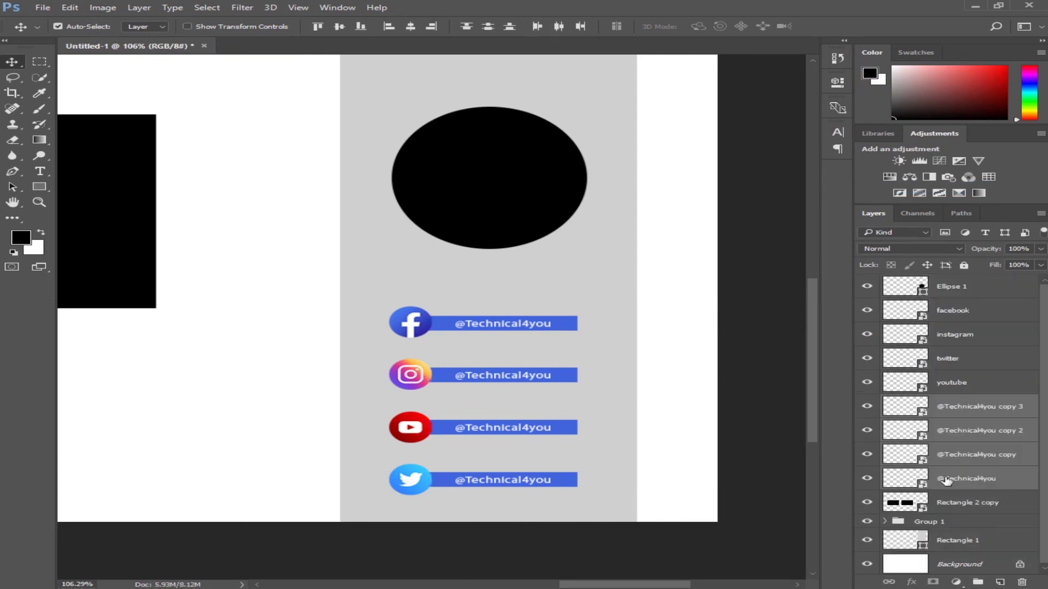
click(668, 417)
alt+scroll(671, 409, down, 2)
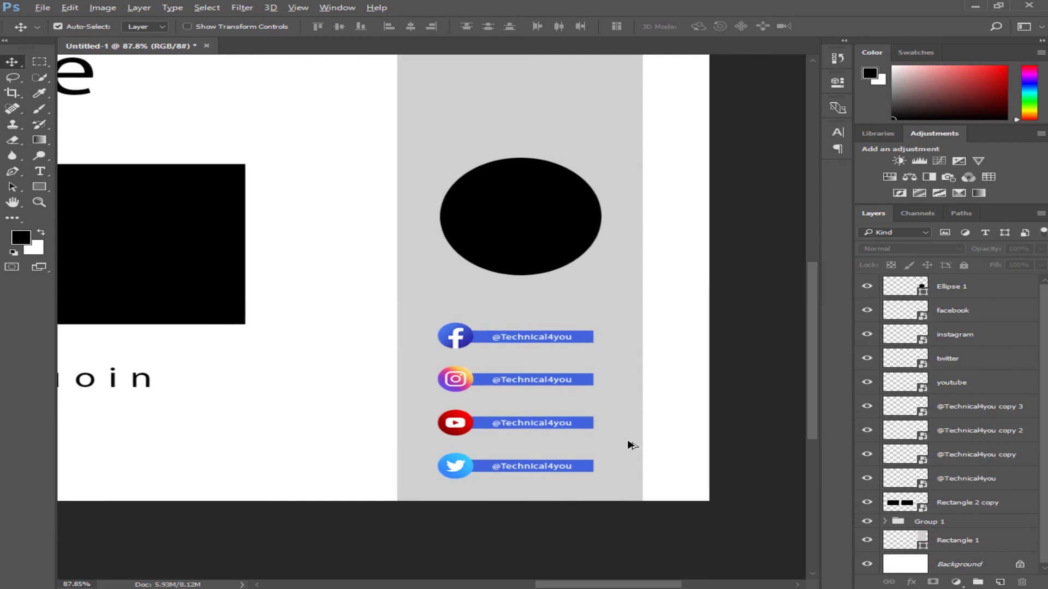
alt+scroll(628, 444, down, 1)
alt+scroll(629, 444, down, 1)
alt+scroll(628, 445, up, 1)
alt+scroll(628, 445, up, 1)
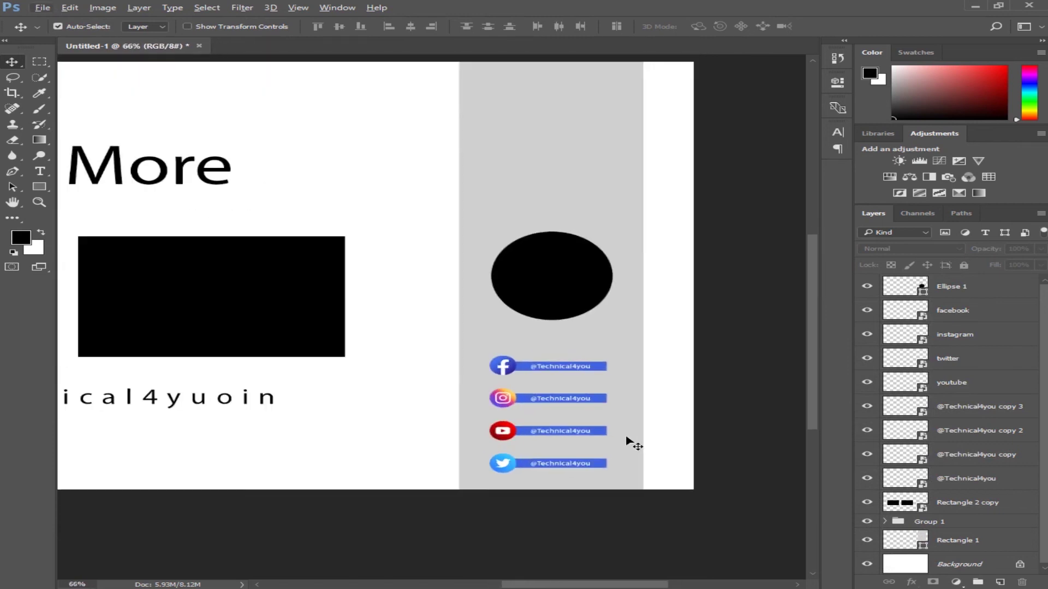
alt+scroll(629, 444, down, 1)
alt+scroll(628, 445, down, 1)
alt+scroll(663, 295, down, 1)
alt+scroll(688, 277, up, 1)
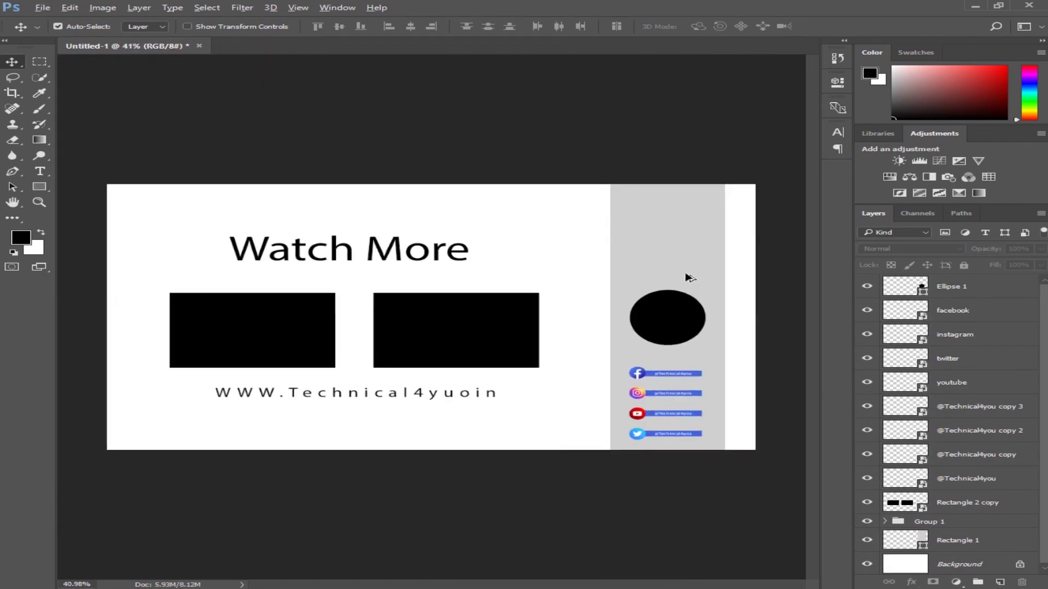
alt+scroll(708, 296, up, 1)
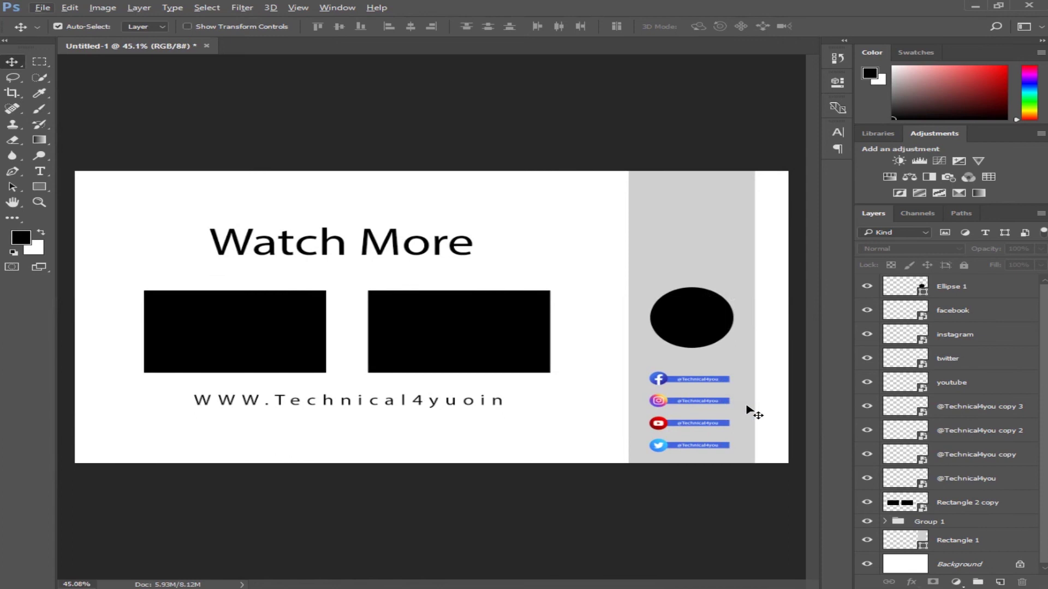
alt+scroll(728, 397, up, 1)
drag(730, 398, 606, 391)
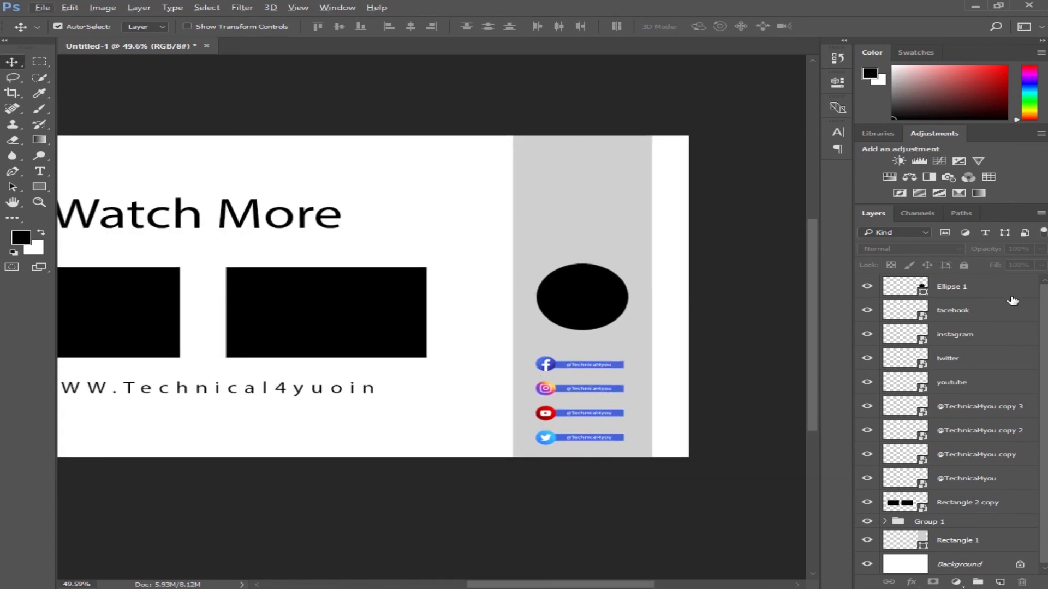
scroll(1012, 301, down, 1)
- Align the social icons, handles and Rectangle 1 on their horizontal centres under the circle
click(1003, 316)
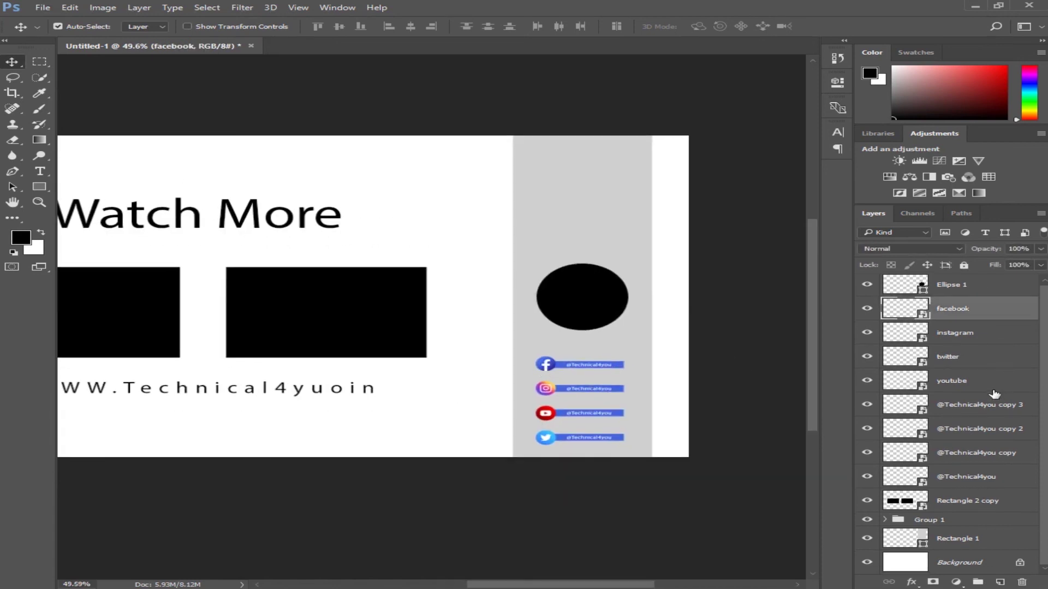
shift+click(1007, 478)
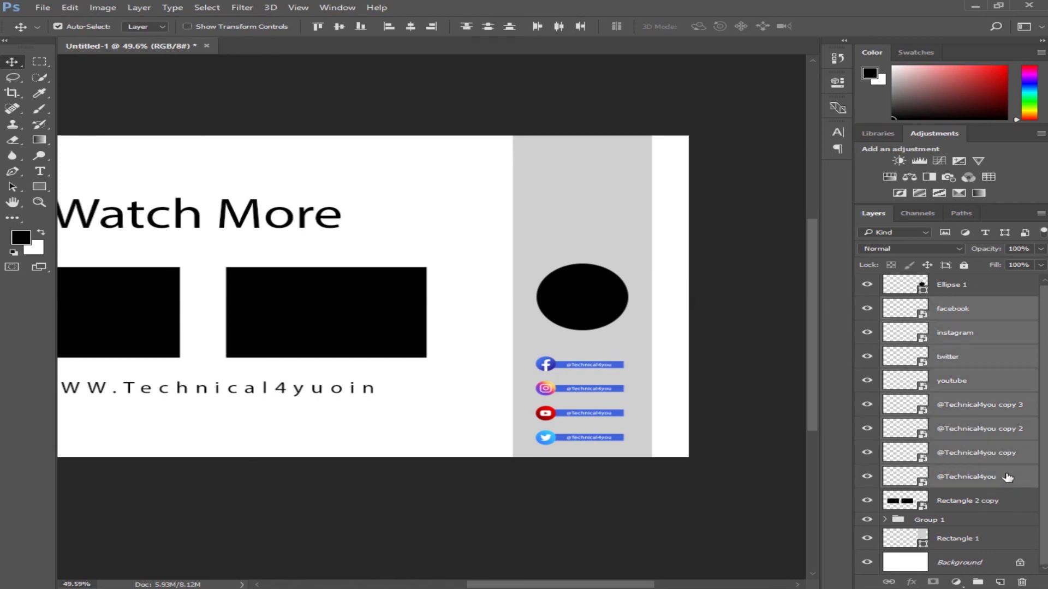
ctrl+click(985, 537)
click(57, 26)
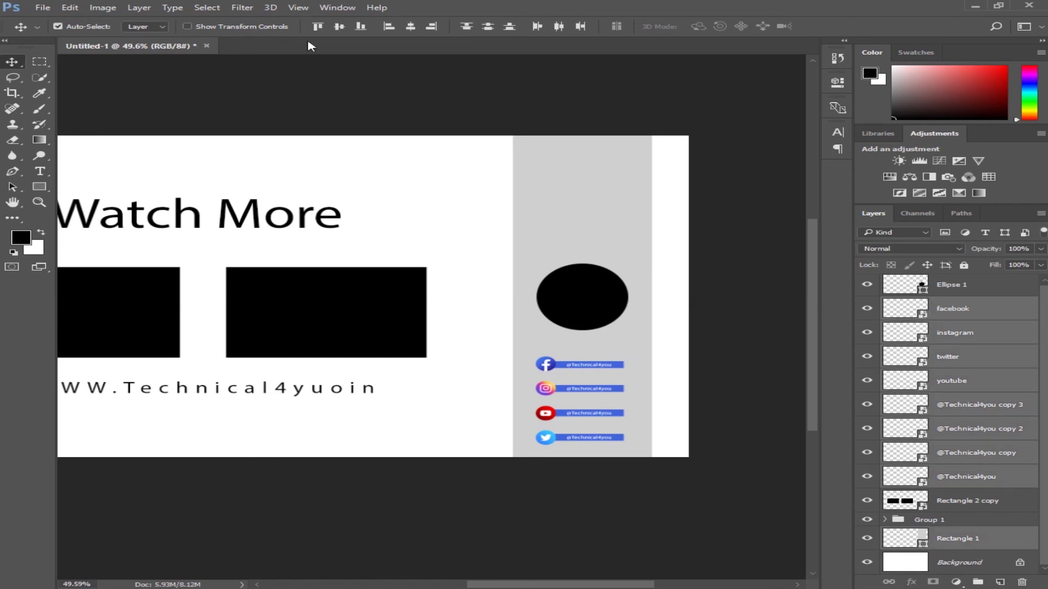
click(339, 27)
key(ctrl+z)
click(411, 26)
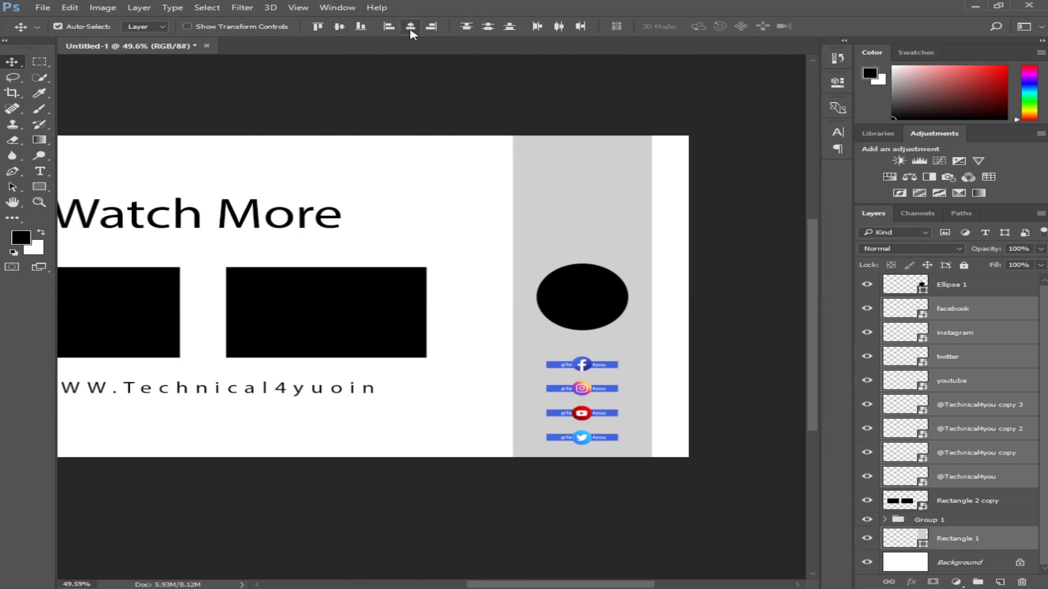
click(687, 332)
- Zoom out to view the finished end screen design
scroll(663, 349, up, 1)
scroll(636, 271, down, 1)
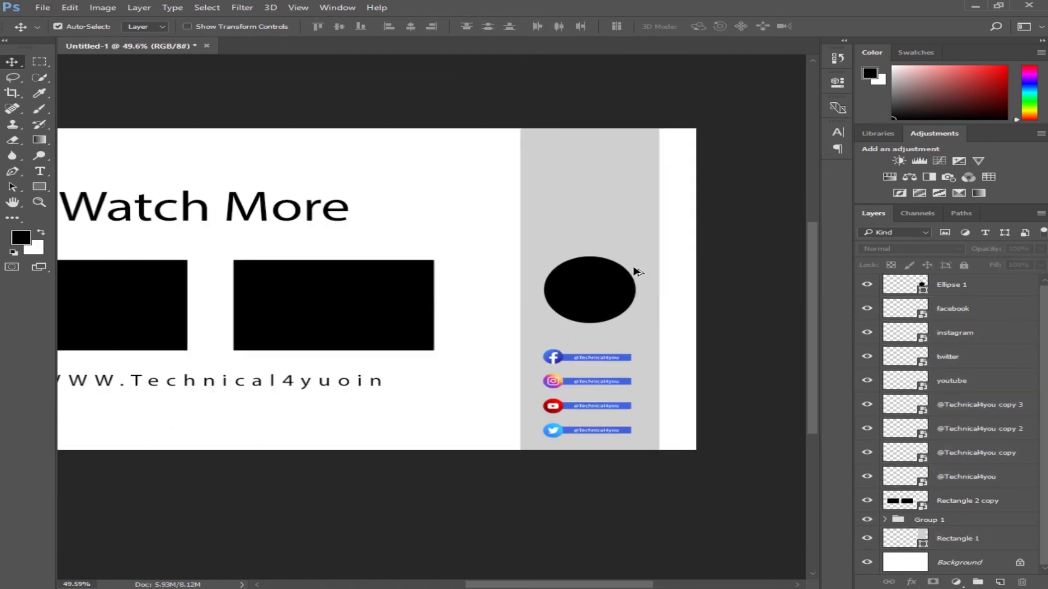
scroll(622, 229, down, 1)
scroll(674, 236, up, 1)
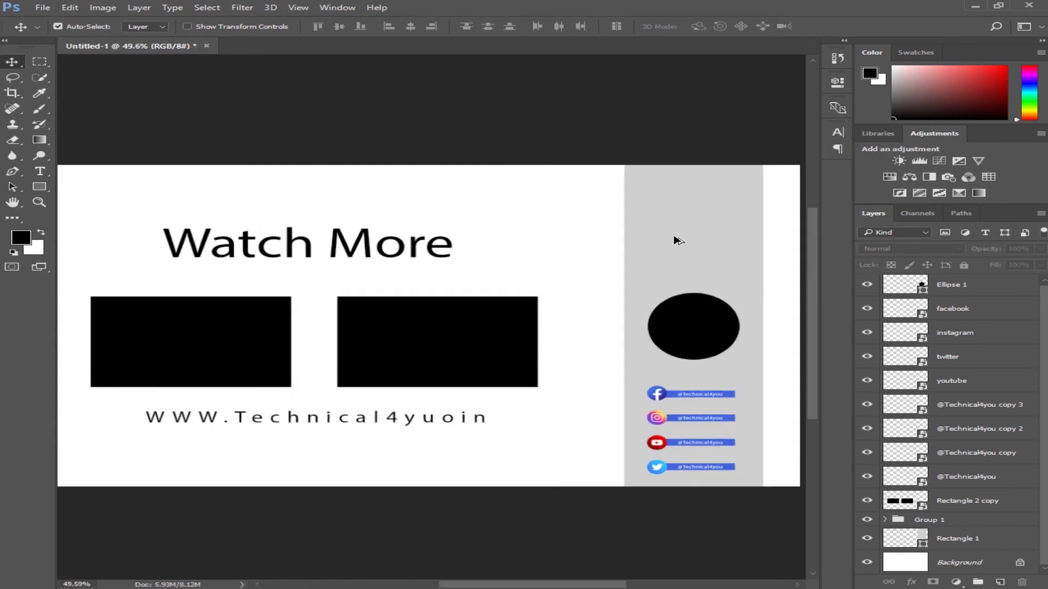
scroll(676, 240, down, 1)
scroll(677, 240, up, 1)
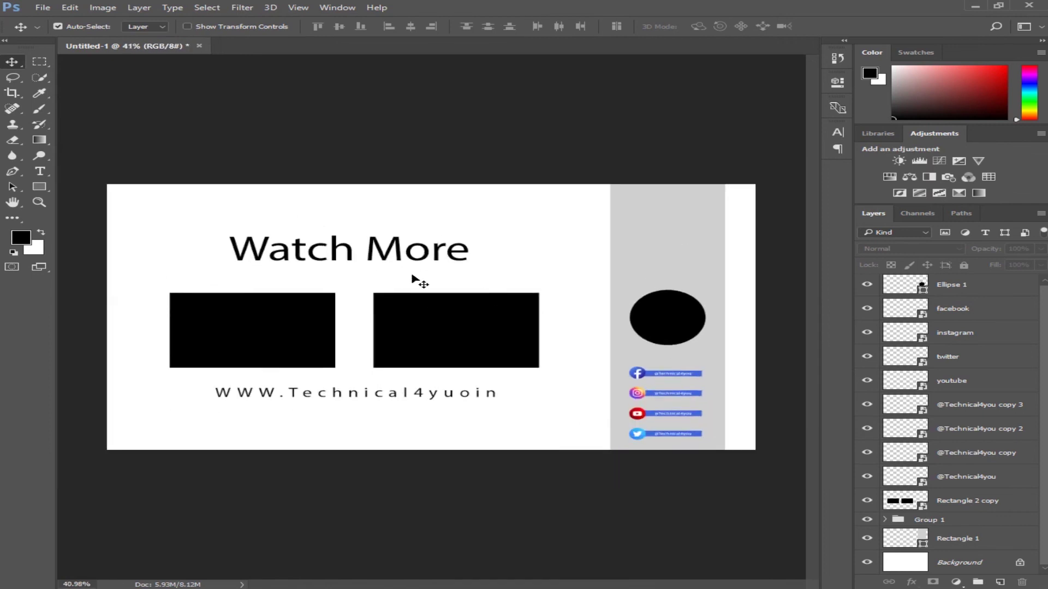